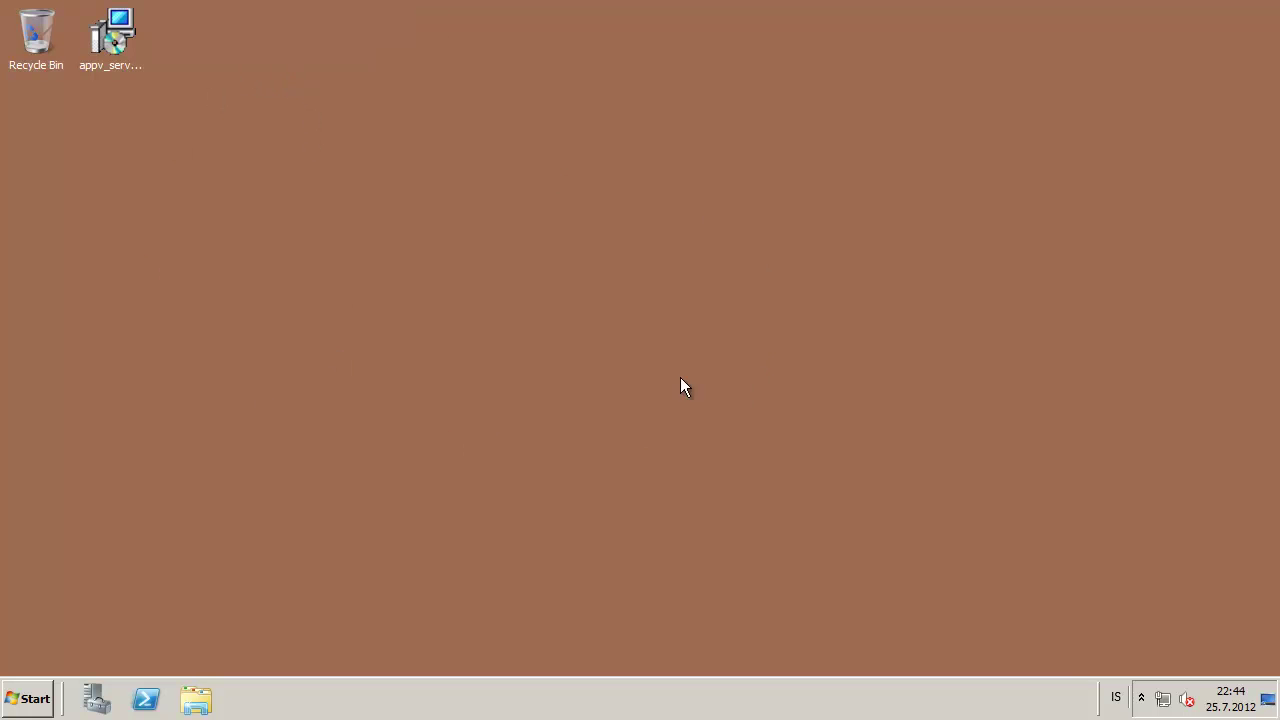
Run appv_server_setup from the desktop as administrator to start the App-V Server 5.0 Beta wizard
left_click(357, 2)
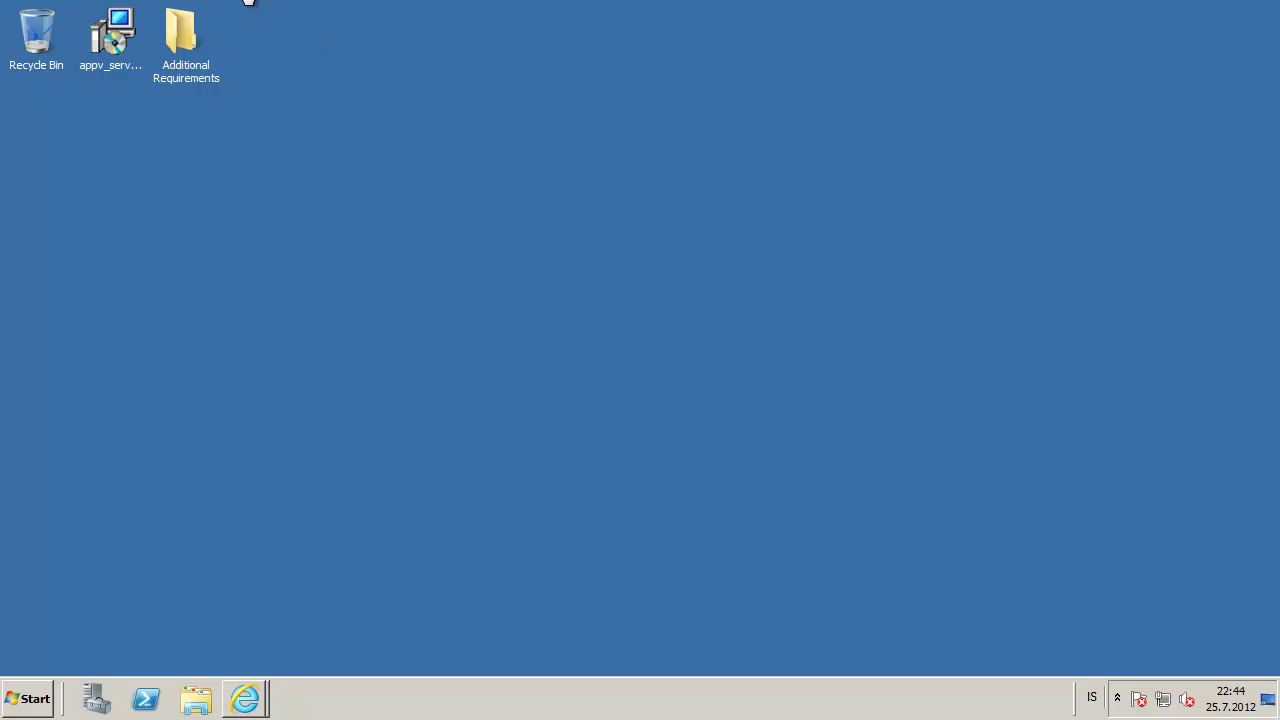
left_click(250, 2)
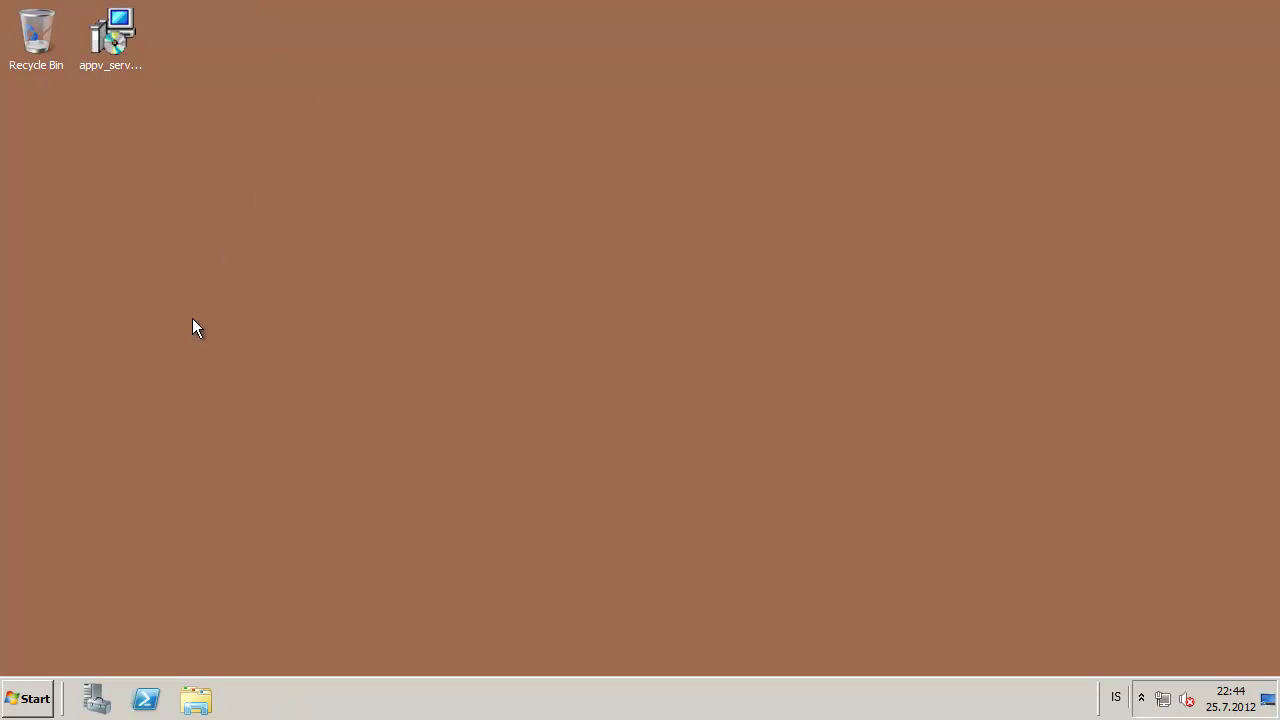
left_click(125, 50)
left_click(28, 698)
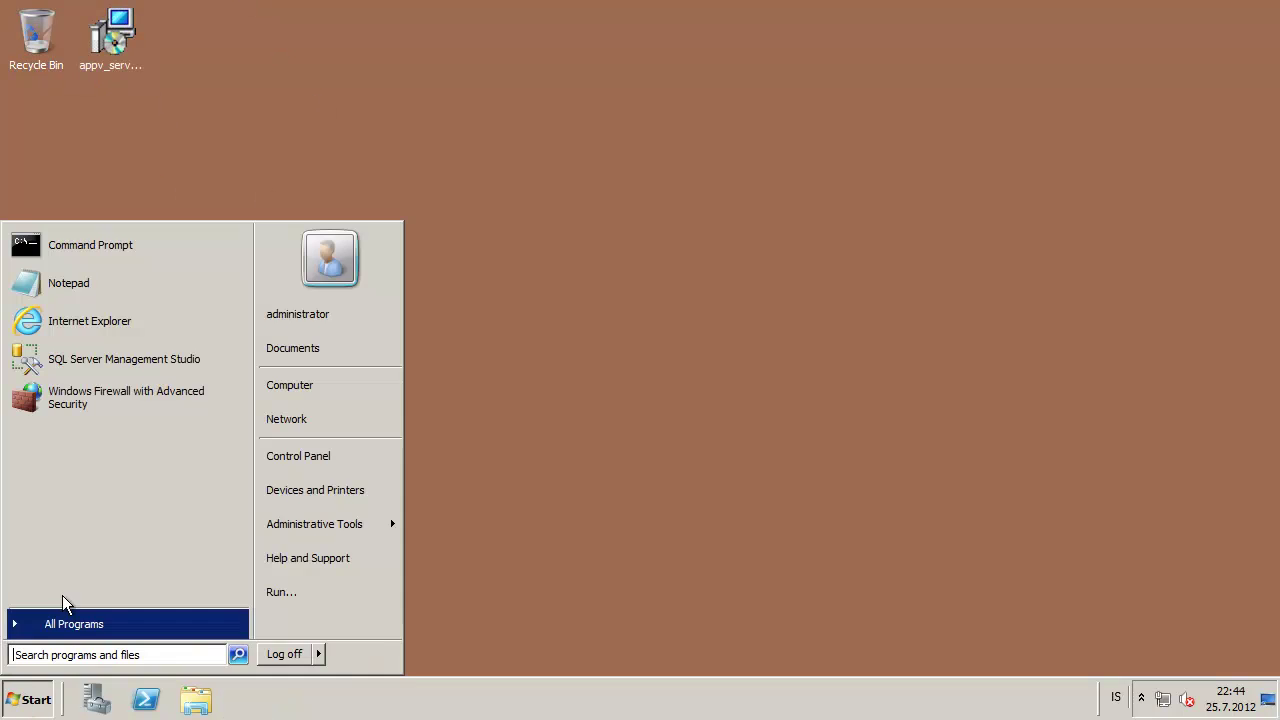
left_click(224, 90)
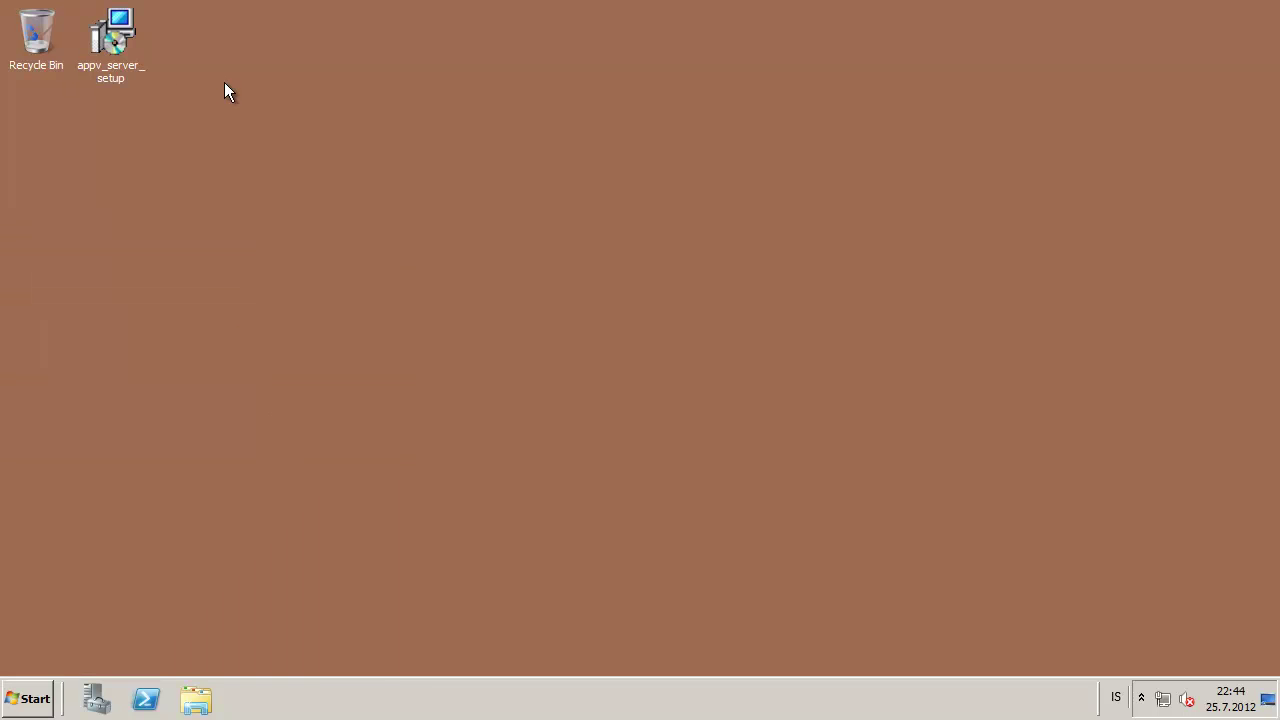
left_click(109, 36)
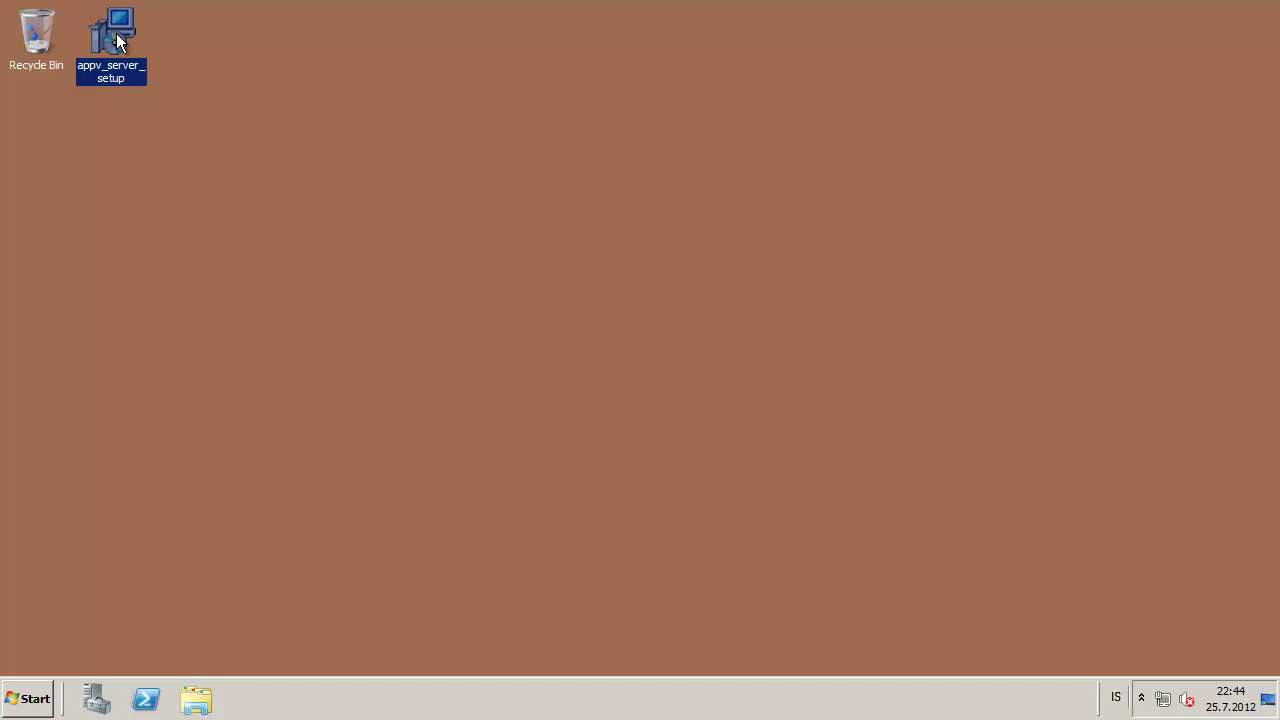
right_click(116, 33)
left_click(147, 62)
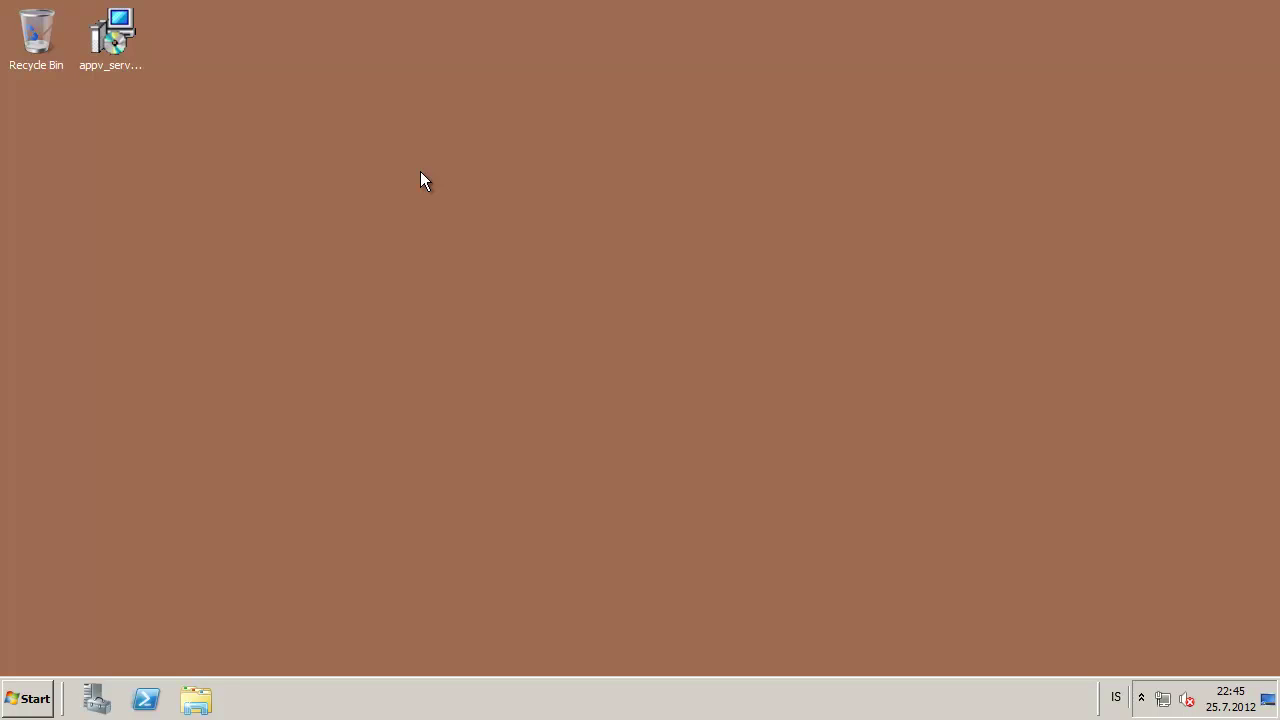
left_click(105, 28)
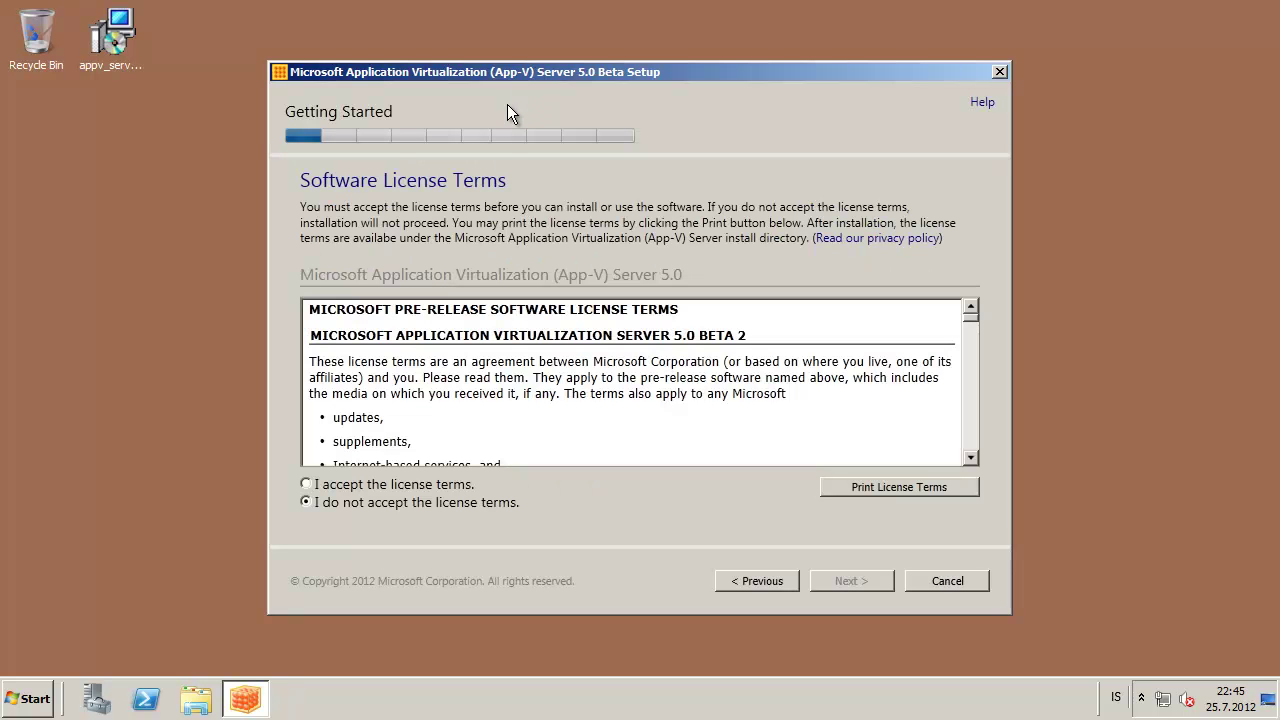
Accept the App-V Server 5.0 Beta license terms and continue to Feature Selection
left_click_drag(745, 339, 495, 340)
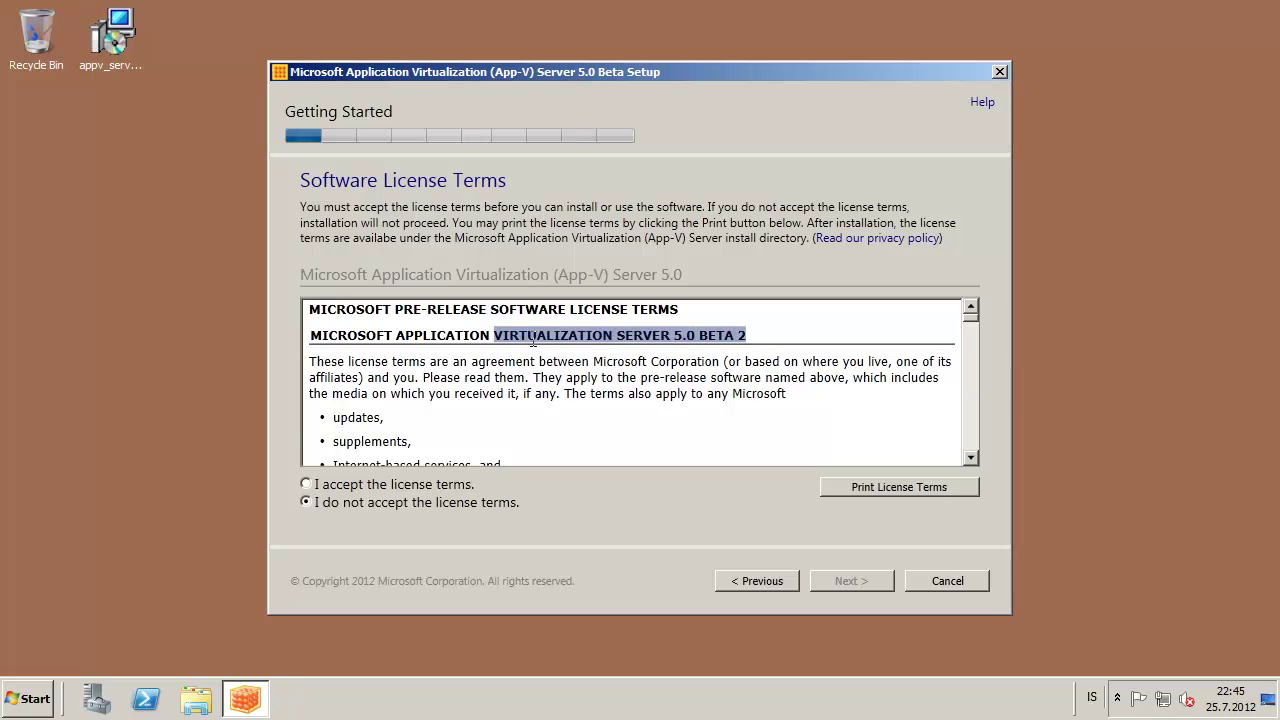
left_click(314, 487)
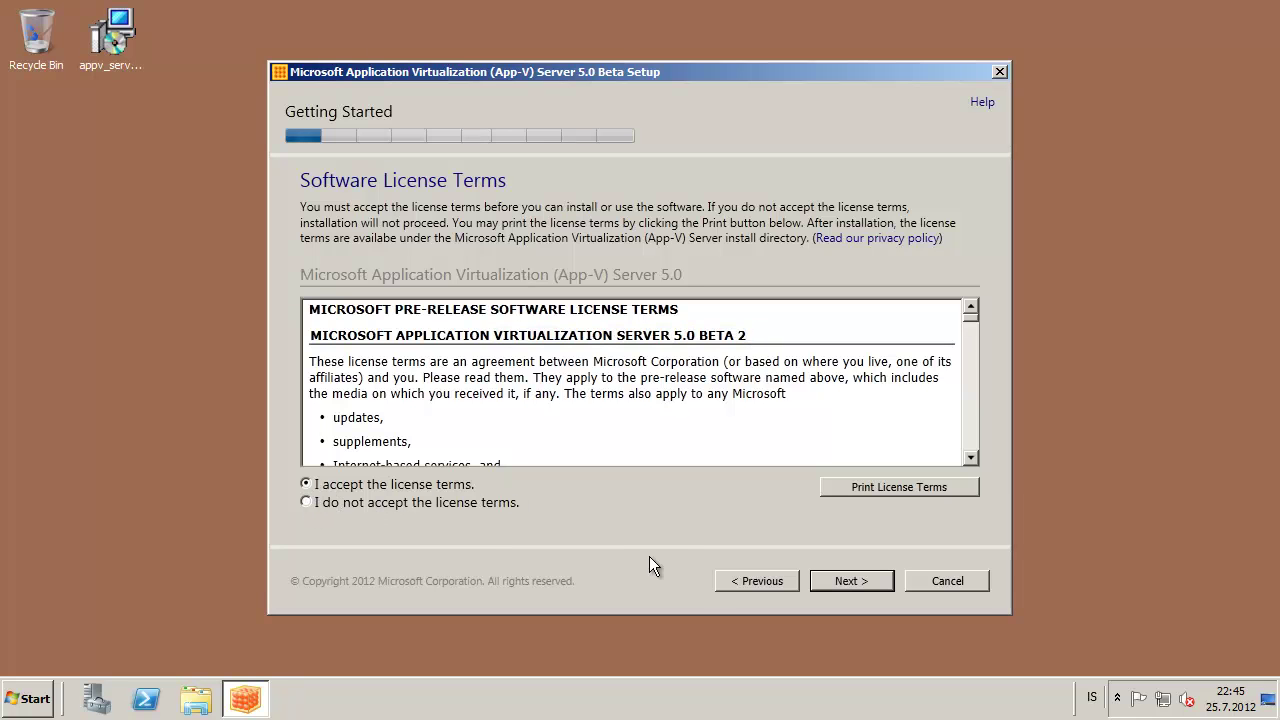
left_click(840, 580)
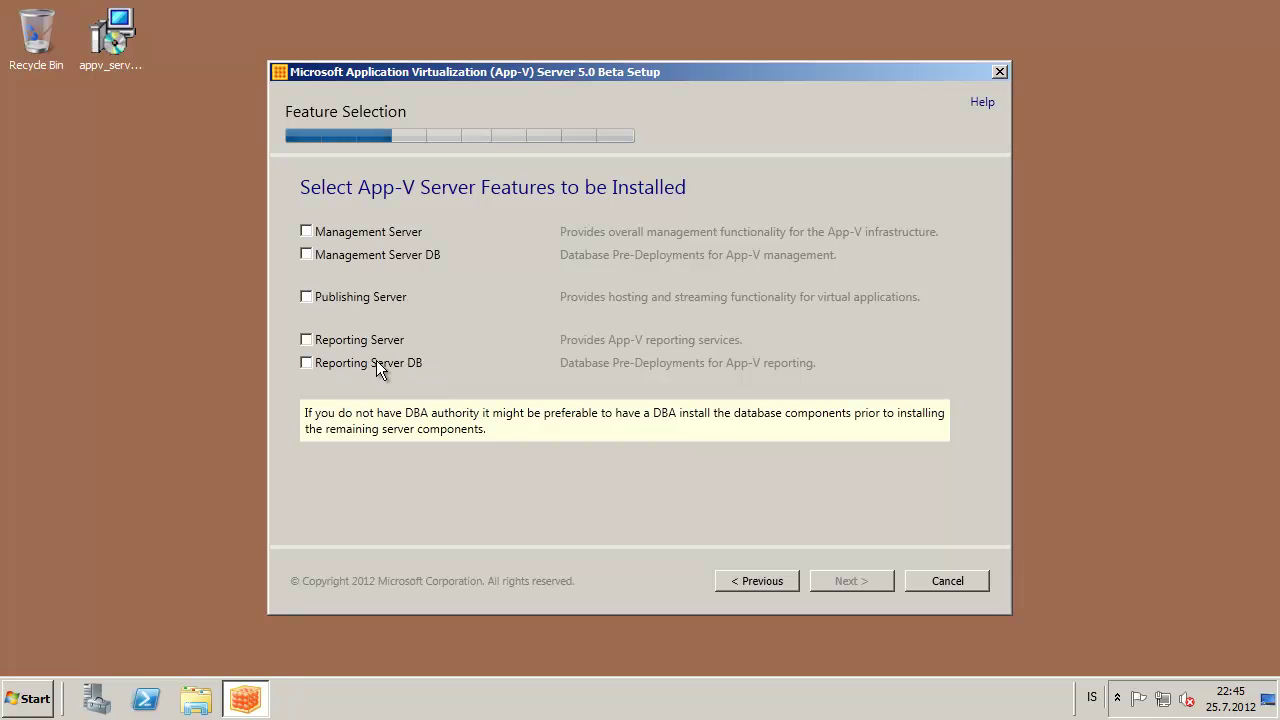
Select Management Server DB and Reporting Server DB, keeping the default installation path
left_click(305, 256)
left_click(306, 363)
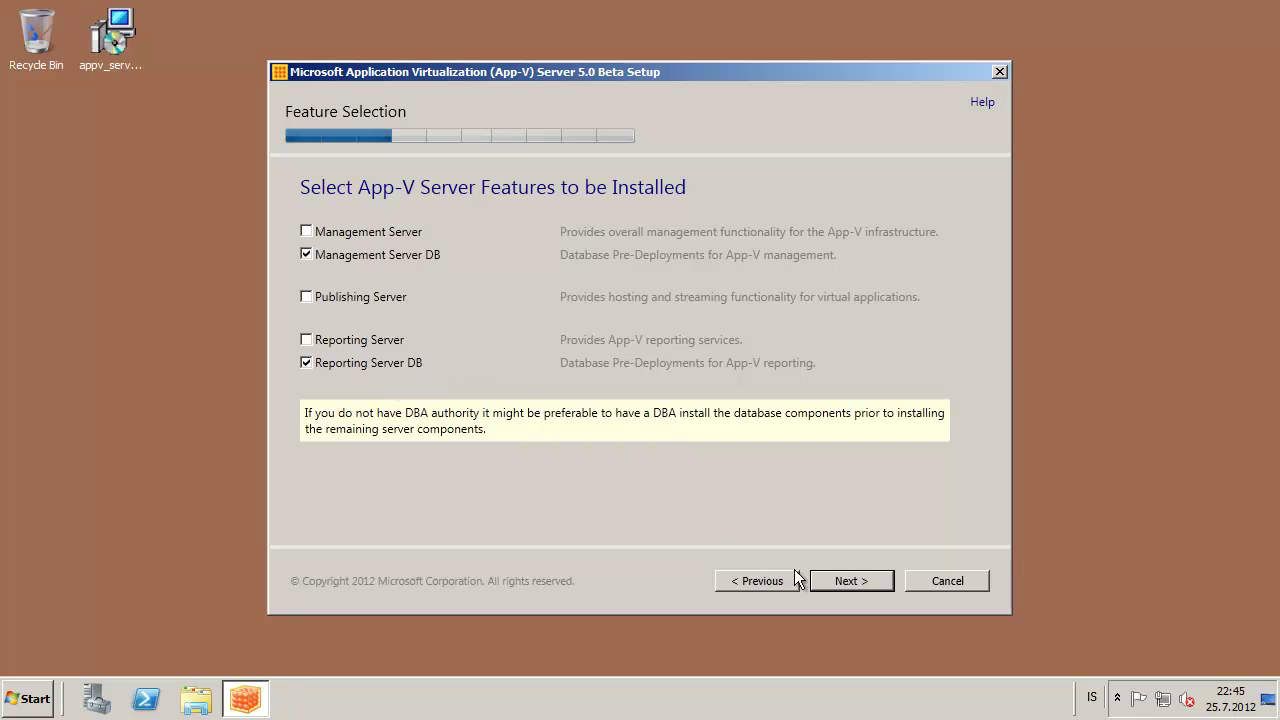
left_click(848, 580)
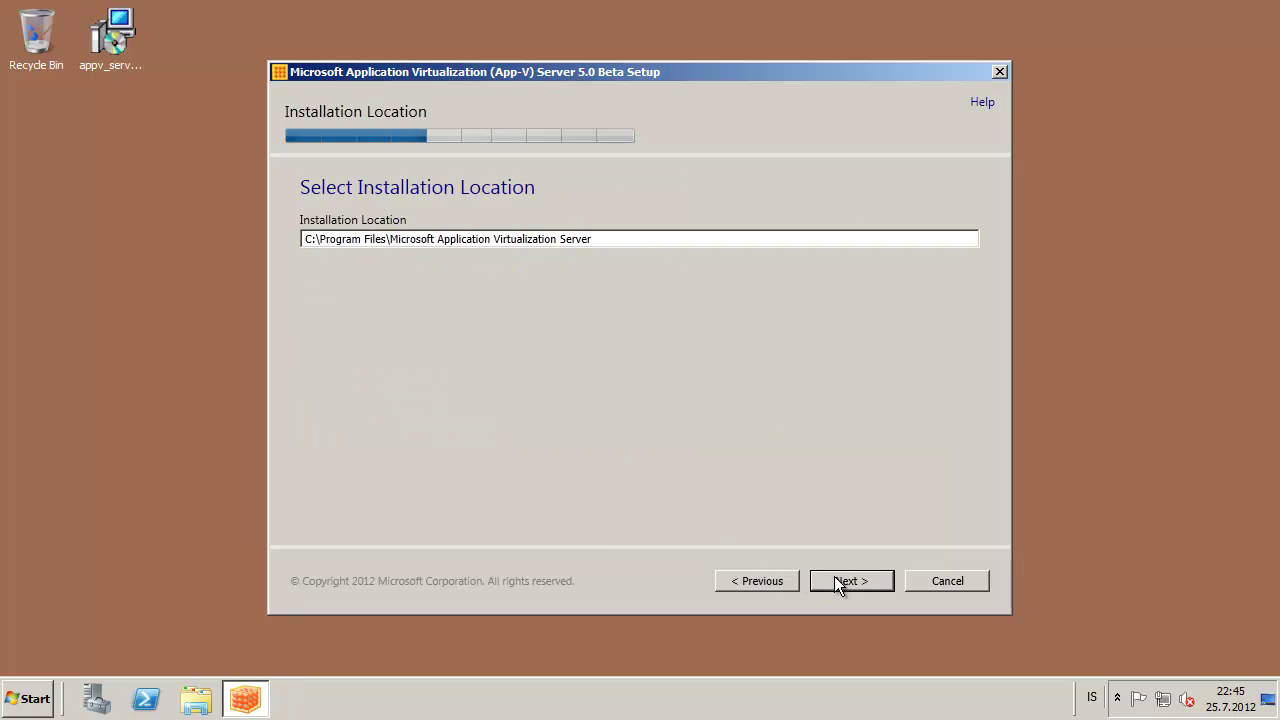
left_click(840, 578)
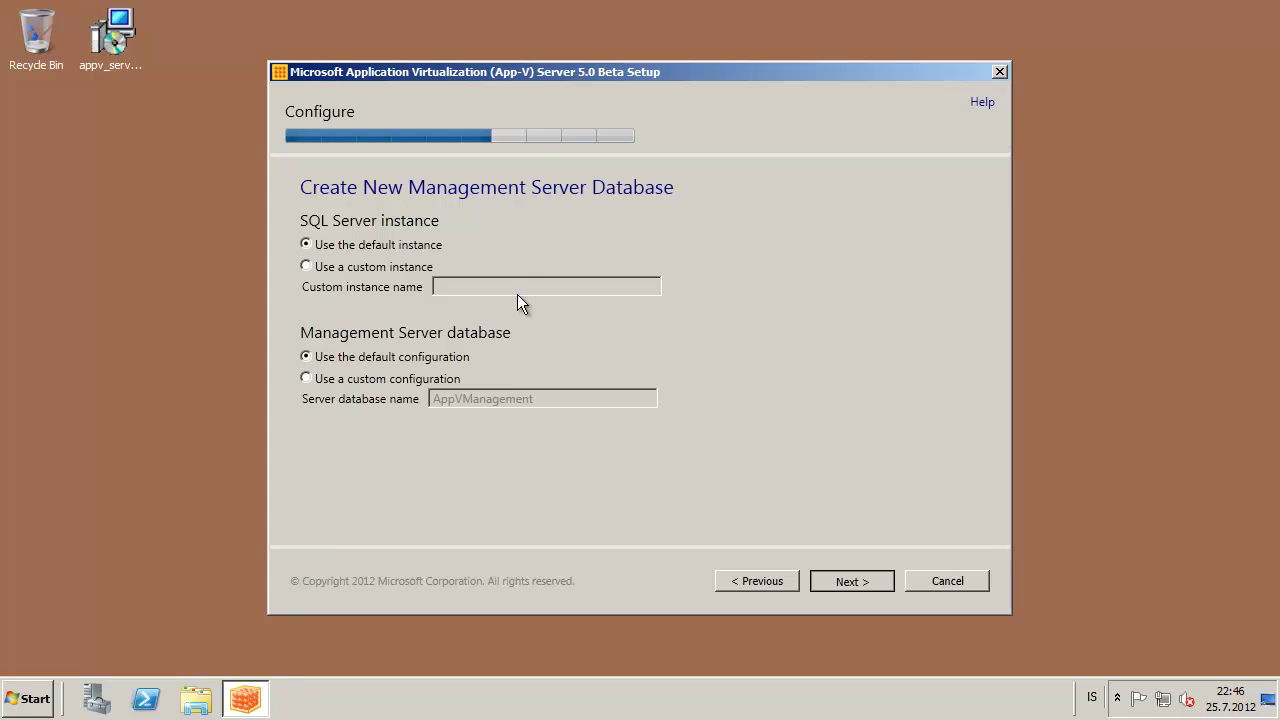
Keep the default SQL instance and AppVManagement database, granting remote machine account APPVID.LOCAL\APPVSRV01
key("Return")
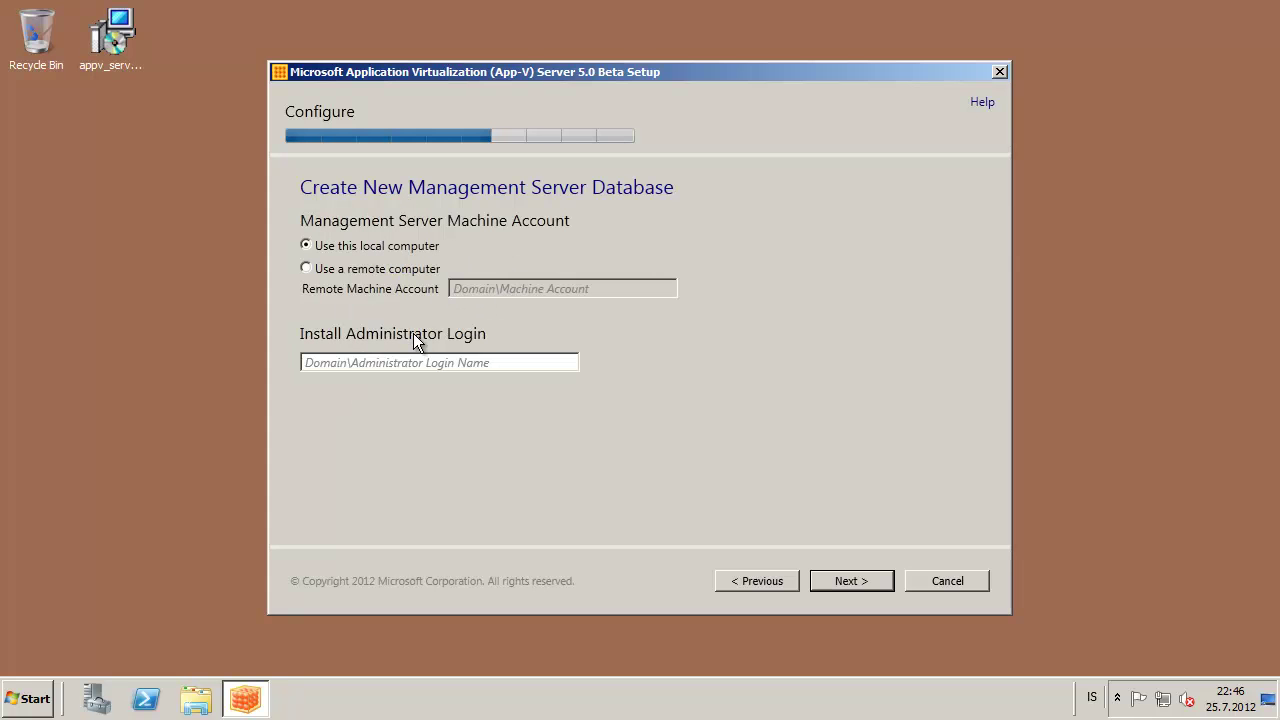
left_click(379, 274)
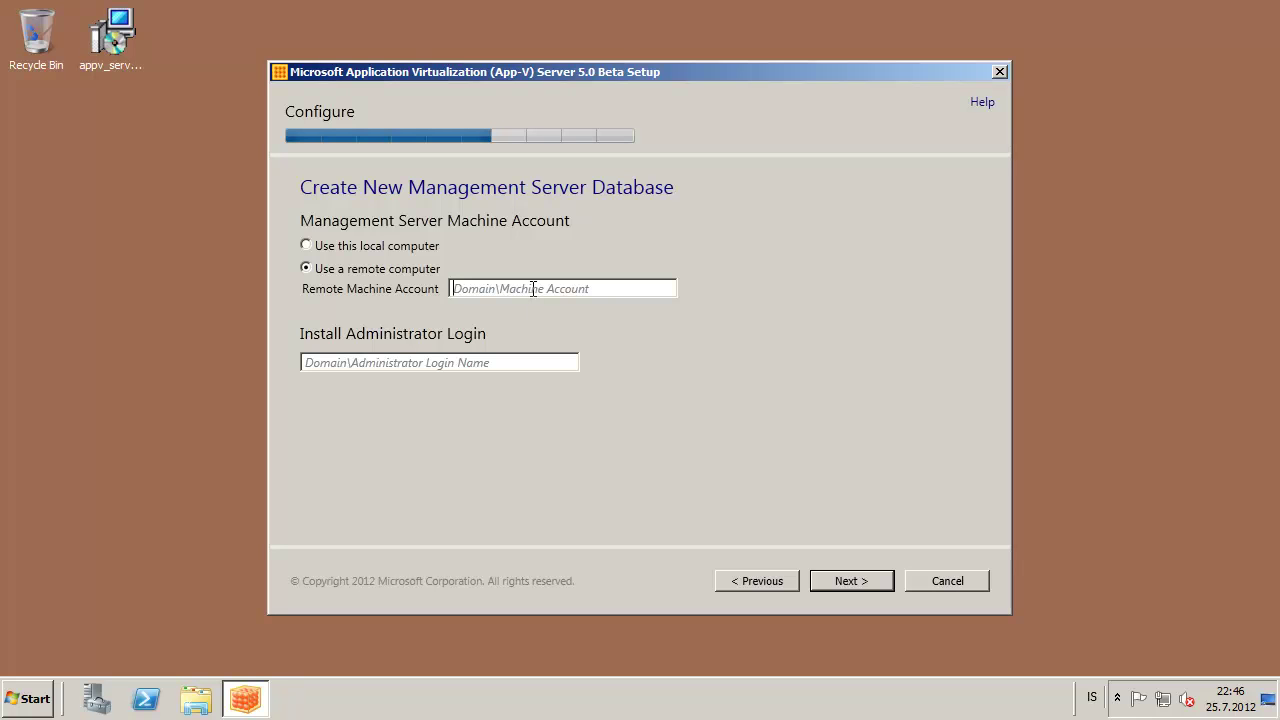
type("APPVID.LOCAL\\")
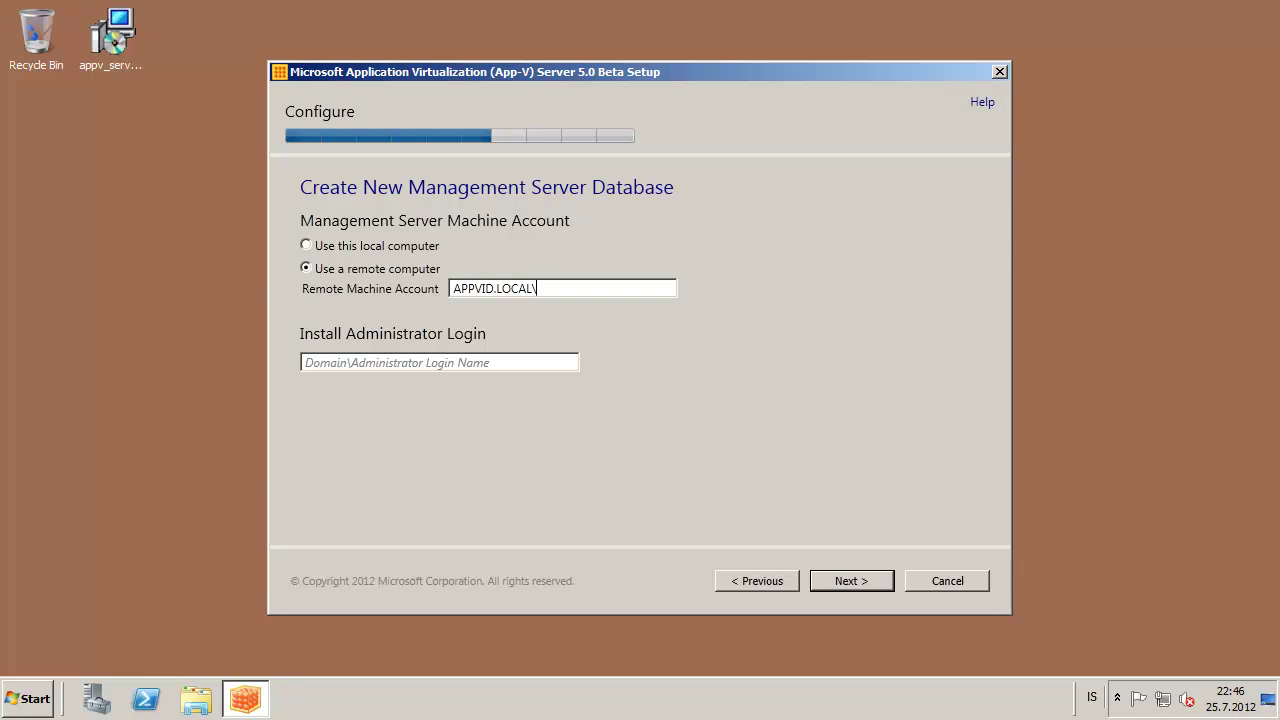
type("APPVSRV01")
left_click_drag(536, 289, 373, 288)
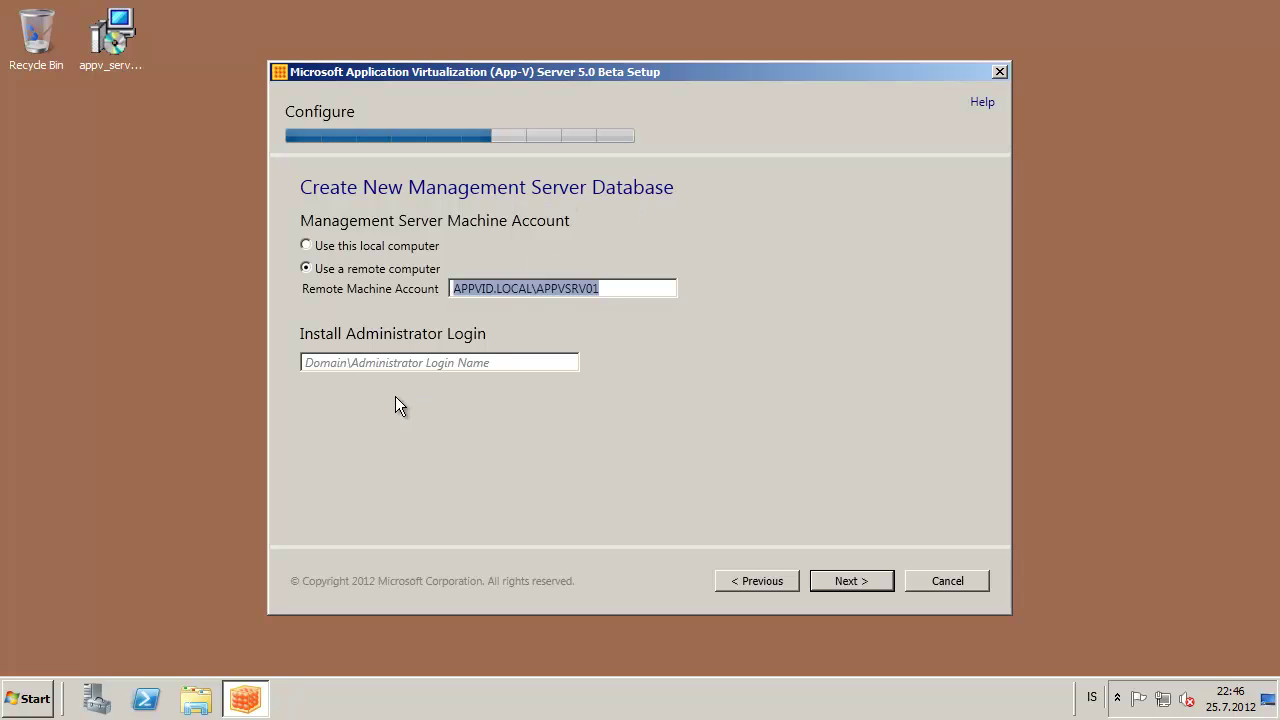
Enter APPVID.LOCAL\administrator as the management database install administrator login
left_click(368, 362)
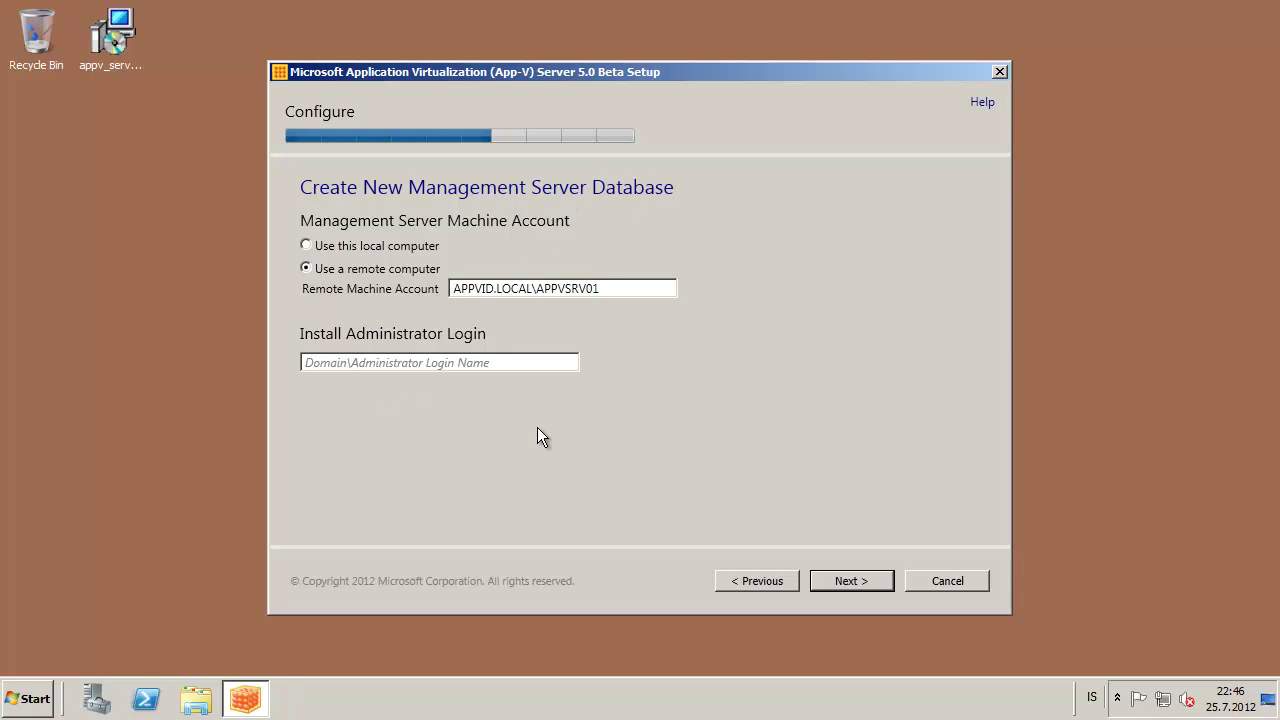
type("A")
key("BackSpace")
type("APP")
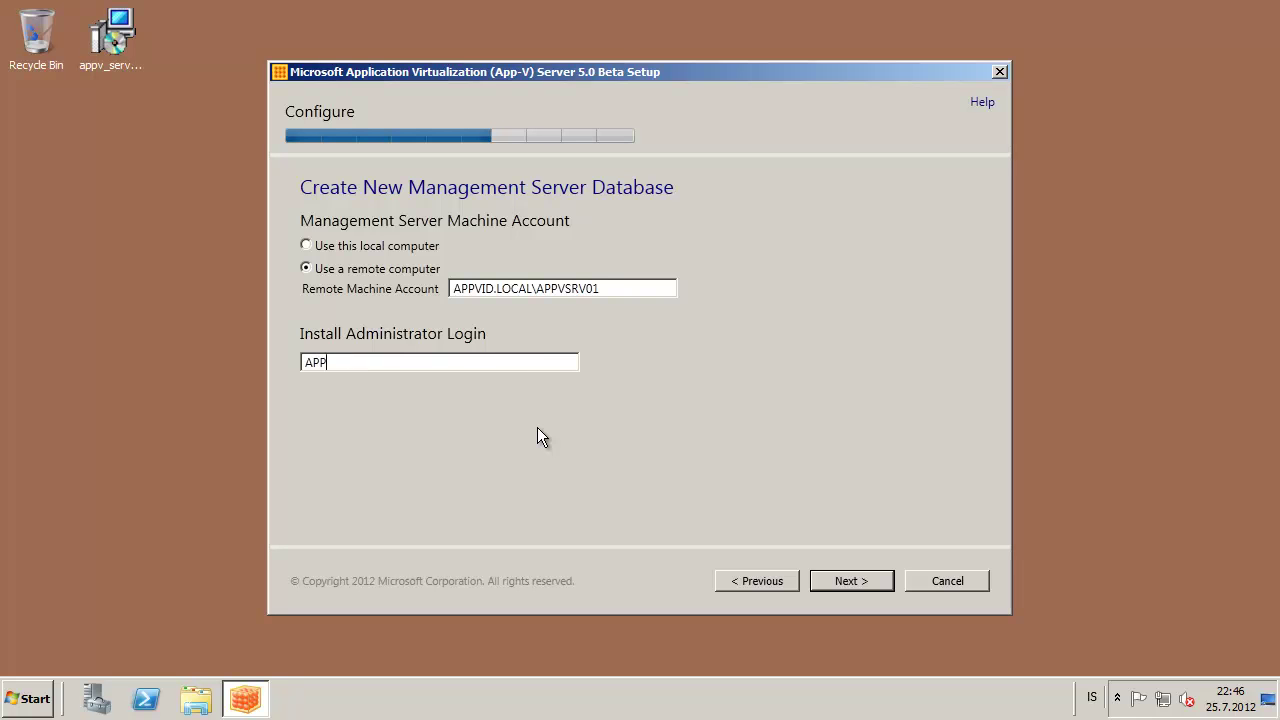
type("VID.O")
key("BackSpace")
type("LOCAL\\administrator")
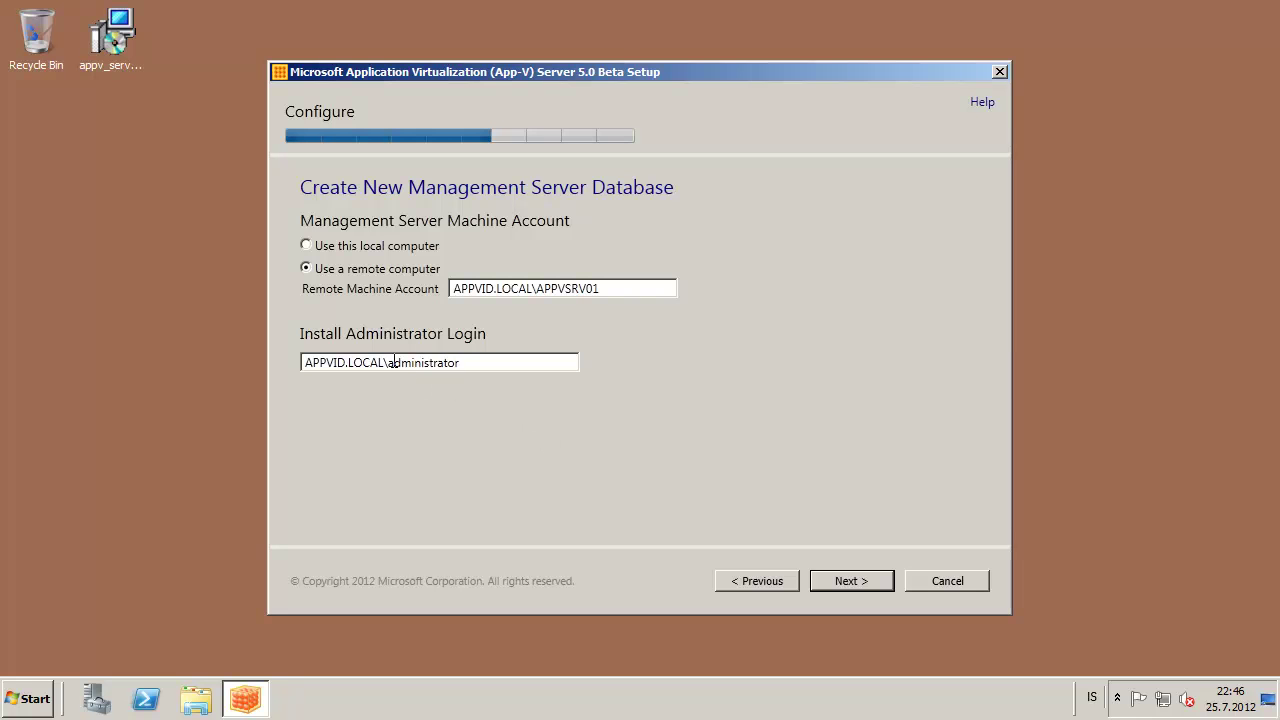
left_click_drag(389, 362, 462, 362)
left_click(867, 580)
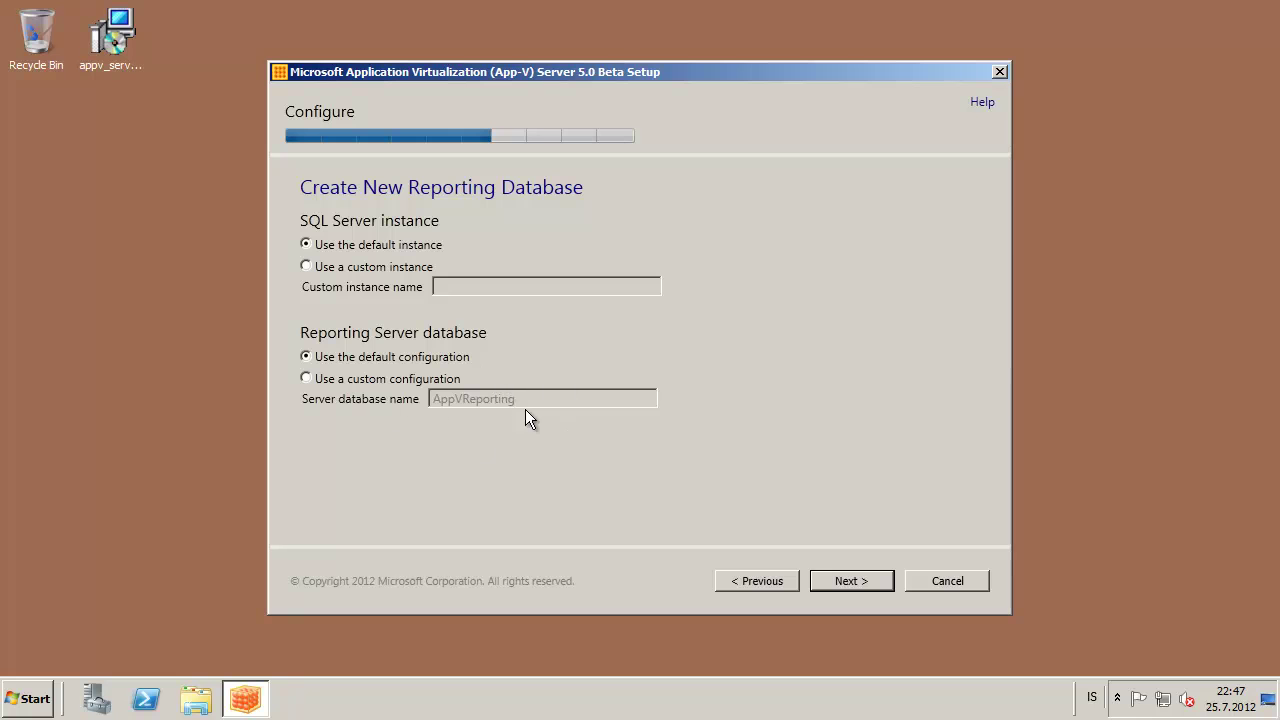
Keep the default AppVReporting database and grant remote machine account APPVID.LOCAL\APPVSRV01 access
left_click(865, 580)
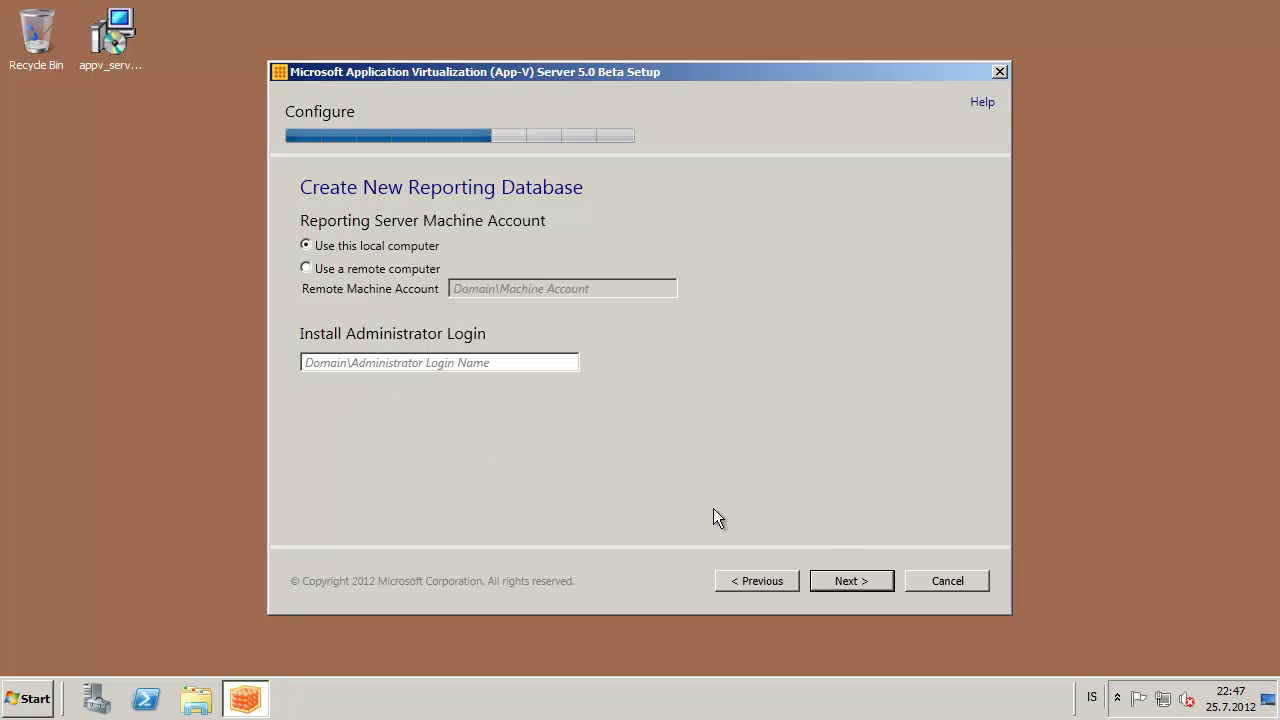
left_click(394, 271)
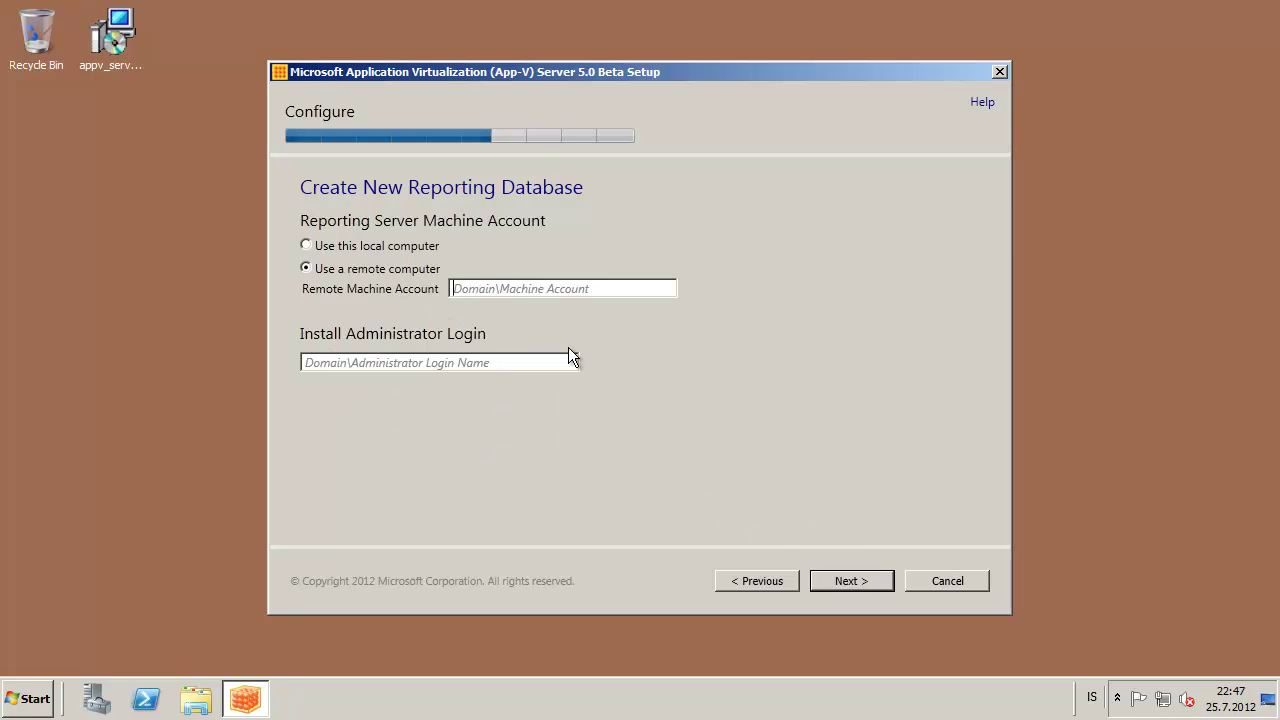
type("A")
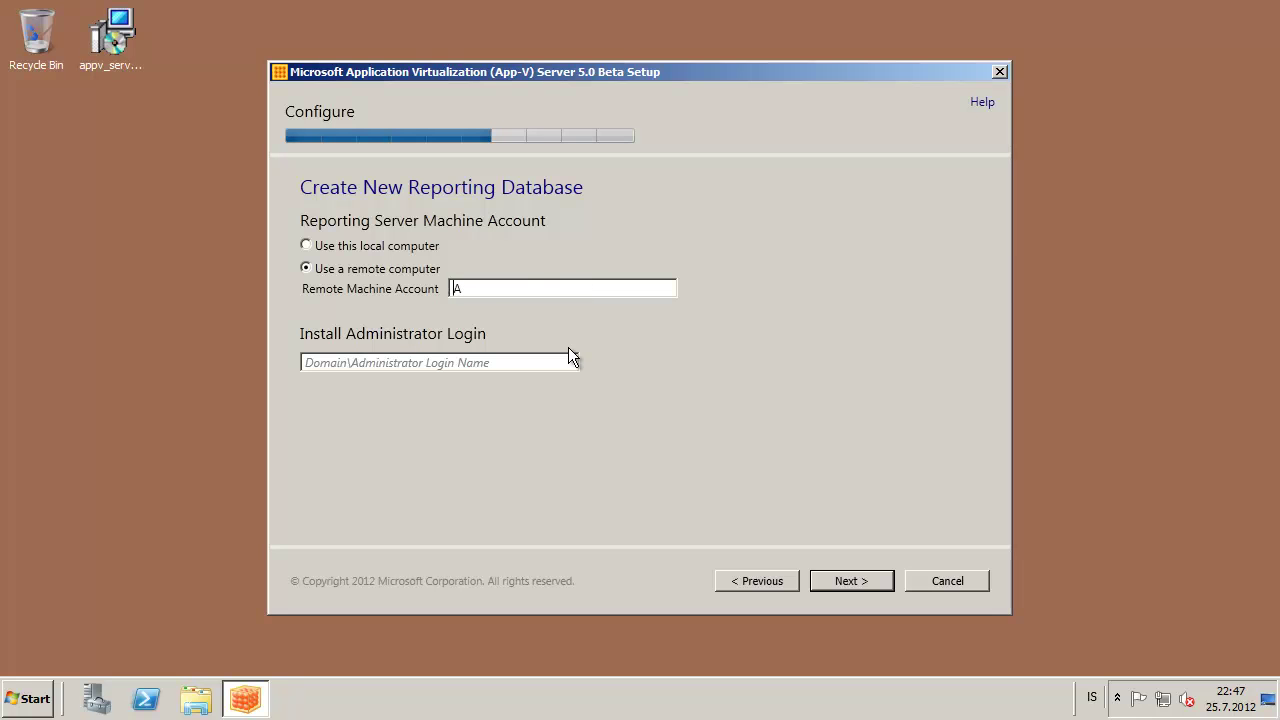
type("PPVID.LOCAL\\APPVSRV01")
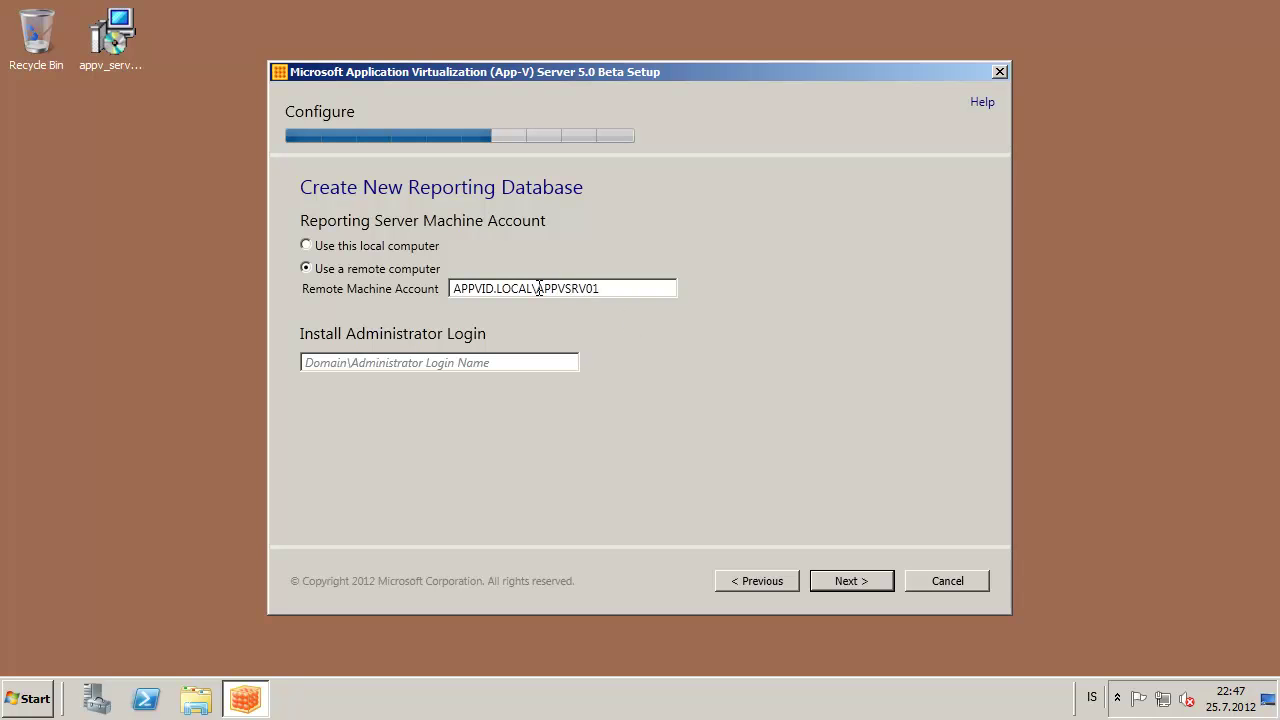
left_click_drag(537, 289, 631, 289)
left_click(624, 289)
left_click(541, 288)
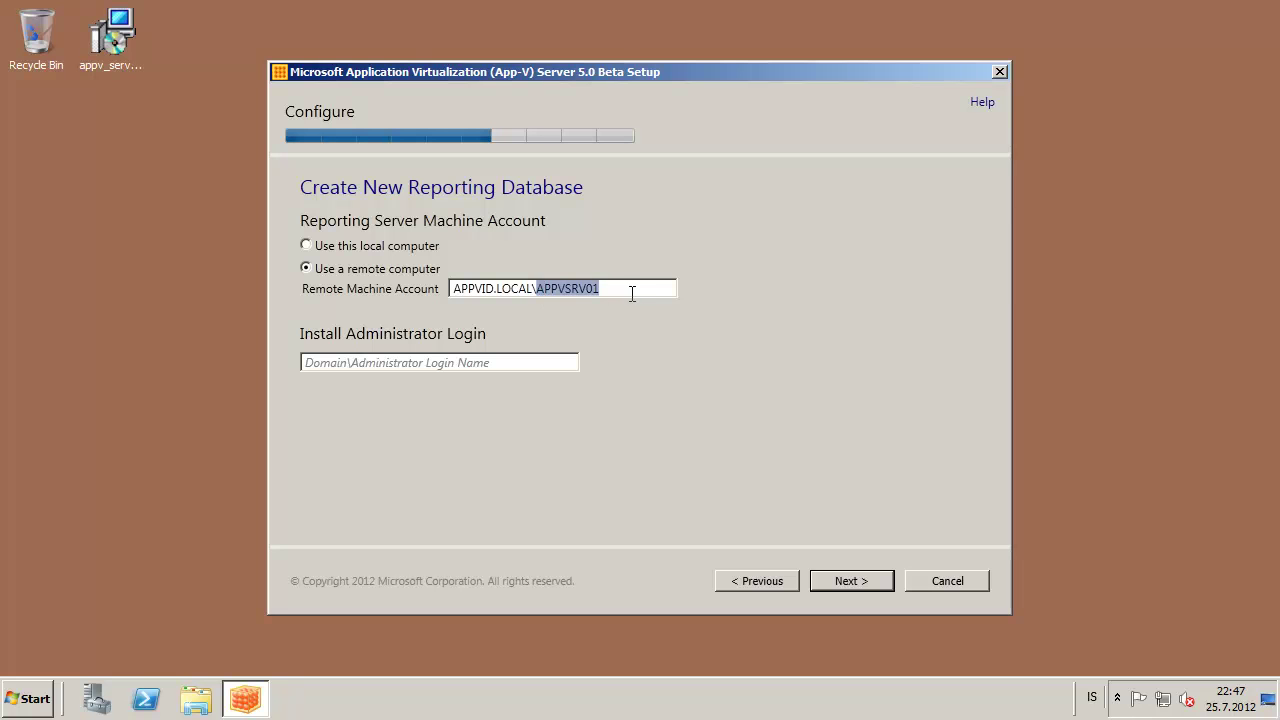
left_click(532, 289)
left_click_drag(532, 289, 414, 300)
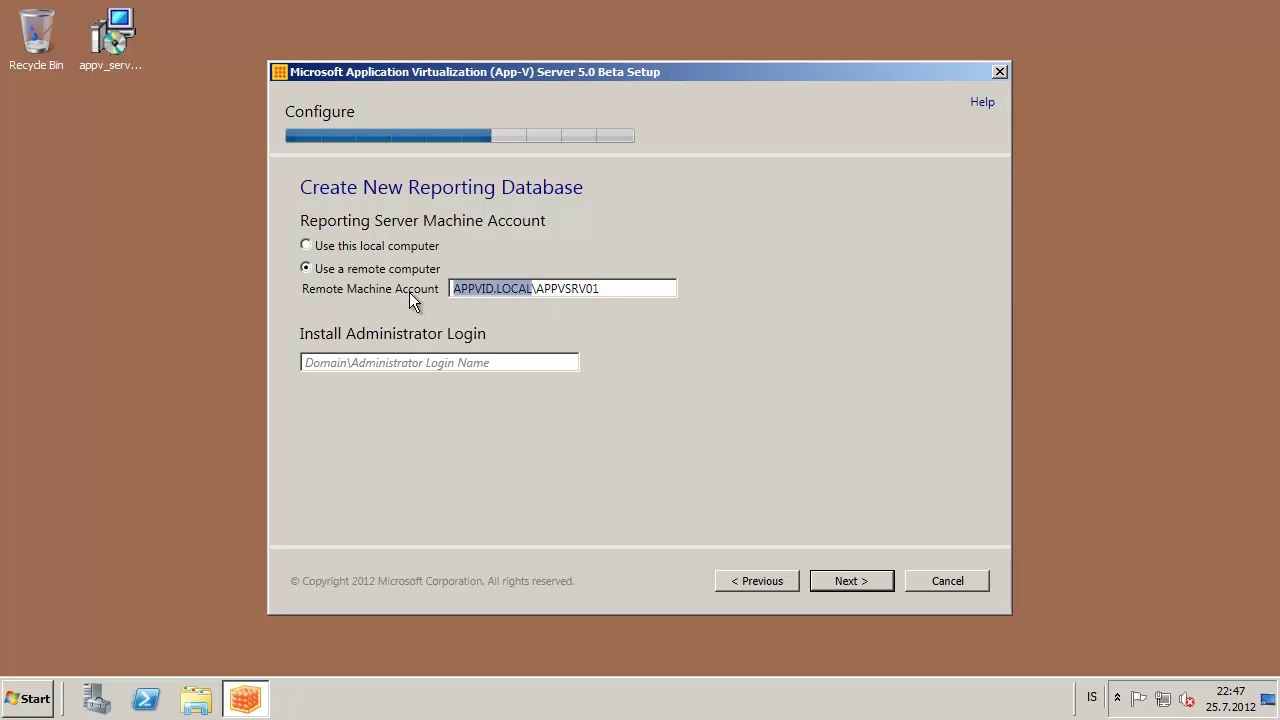
left_click_drag(615, 289, 540, 289)
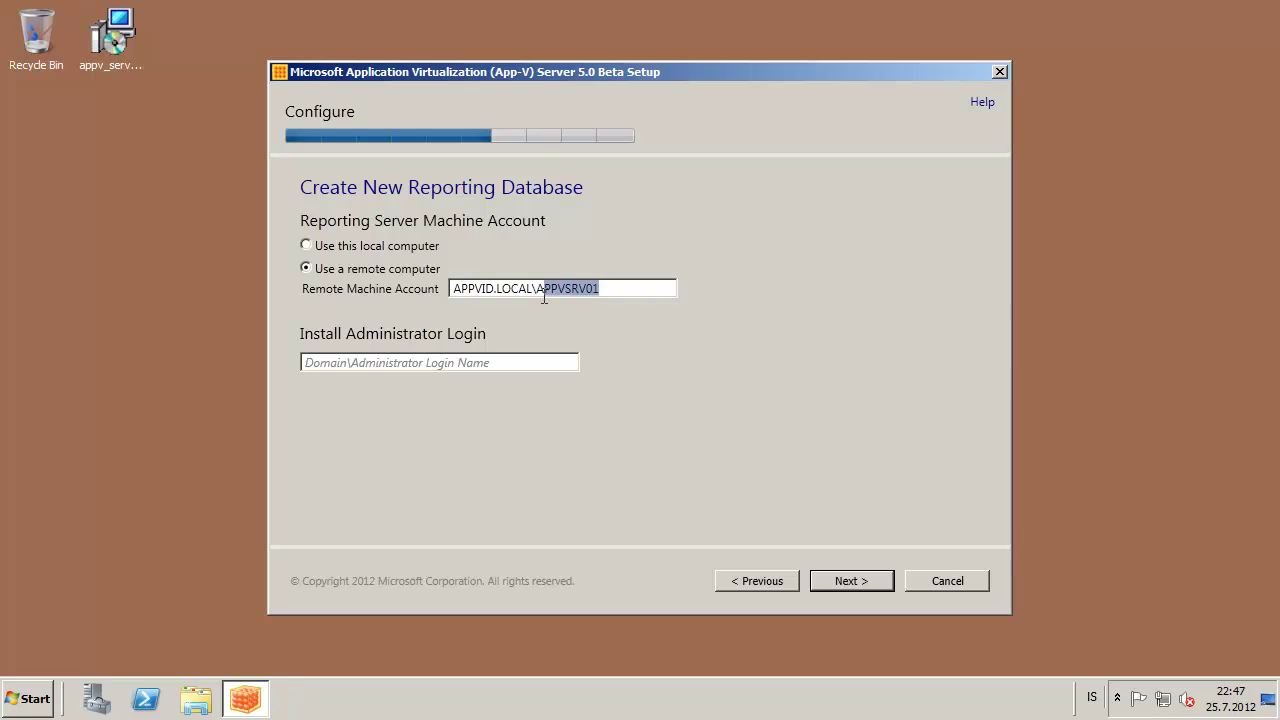
Enter APPVID.LOCAL\administrator as the reporting install administrator login and go to the summary
left_click(468, 363)
type("APPVID.LOCAL\\administrator")
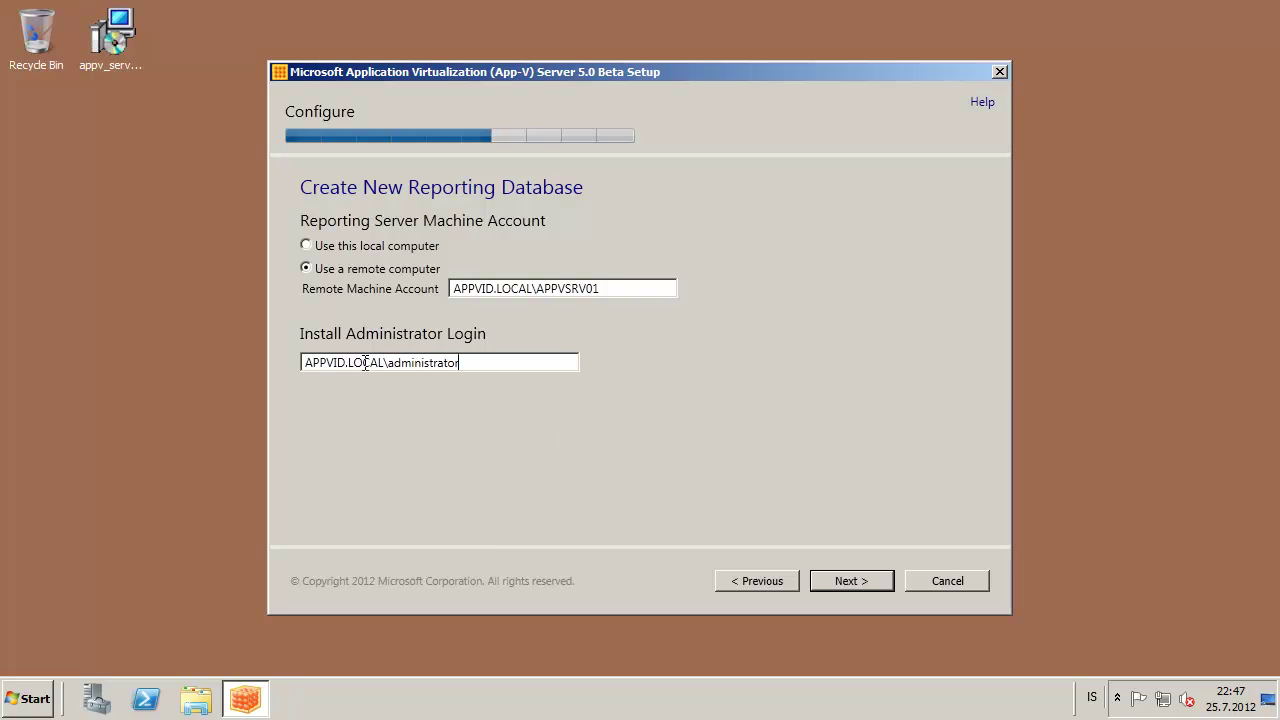
left_click(852, 583)
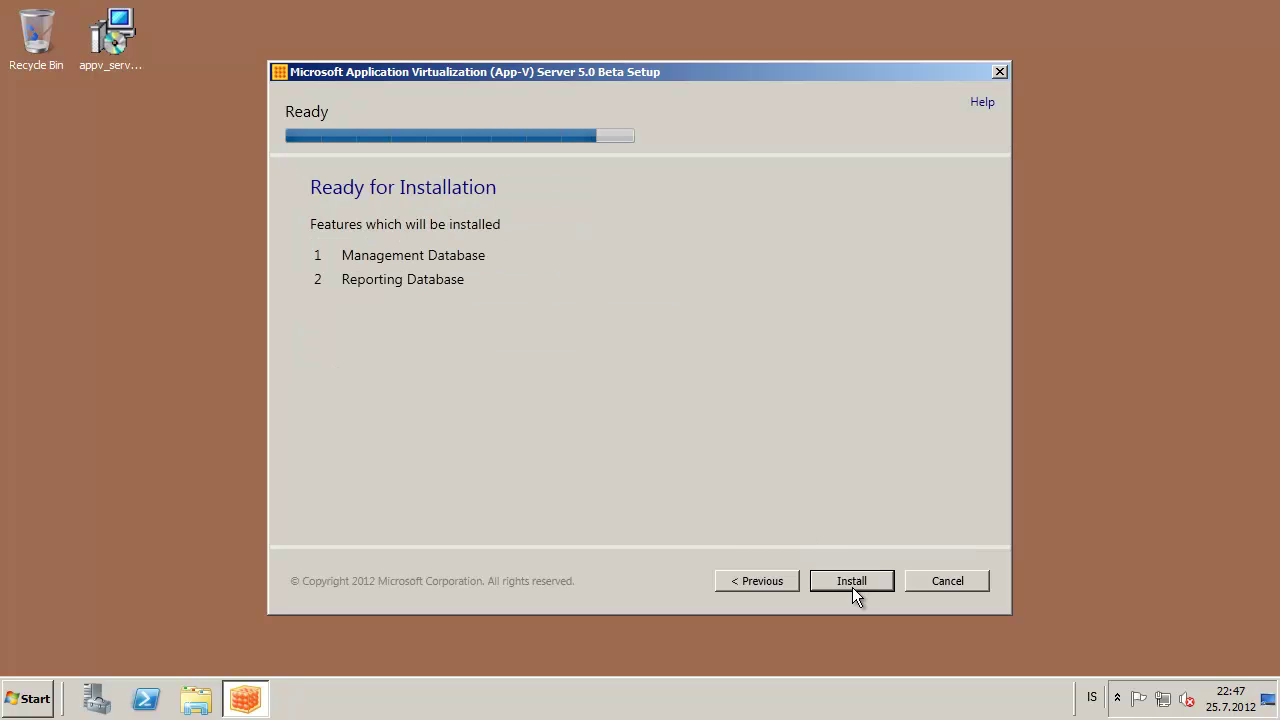
Install the Management and Reporting databases and close the completed App-V setup
left_click(840, 578)
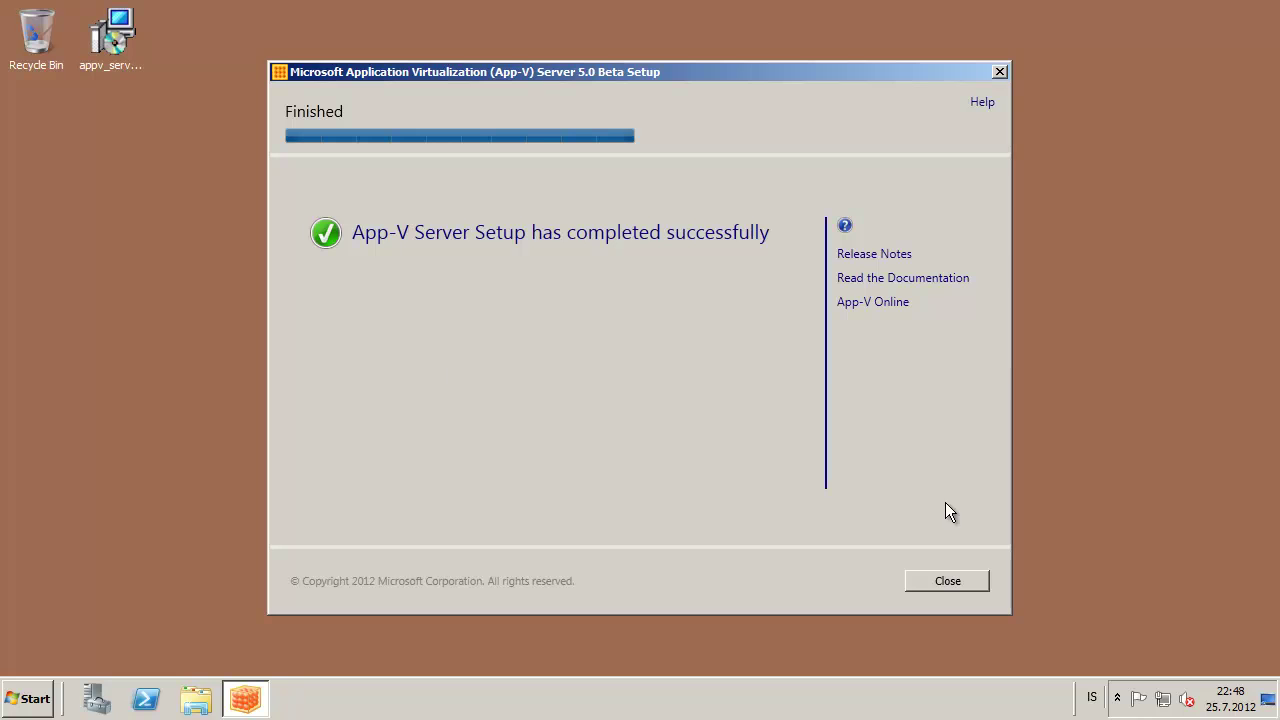
left_click(950, 580)
left_click(140, 537)
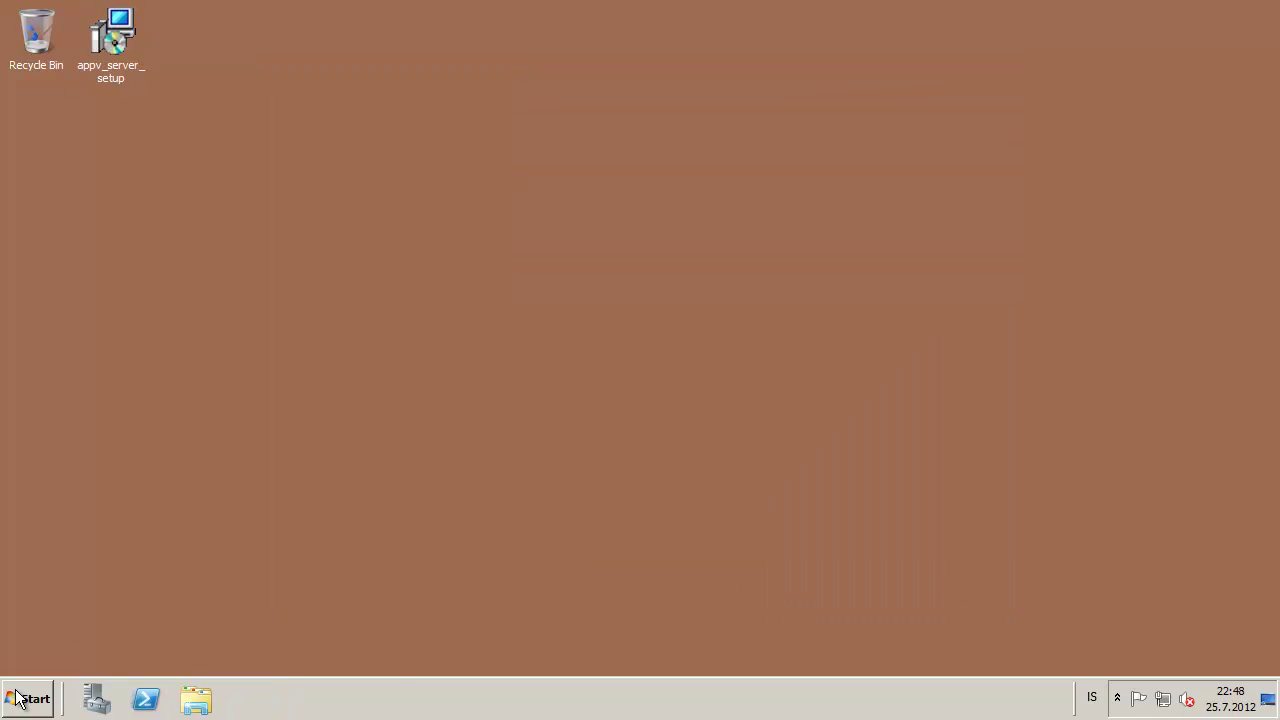
left_click(22, 699)
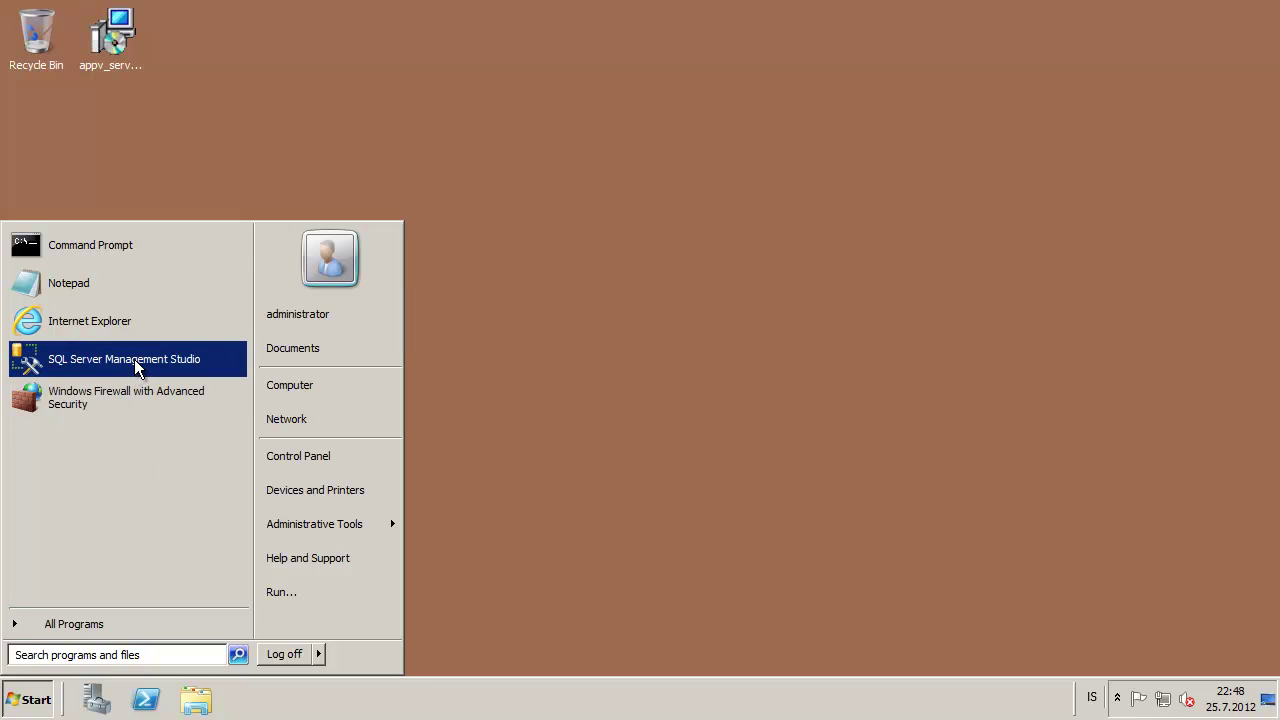
Connect SSMS to SQLSRV01 and verify AppVManagement users include the APPVSRV01 machine account
left_click(134, 360)
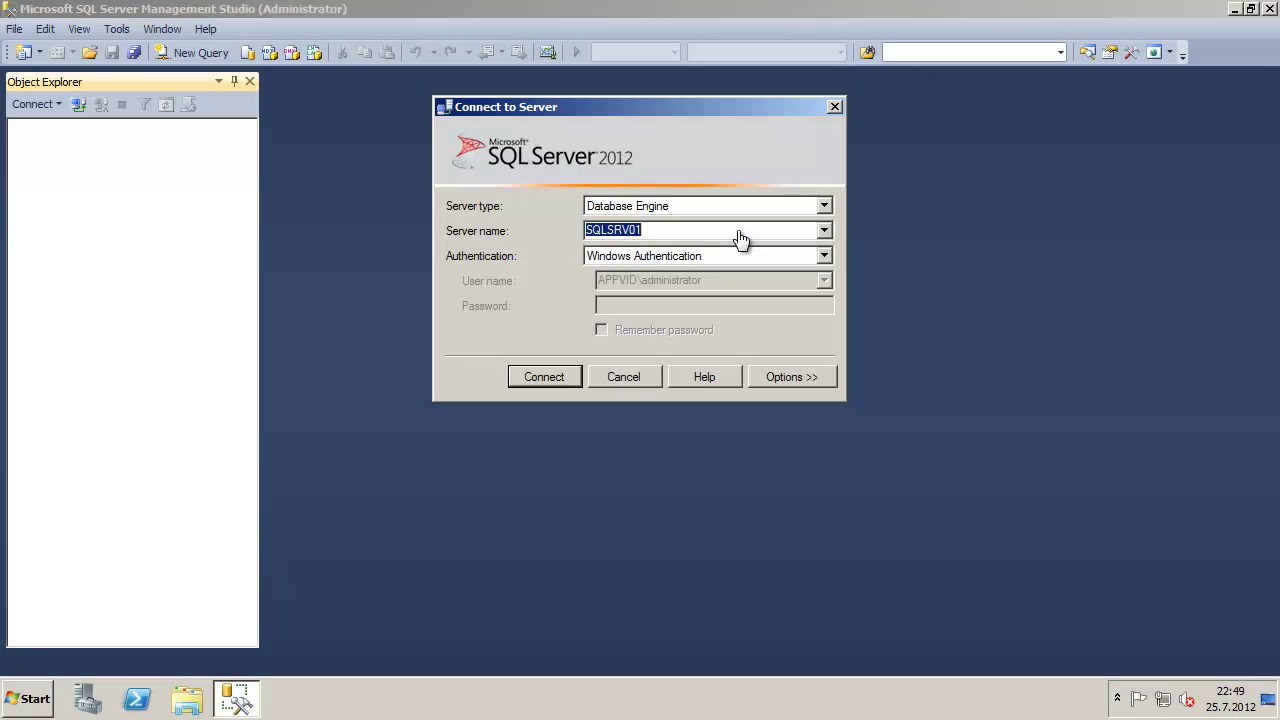
left_click(543, 367)
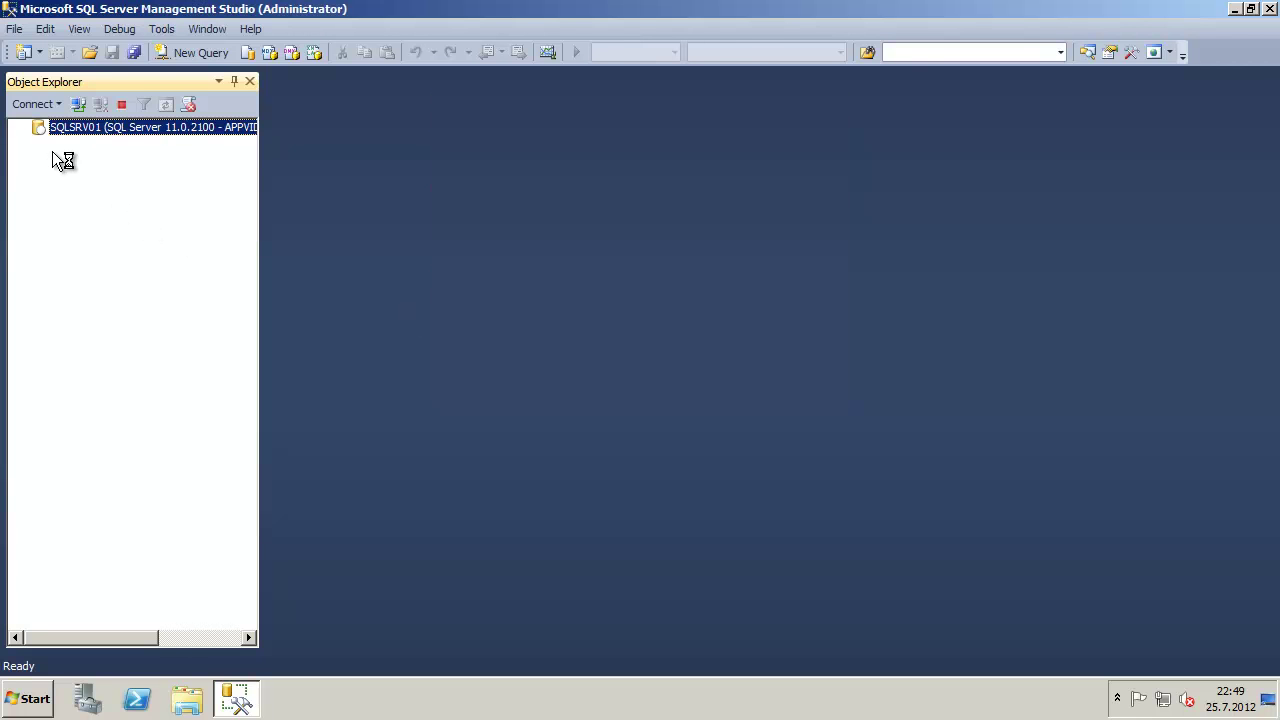
left_click(38, 143)
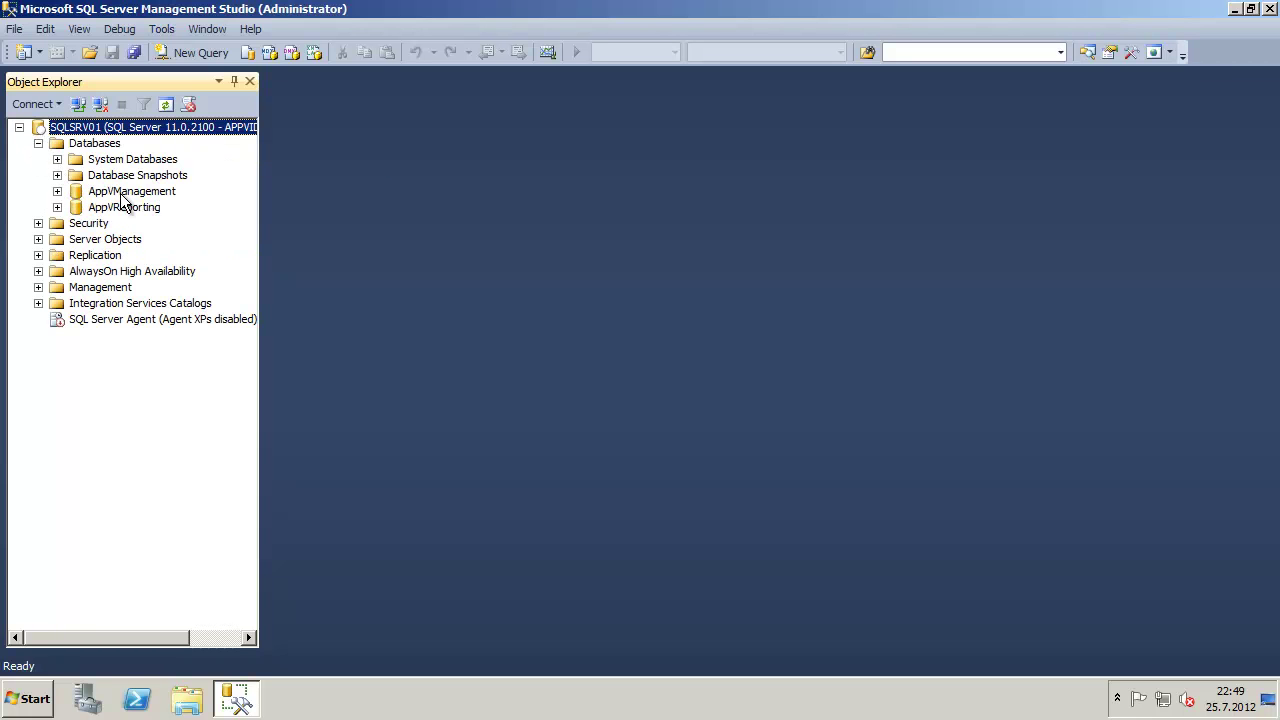
left_click(125, 192)
left_click(57, 192)
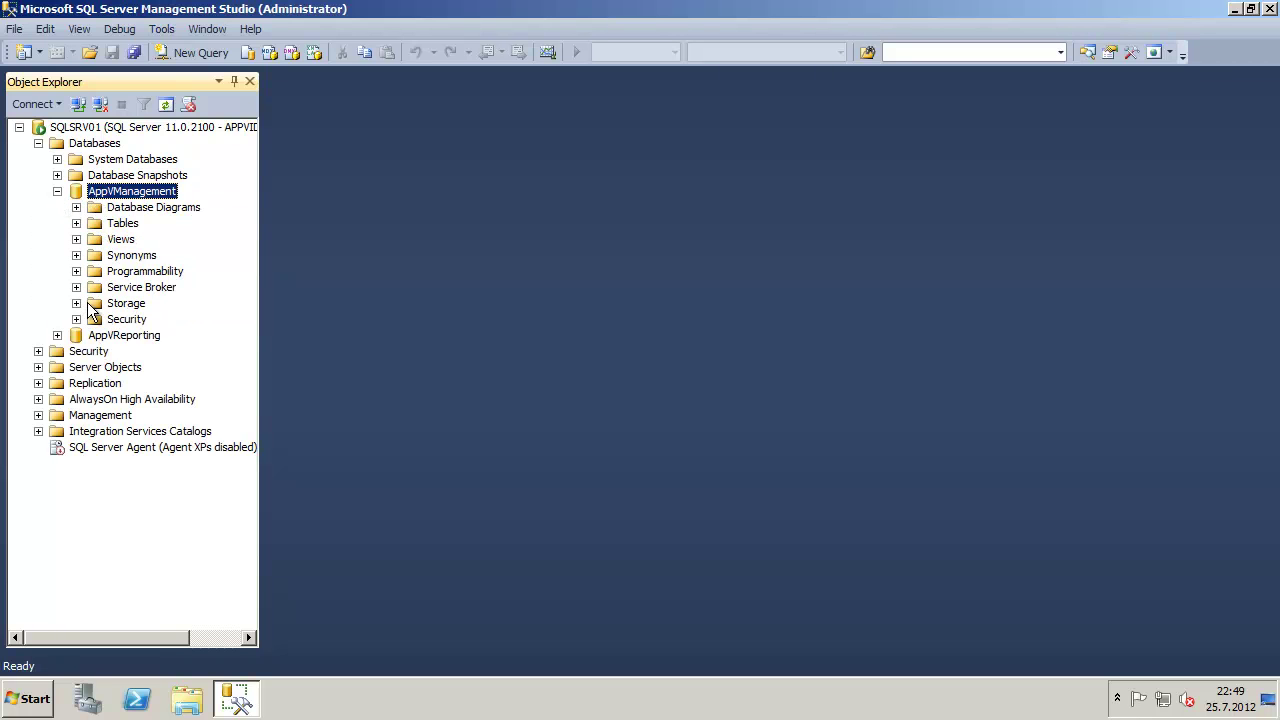
left_click(76, 319)
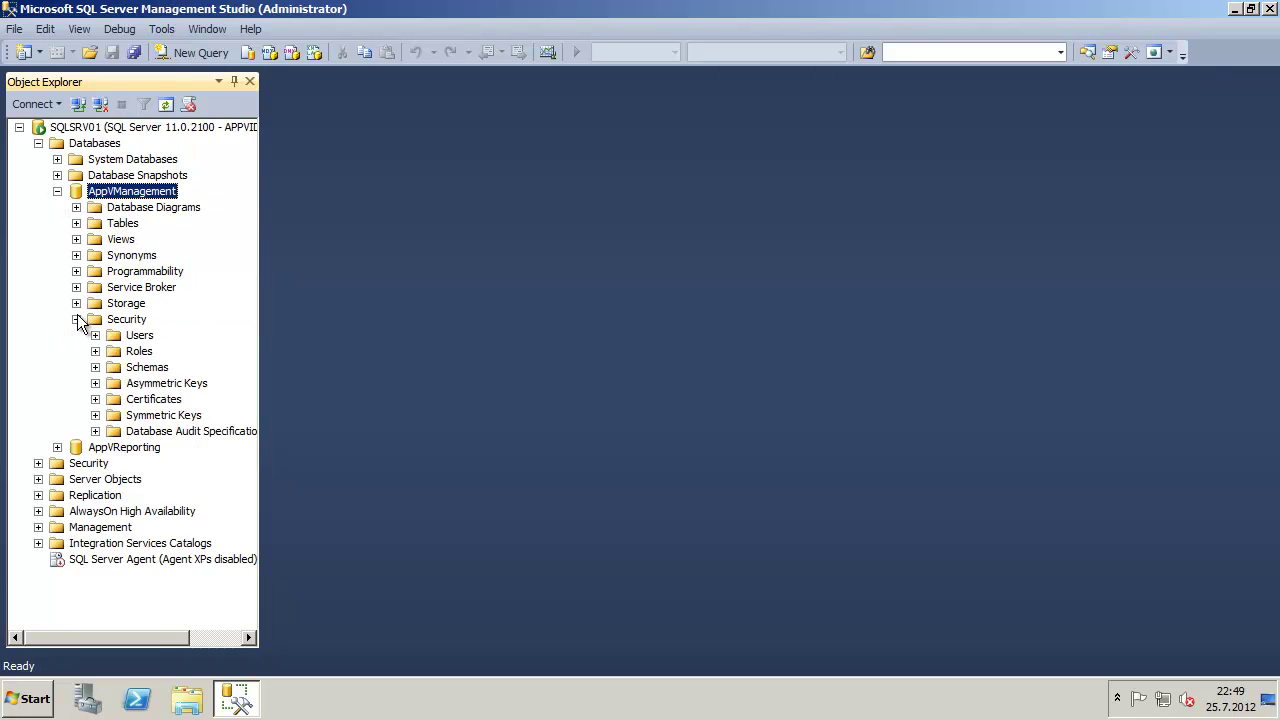
left_click(95, 335)
left_click(200, 358)
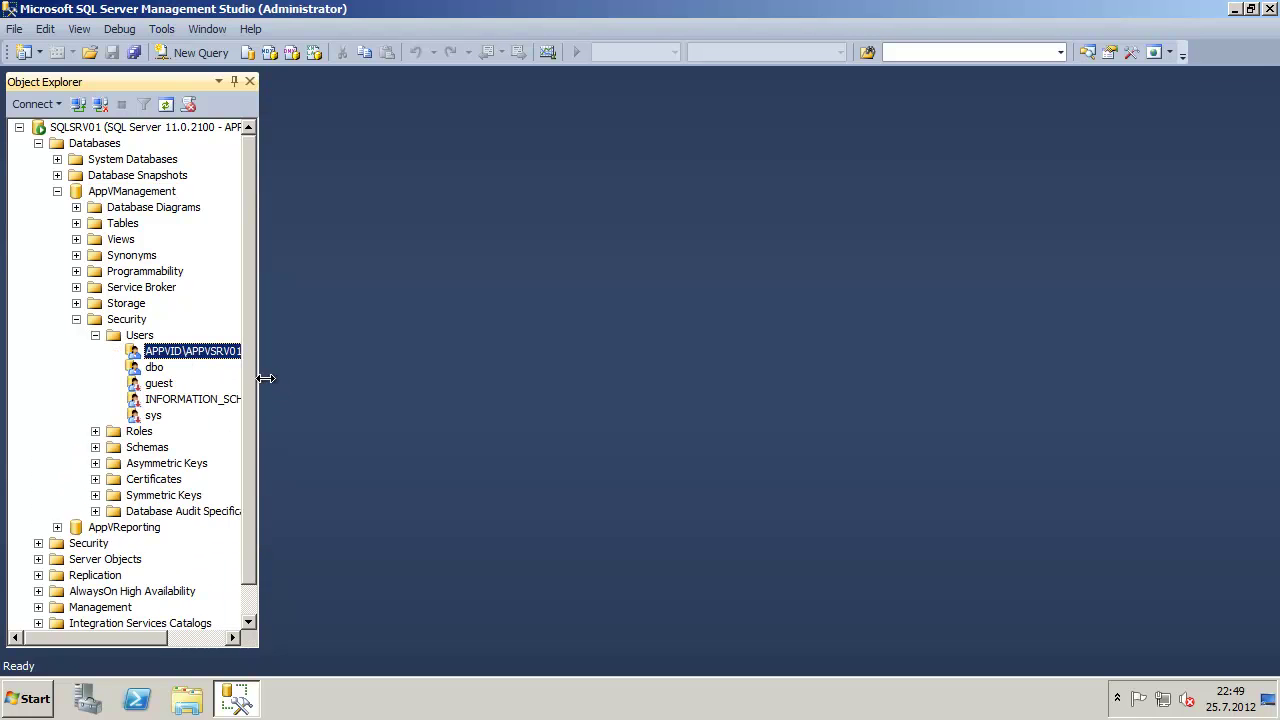
left_click_drag(258, 382, 345, 385)
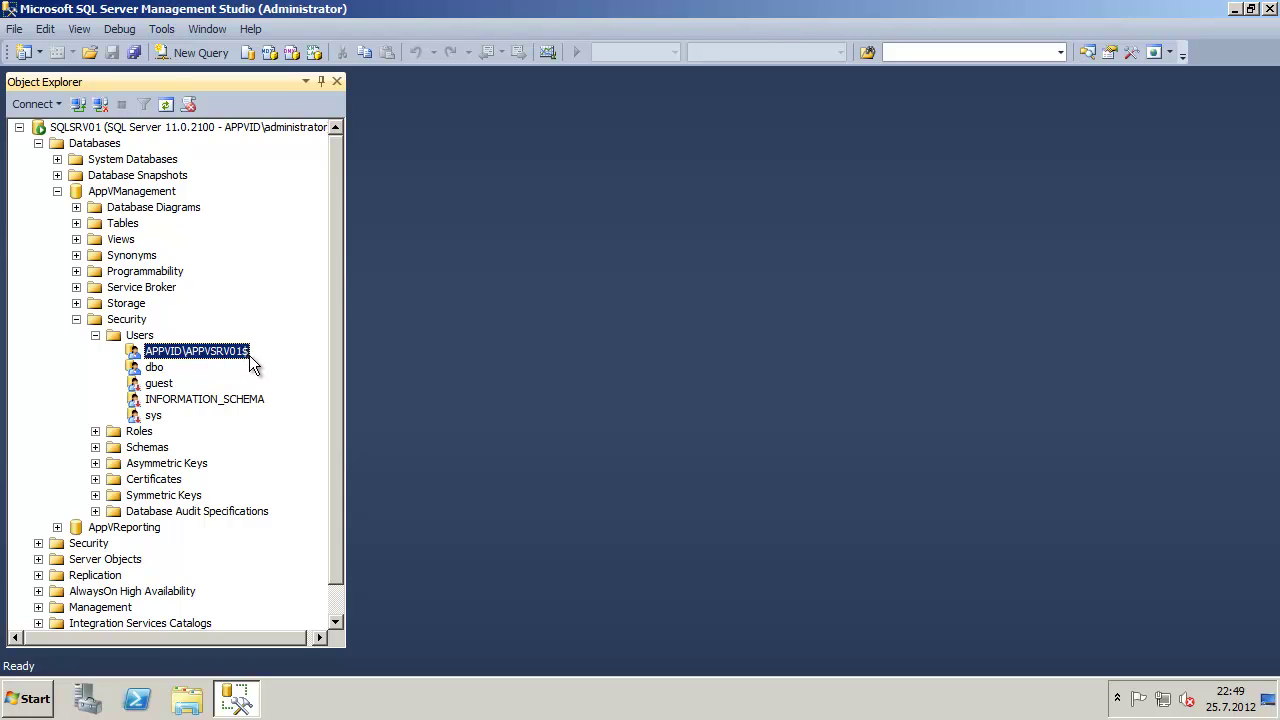
Verify the AppVReporting database users, then collapse the tree and close SSMS
left_click(57, 191)
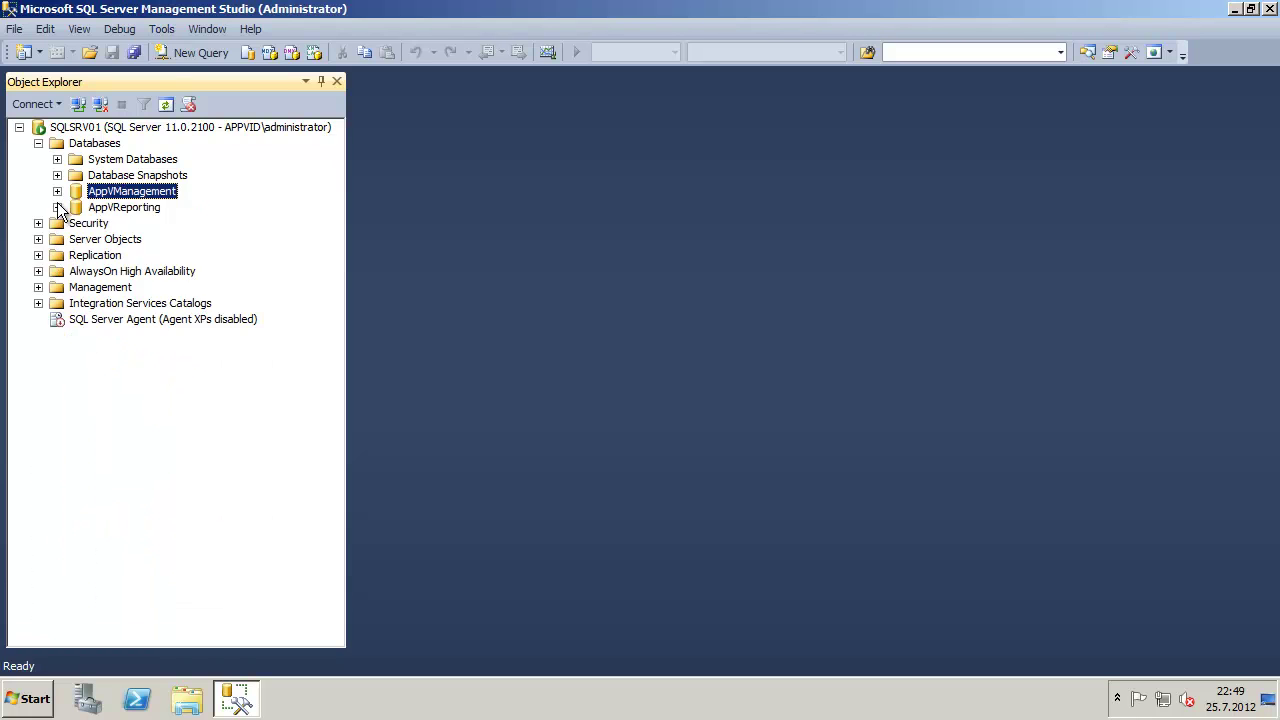
left_click(57, 207)
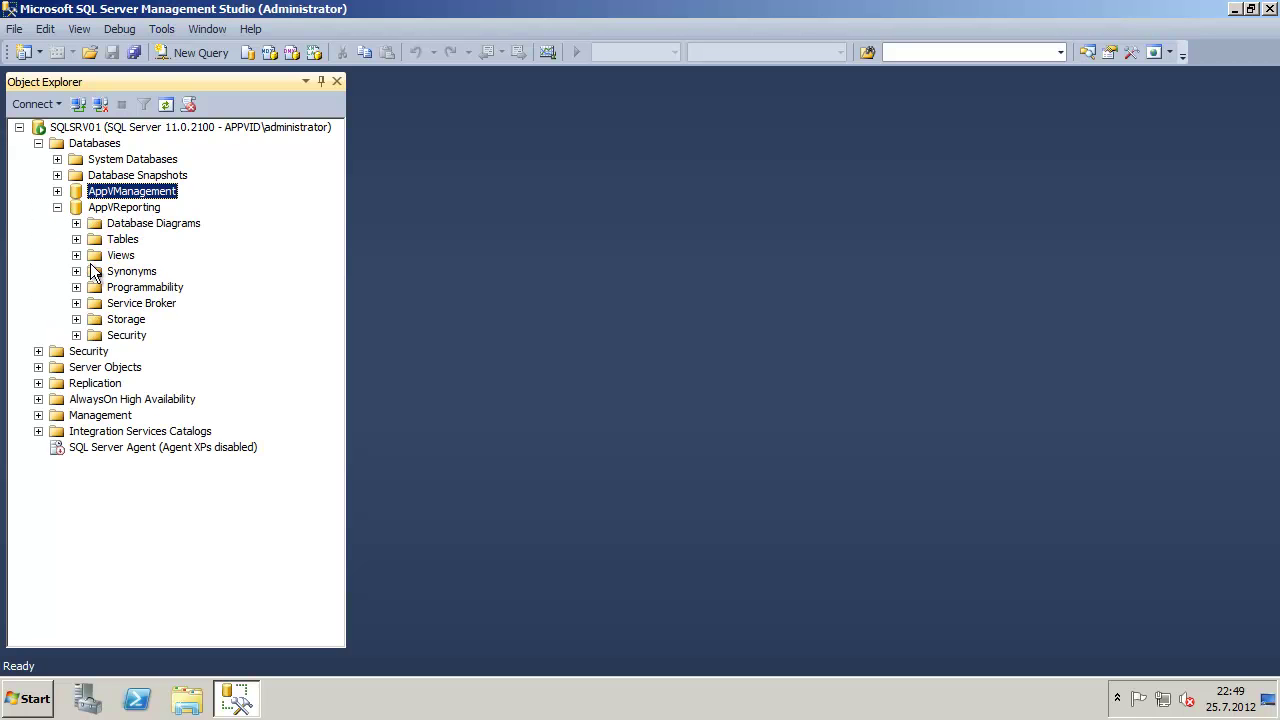
left_click(76, 335)
left_click(95, 351)
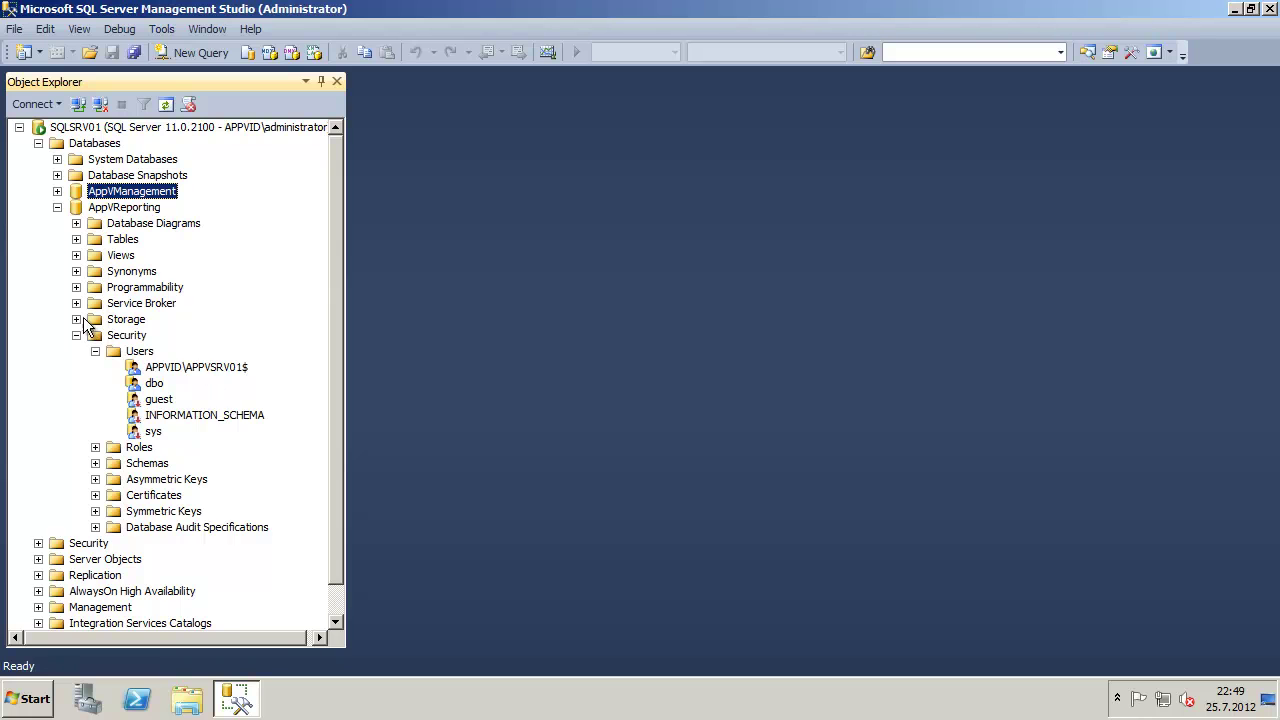
left_click(57, 207)
left_click(38, 143)
left_click(90, 143)
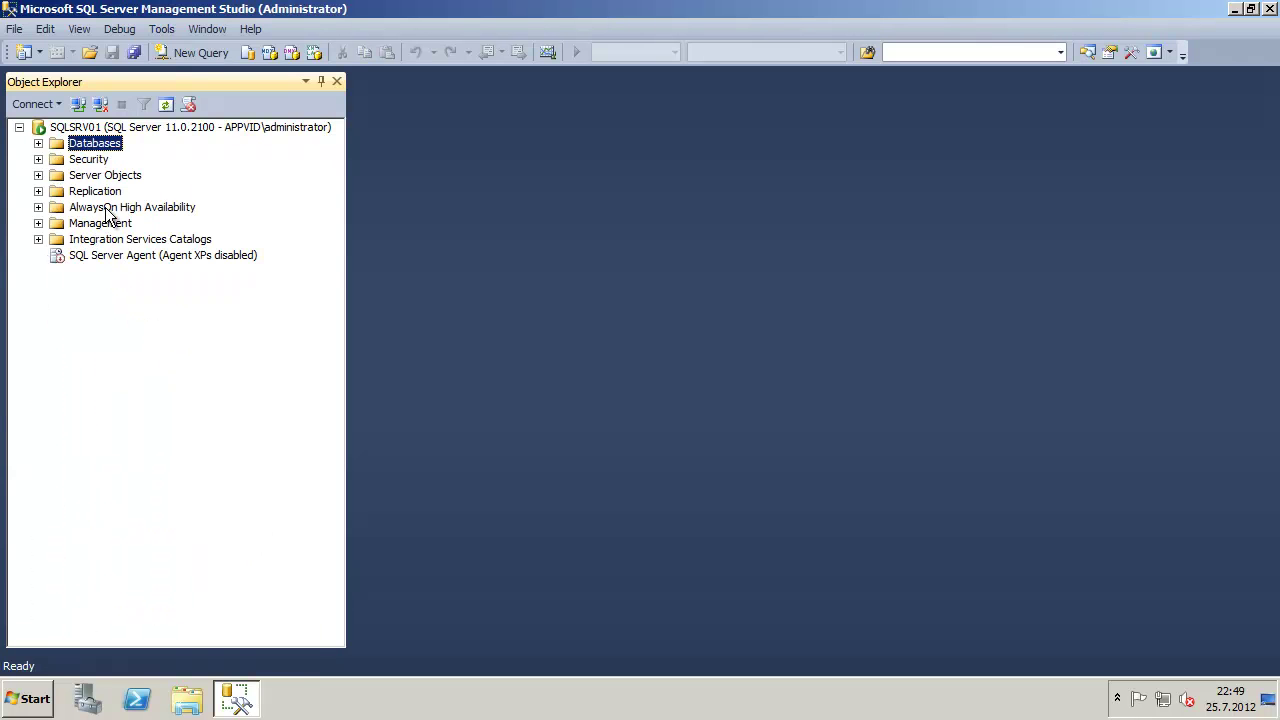
left_click(1270, 8)
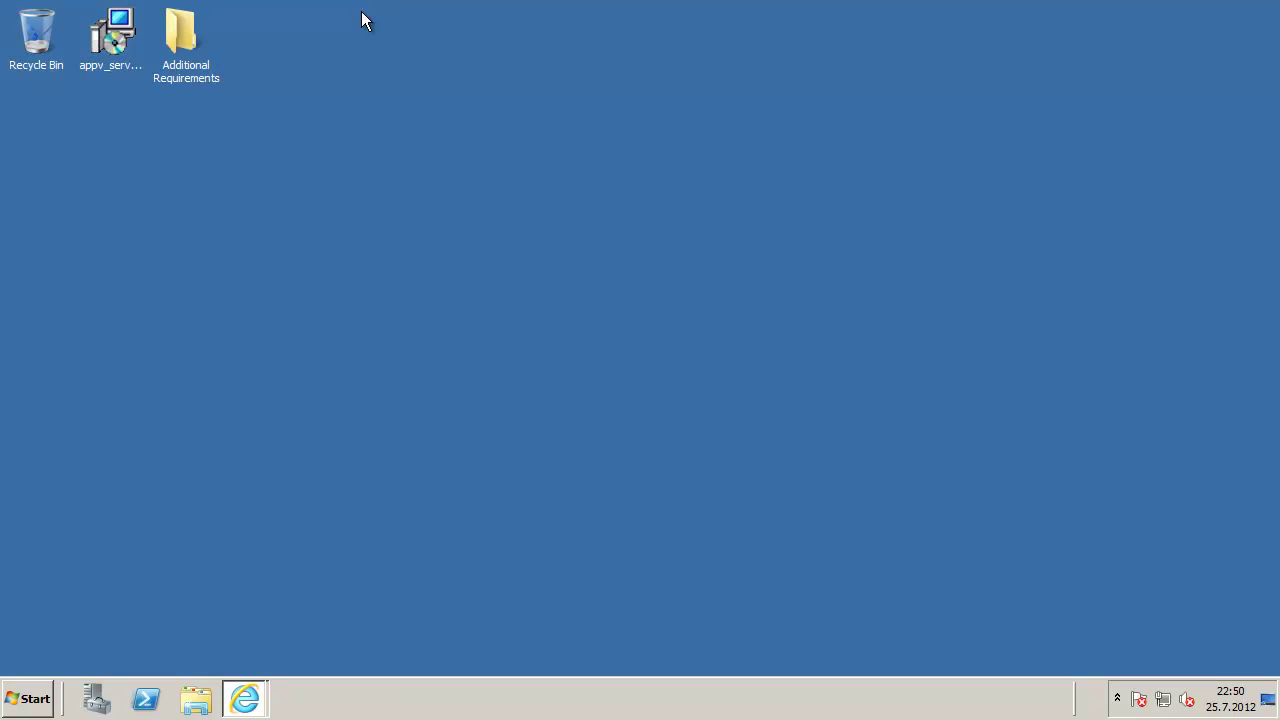
left_click(195, 40)
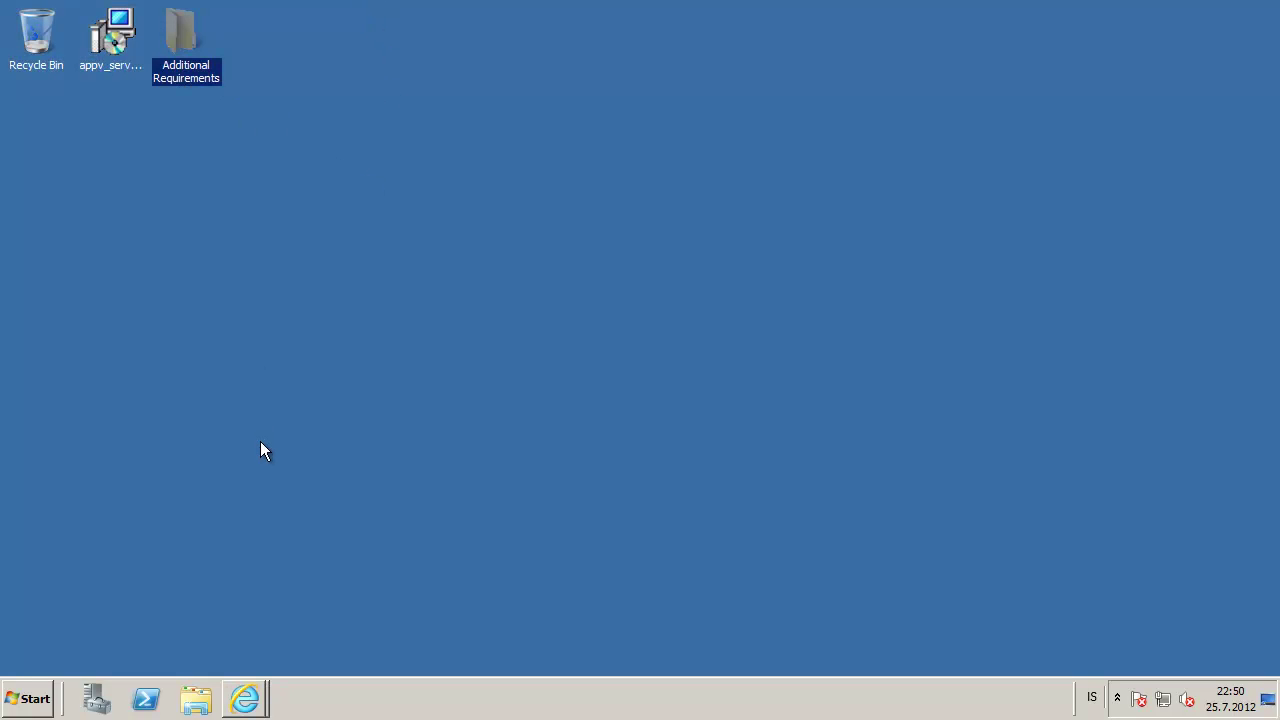
left_click(245, 698)
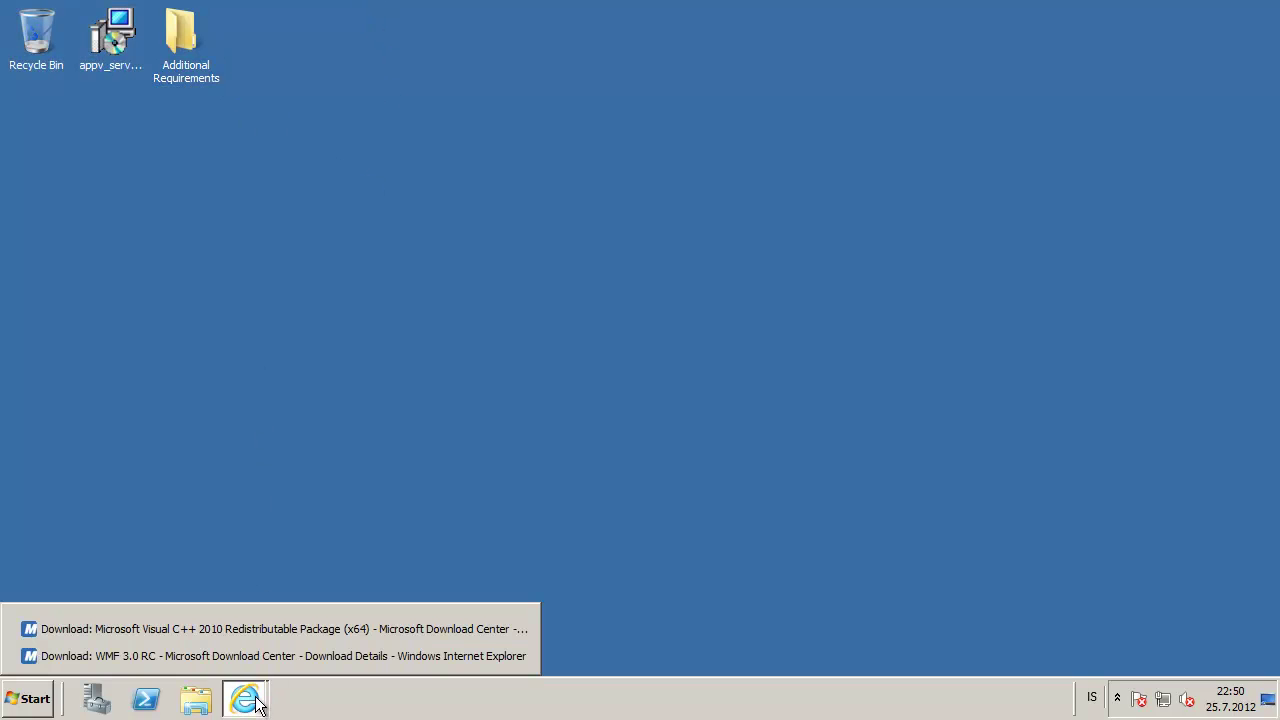
left_click(243, 624)
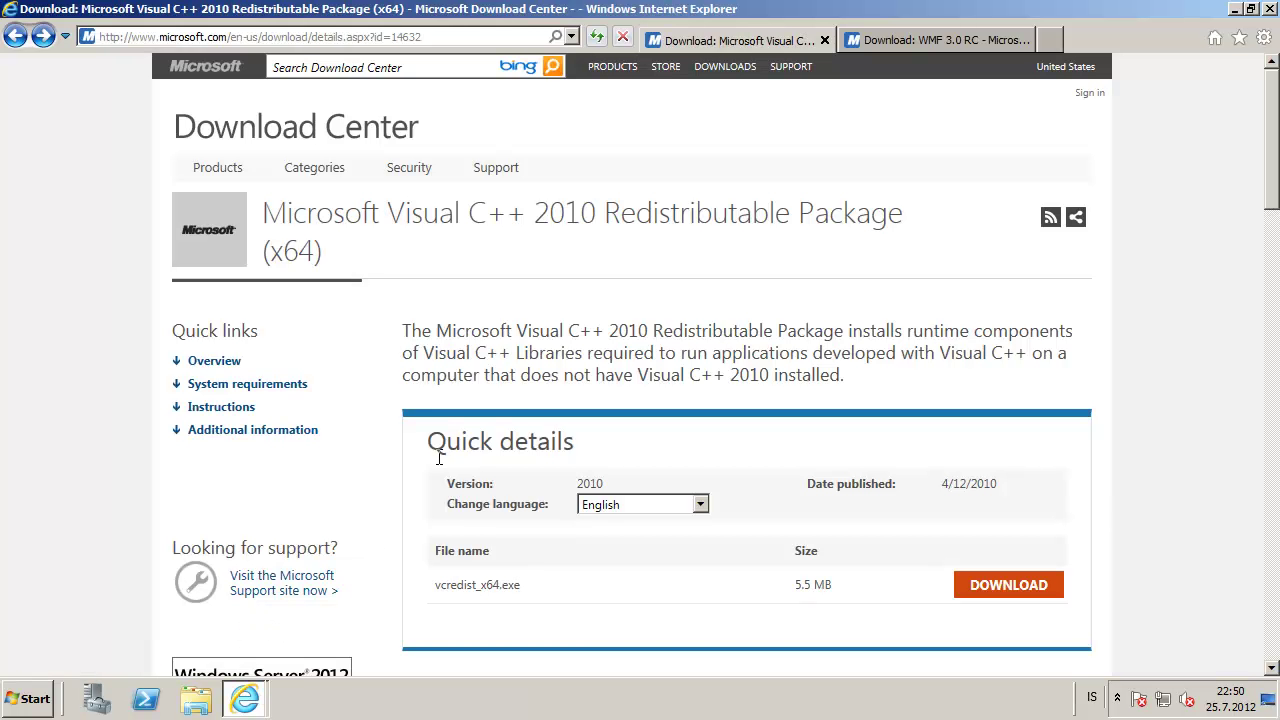
left_click_drag(265, 213, 444, 238)
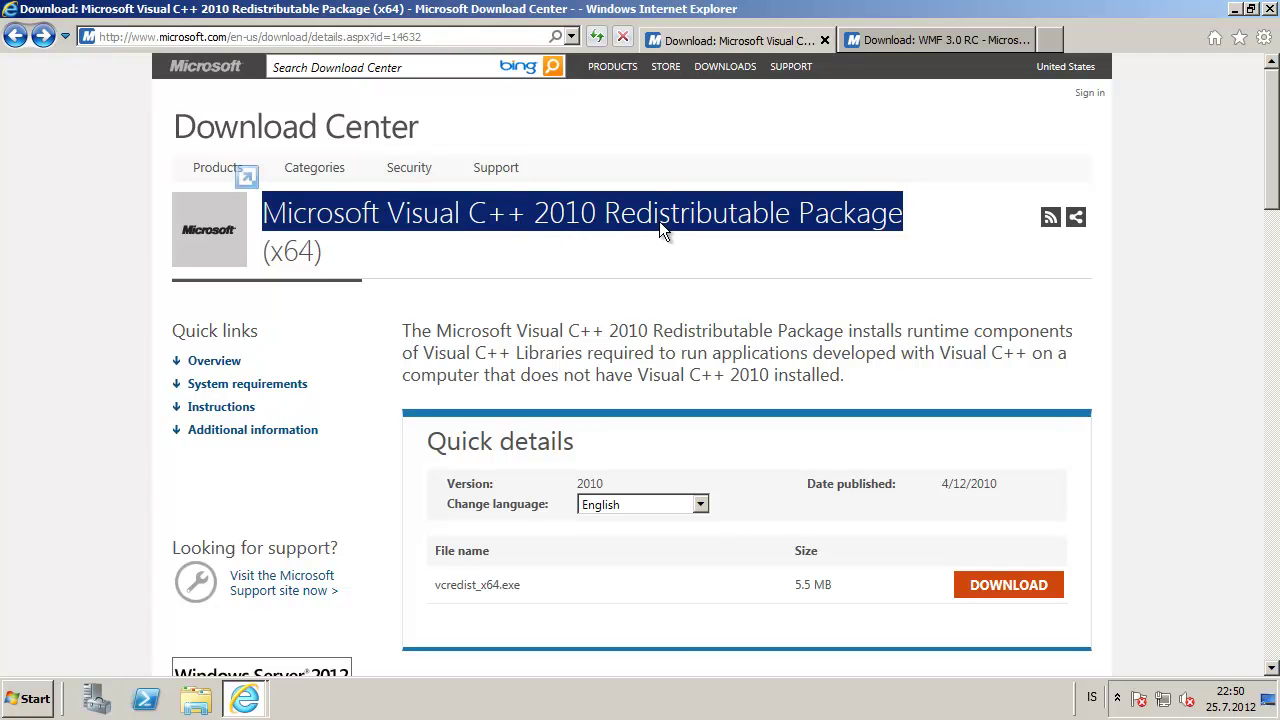
left_click_drag(588, 420, 312, 252)
left_click(662, 372)
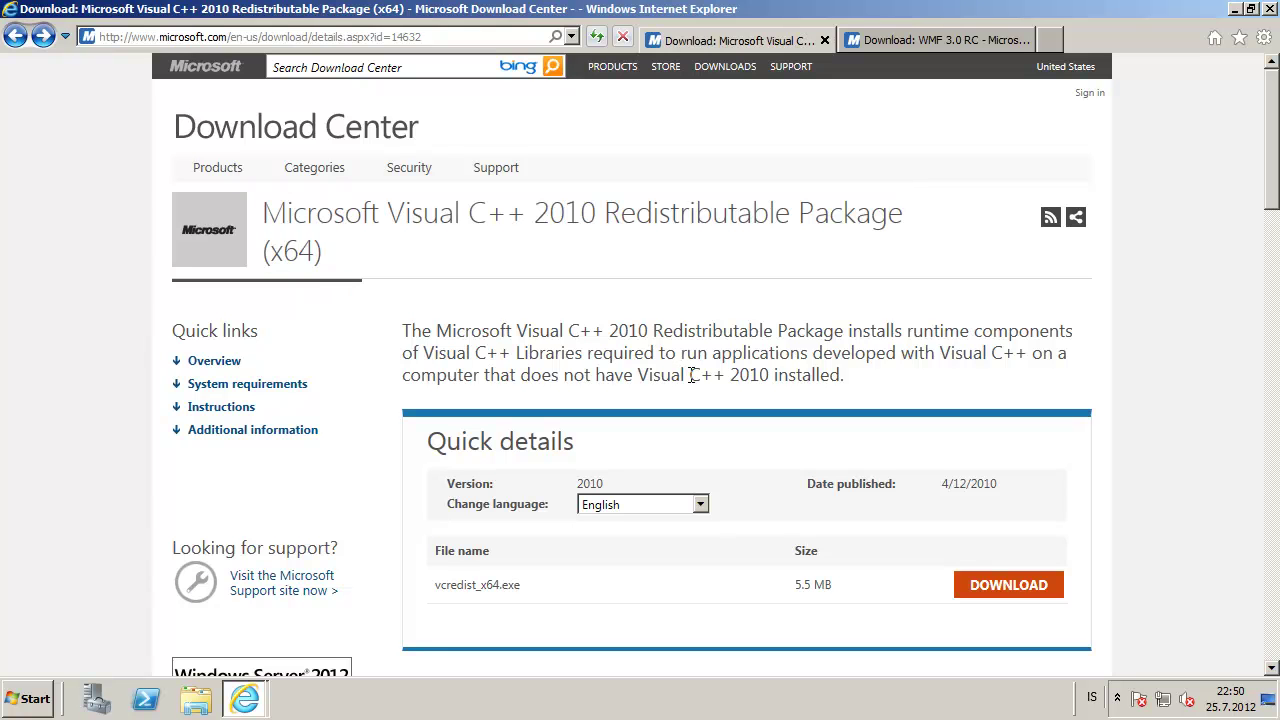
left_click(946, 41)
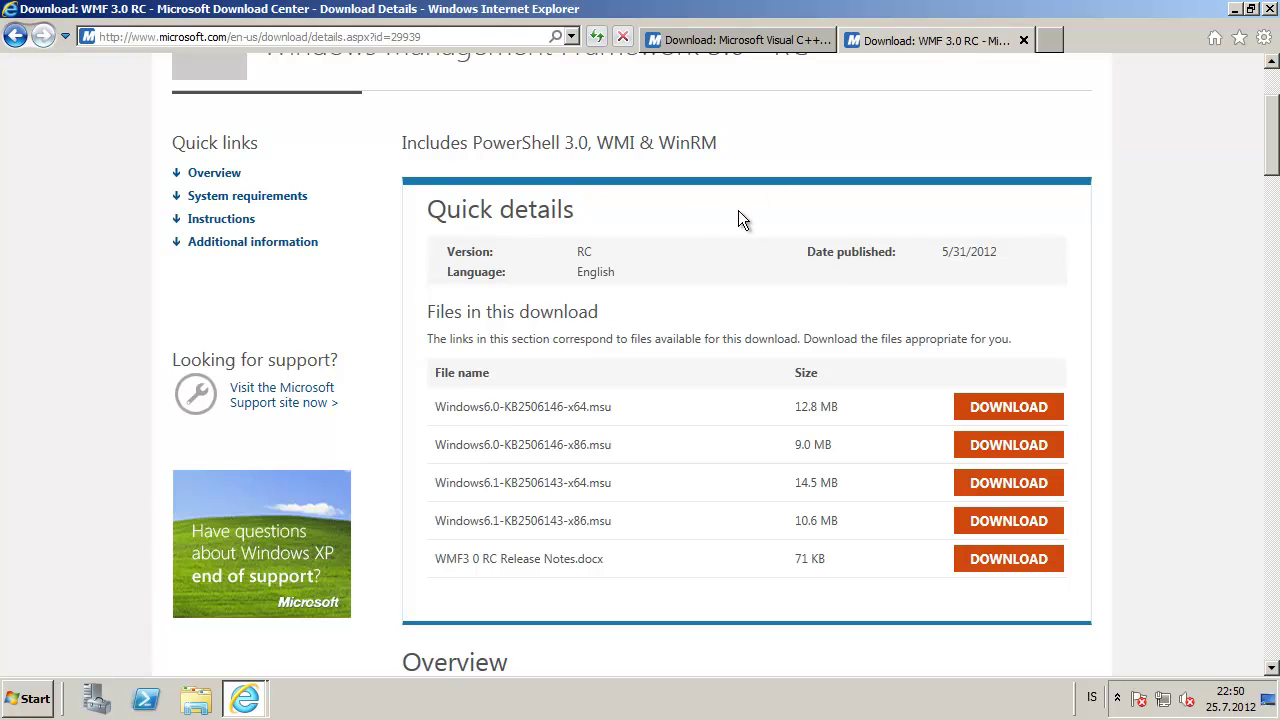
scroll(552, 163, "up", 2)
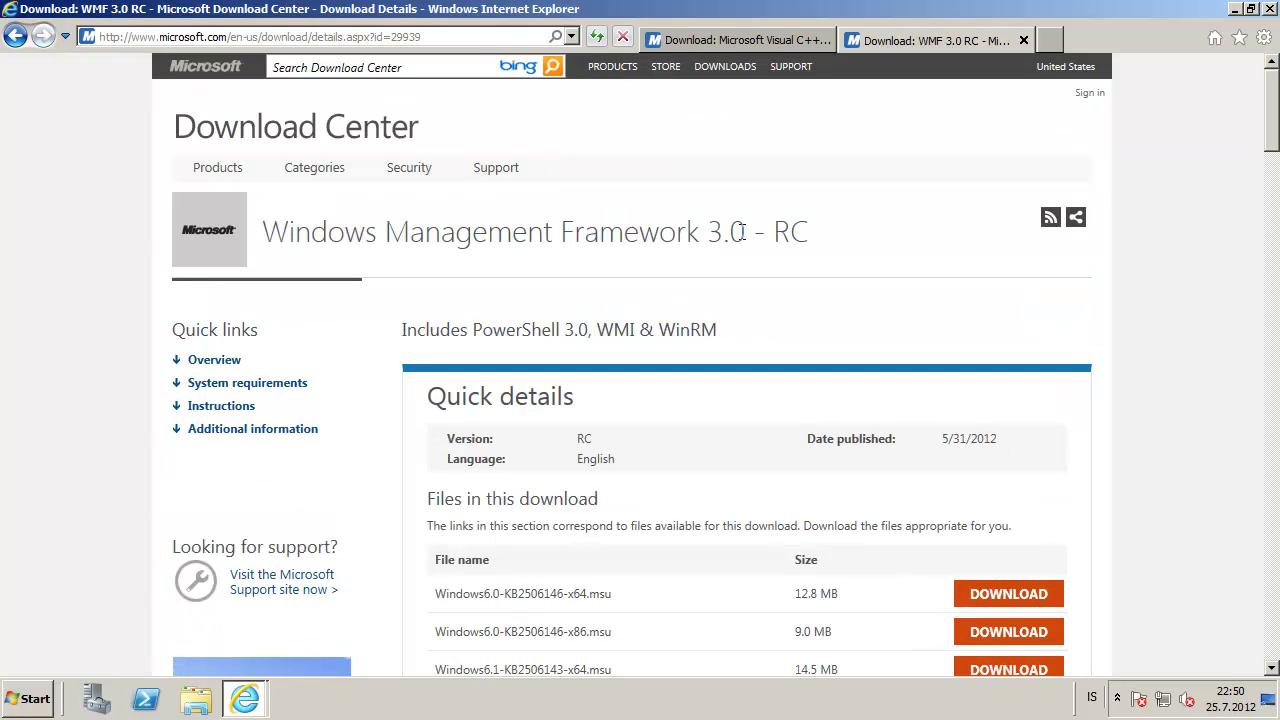
scroll(743, 240, "down", 1)
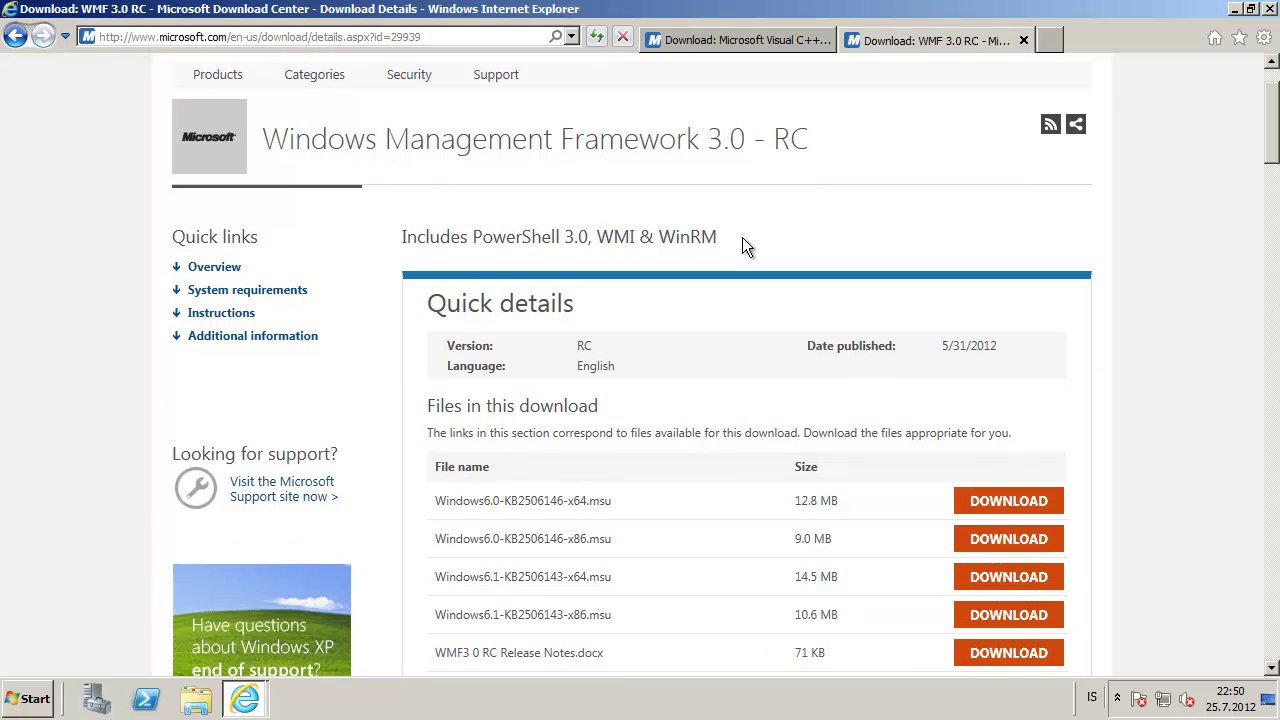
double_click(790, 140)
left_click(629, 247)
scroll(628, 250, "down", 2)
scroll(629, 250, "up", 1)
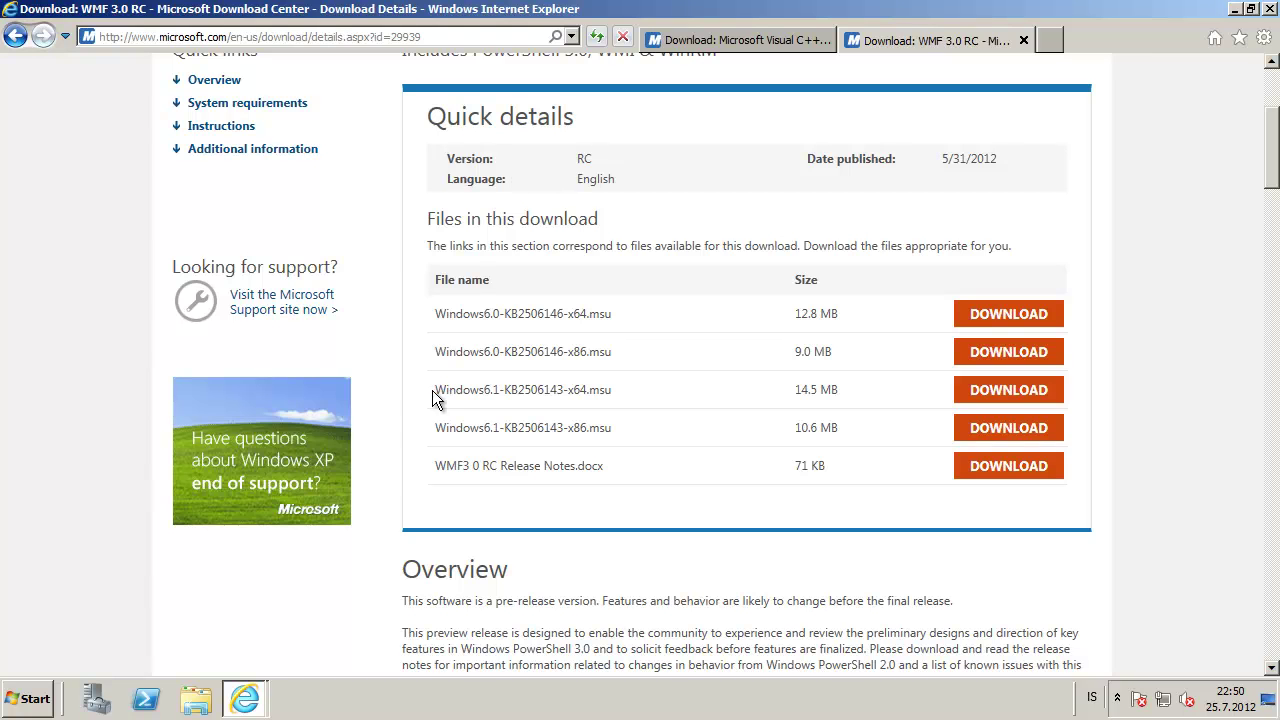
left_click_drag(436, 390, 658, 390)
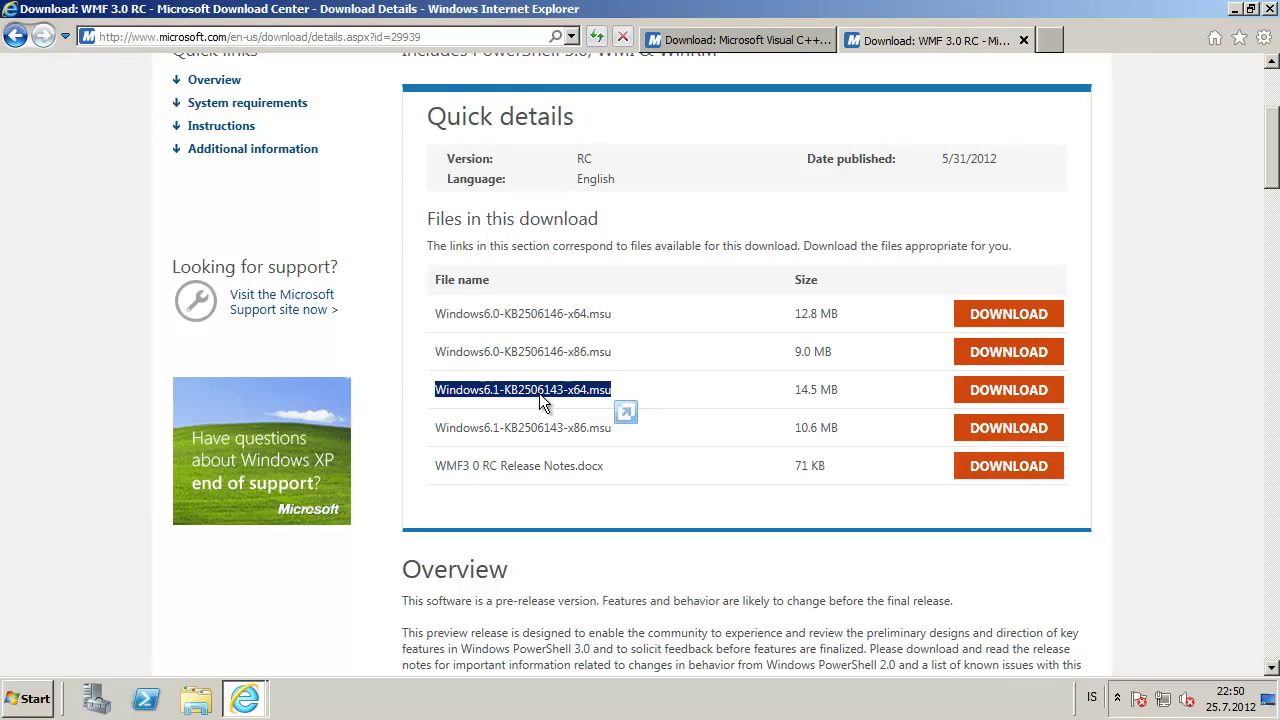
left_click_drag(564, 393, 569, 428)
left_click(1236, 9)
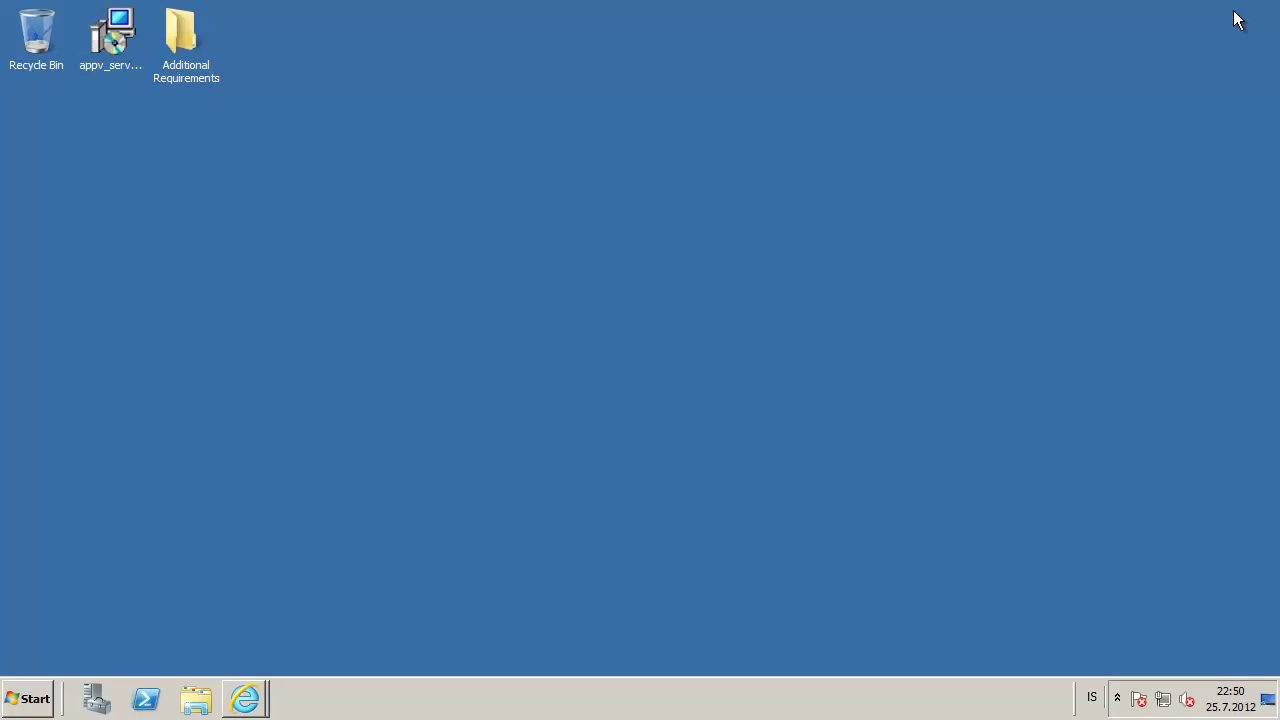
Open the Additional Requirements folder and run the vcredist_x64 installer
double_click(176, 32)
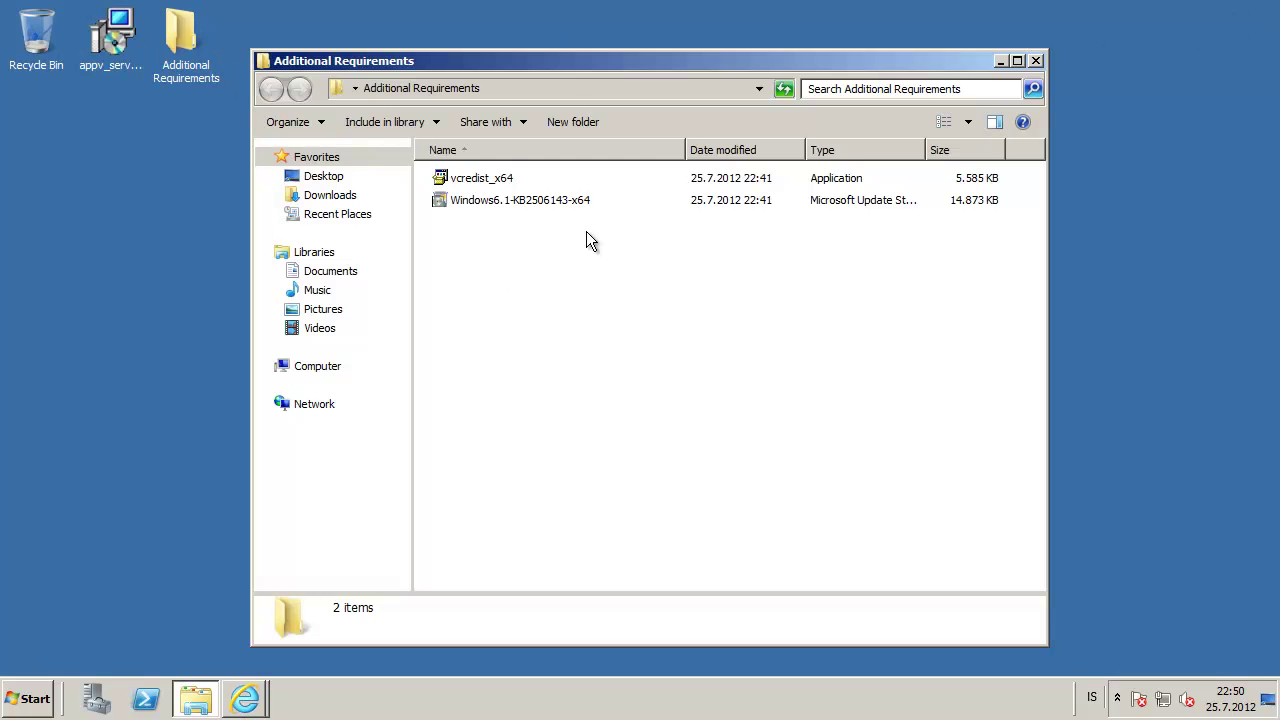
left_click(487, 180)
double_click(480, 180)
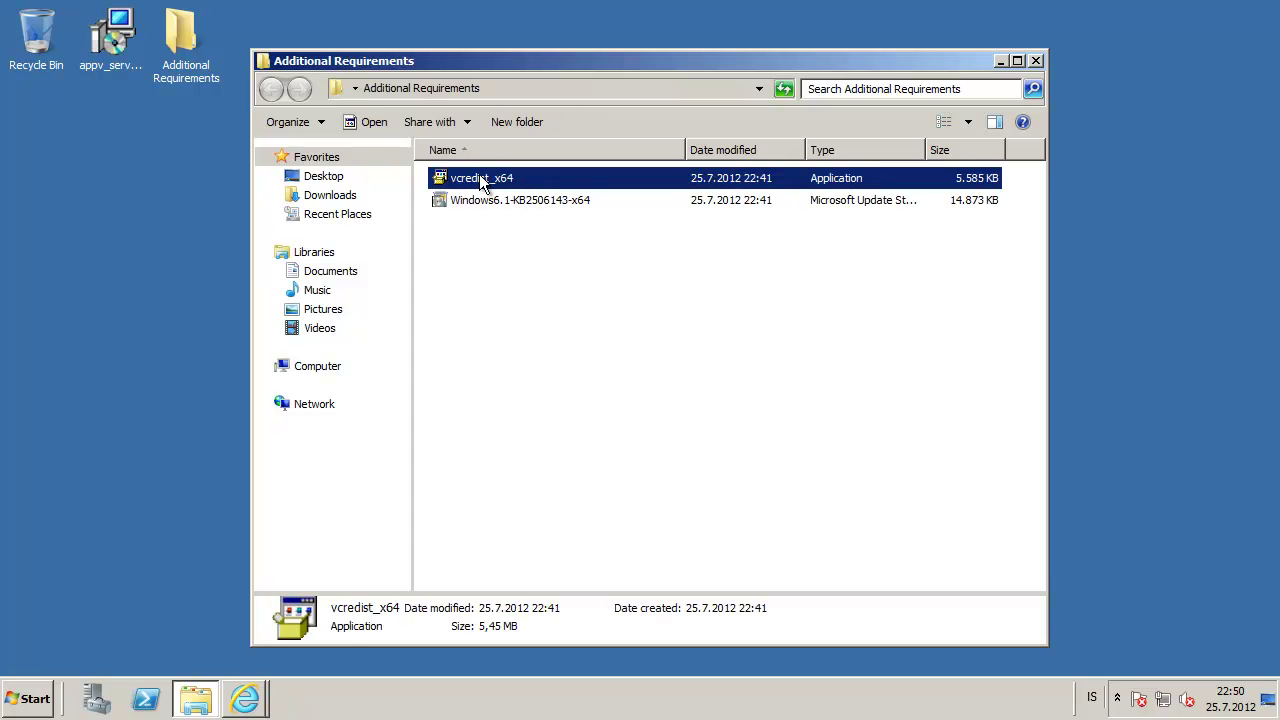
left_click(674, 363)
left_click(262, 697)
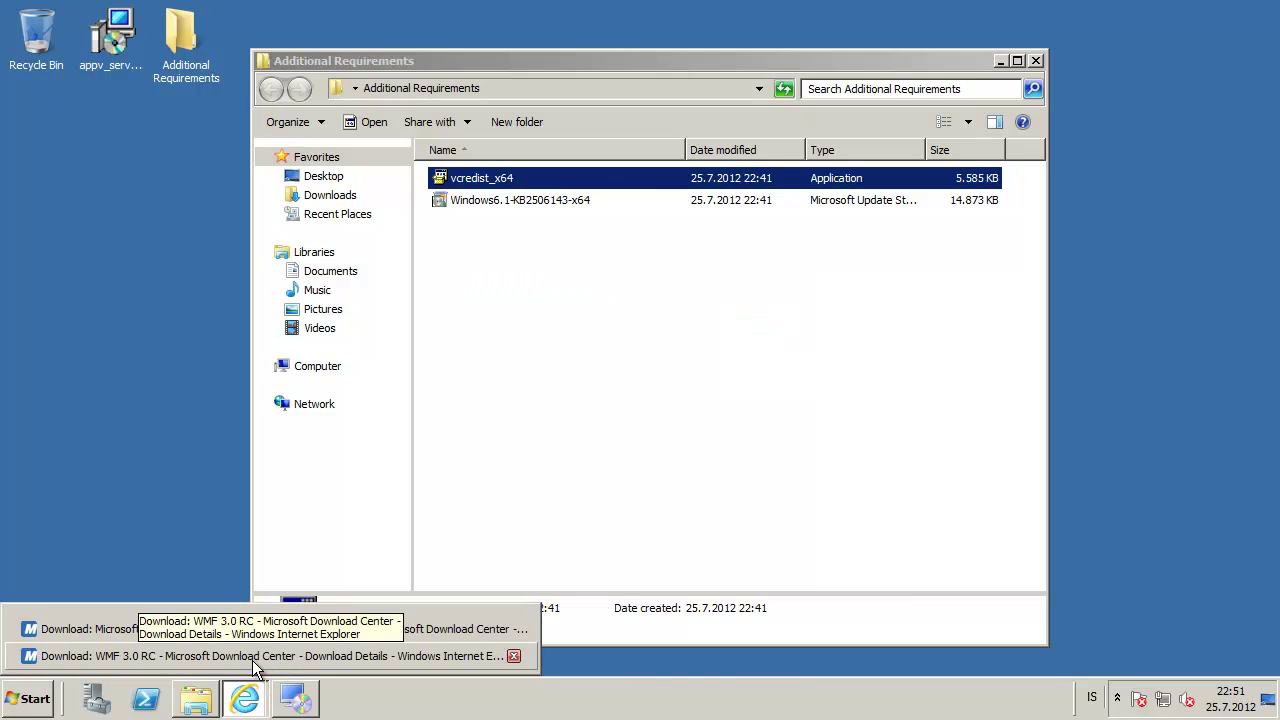
left_click(604, 340)
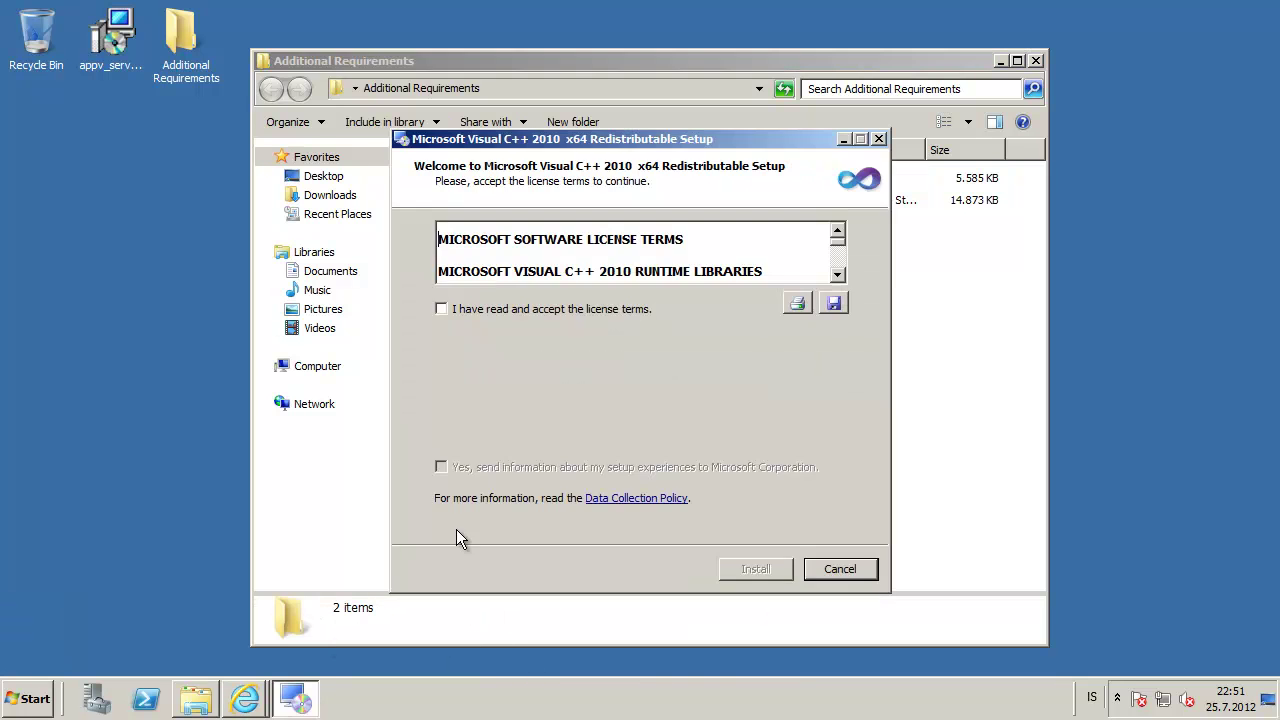
Accept the Visual C++ 2010 x64 license, install it, and close the finished setup
left_click(584, 323)
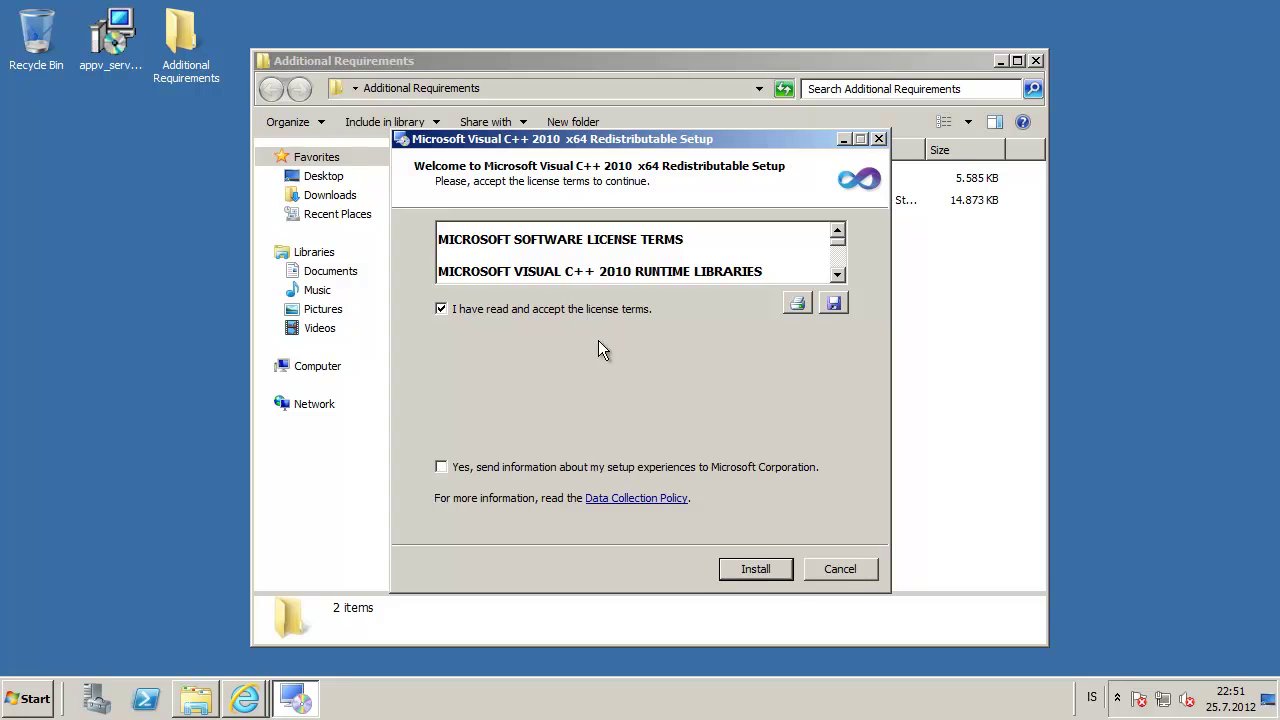
left_click(758, 570)
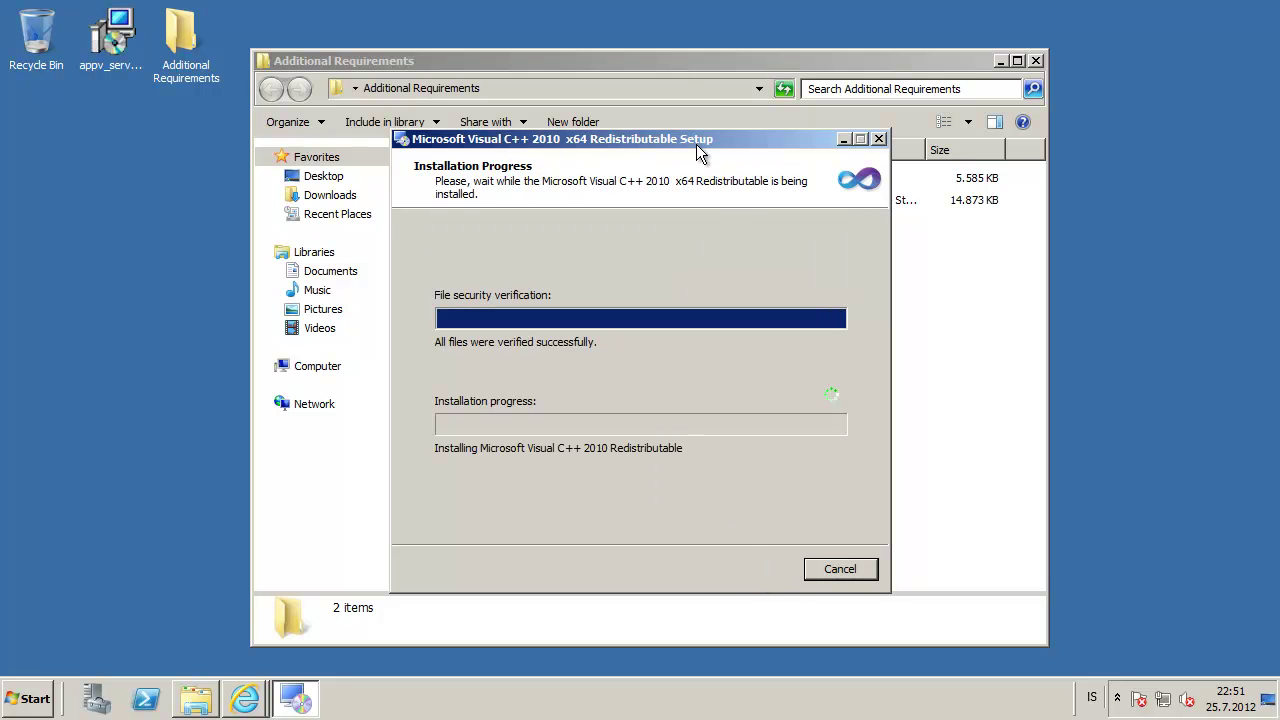
left_click_drag(698, 152, 352, 185)
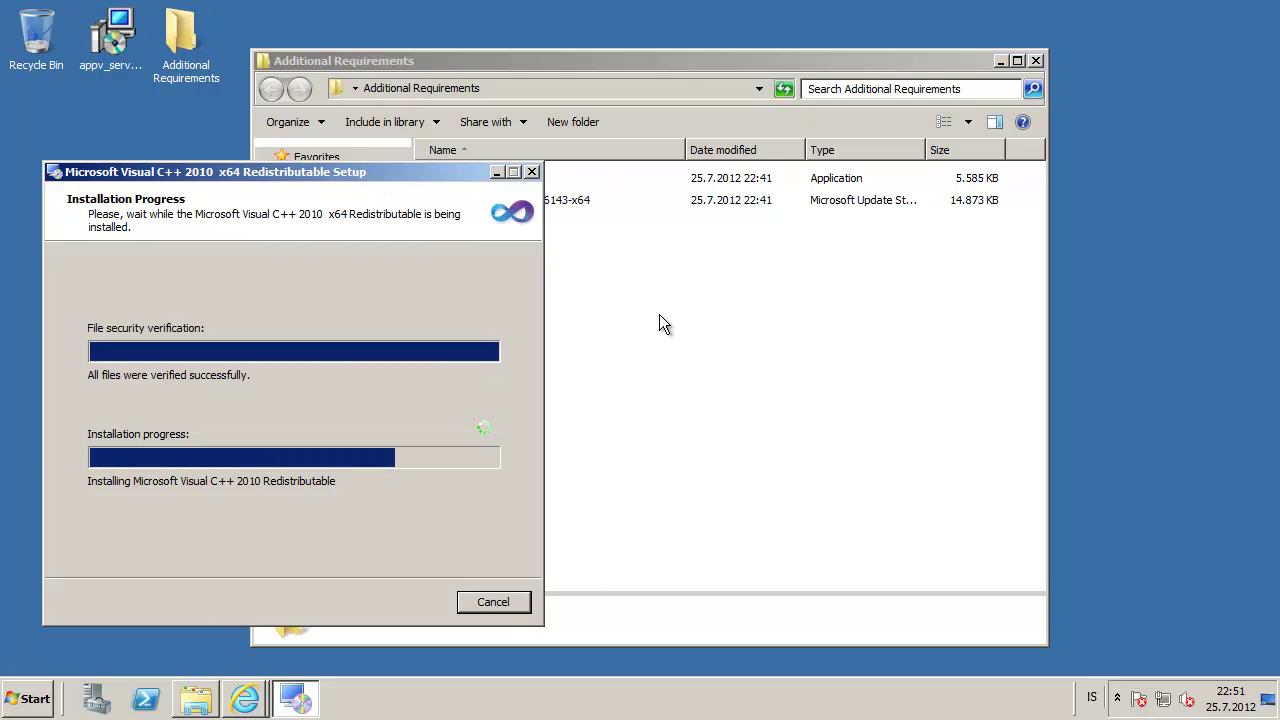
left_click(659, 315)
left_click_drag(558, 82, 745, 65)
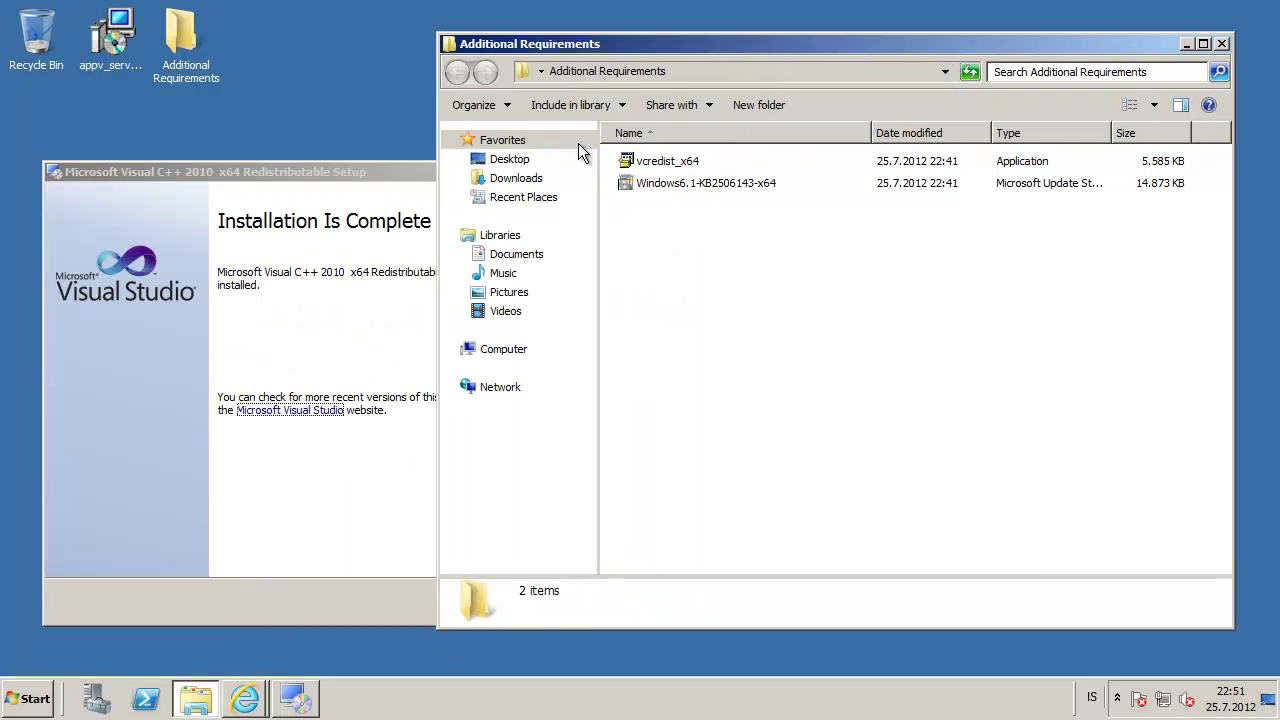
left_click(252, 504)
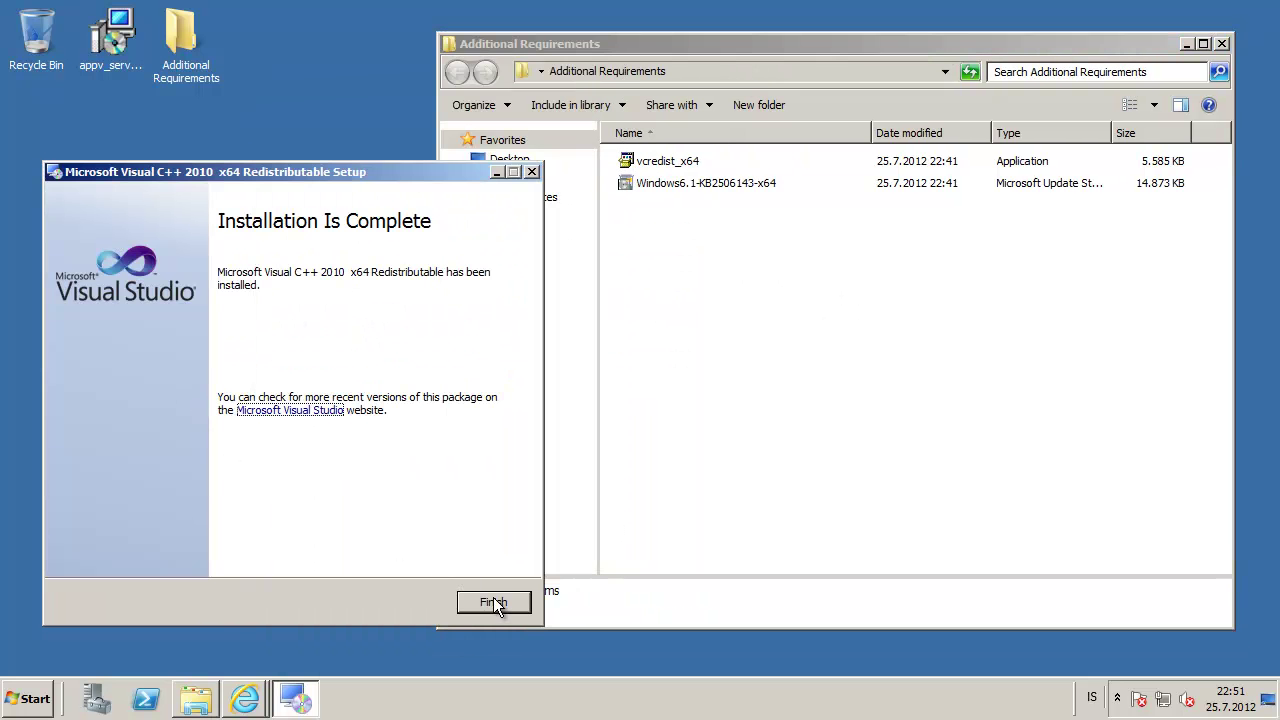
left_click(497, 603)
left_click(727, 188)
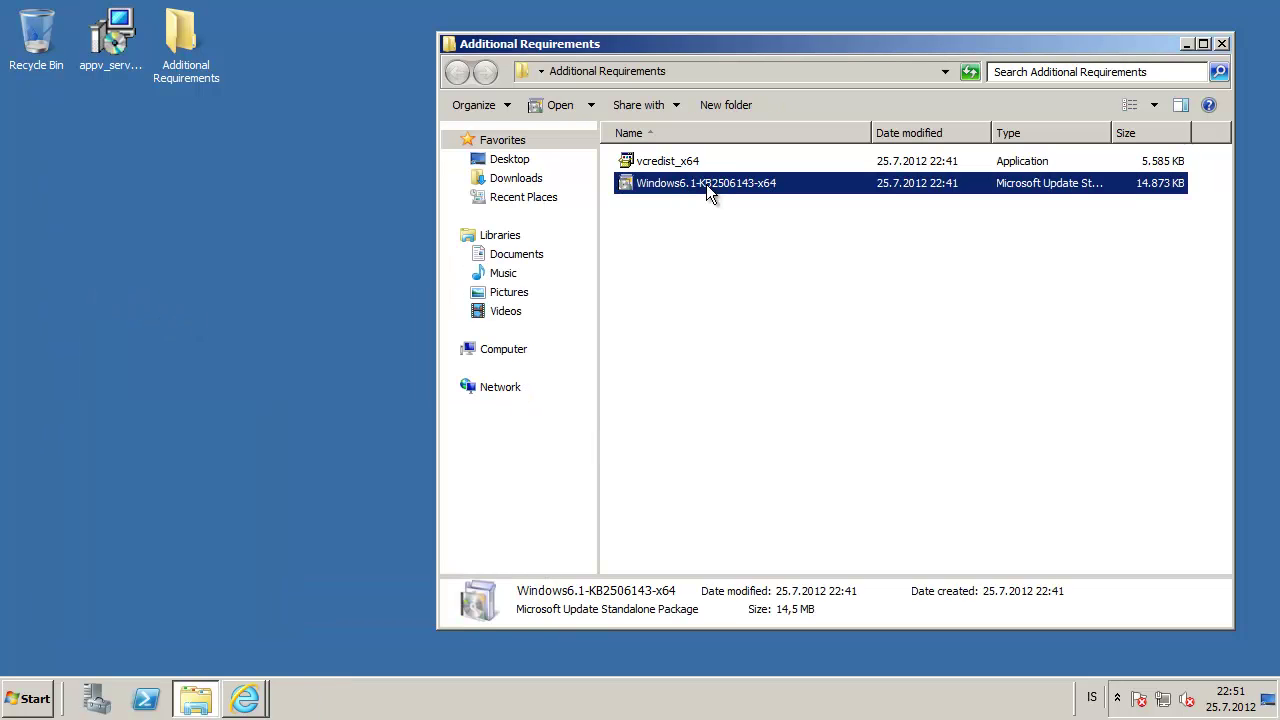
Run Windows6.1-KB2506143-x64, confirm installing the update, and accept its license terms
double_click(706, 184)
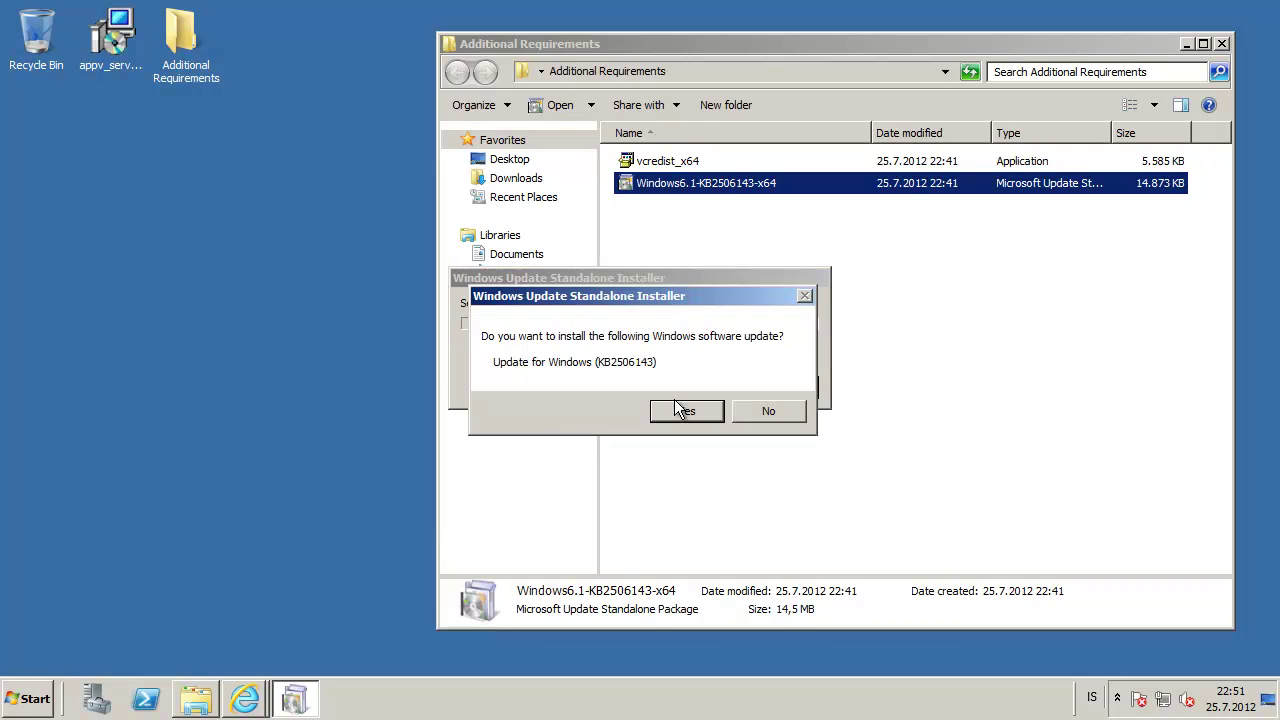
left_click(683, 408)
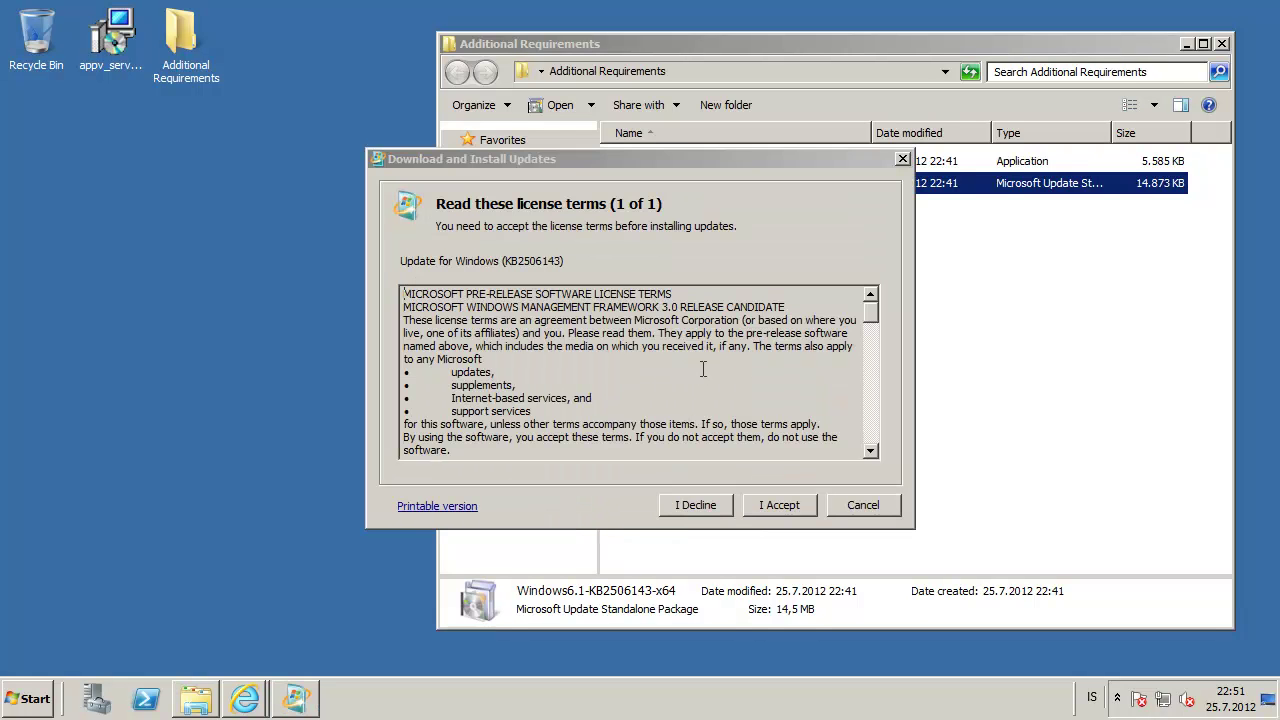
left_click(780, 503)
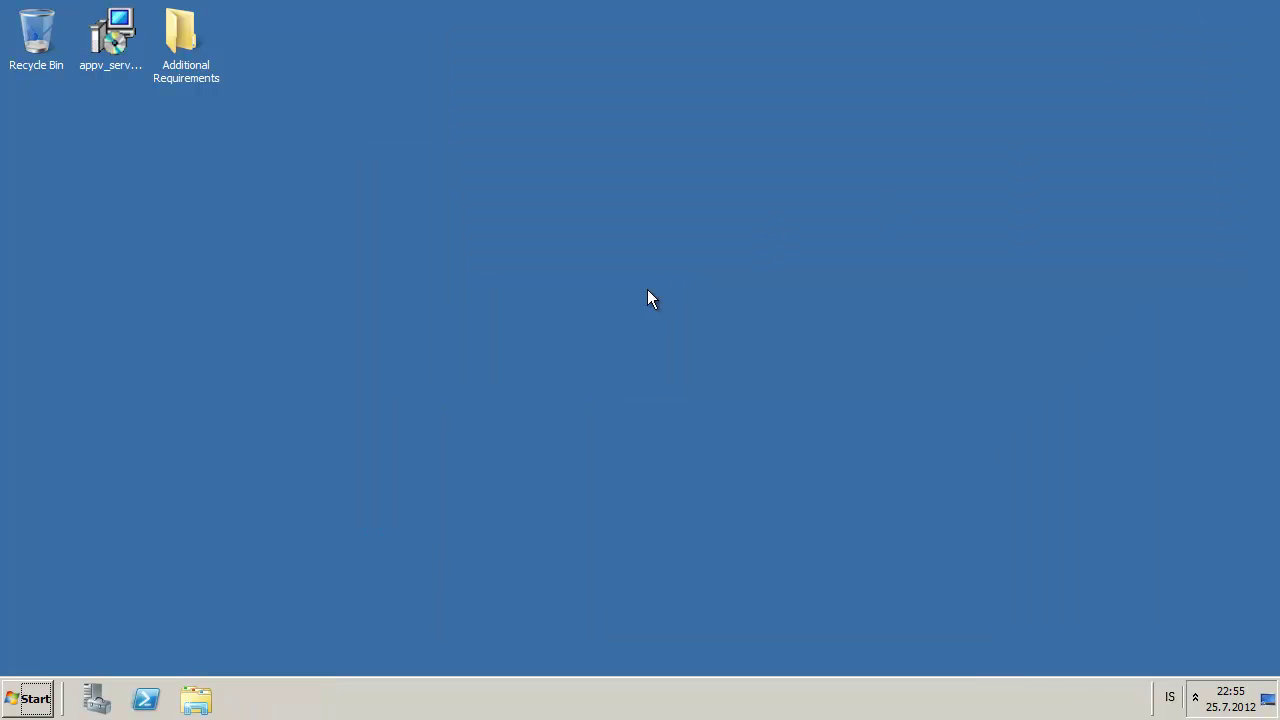
Relaunch appv_server_setup as administrator and accept the license terms again
left_click(108, 34)
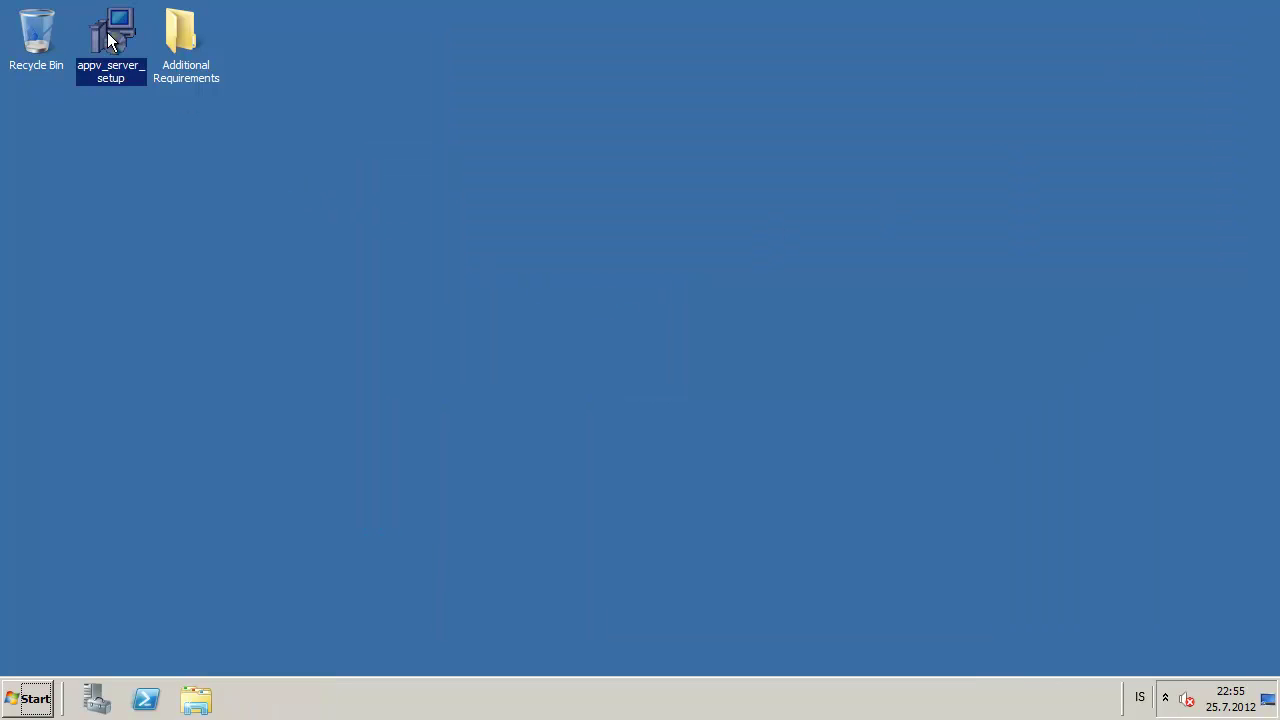
left_click(182, 47)
left_click(118, 38)
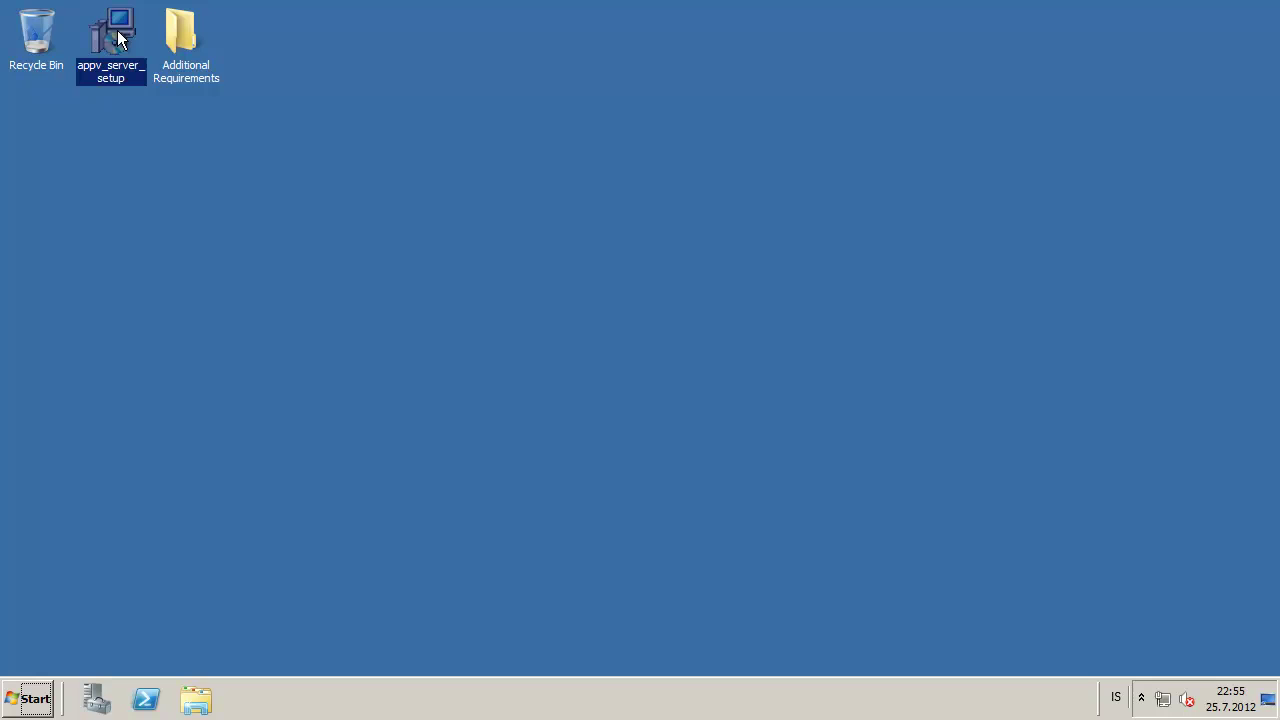
right_click(117, 32)
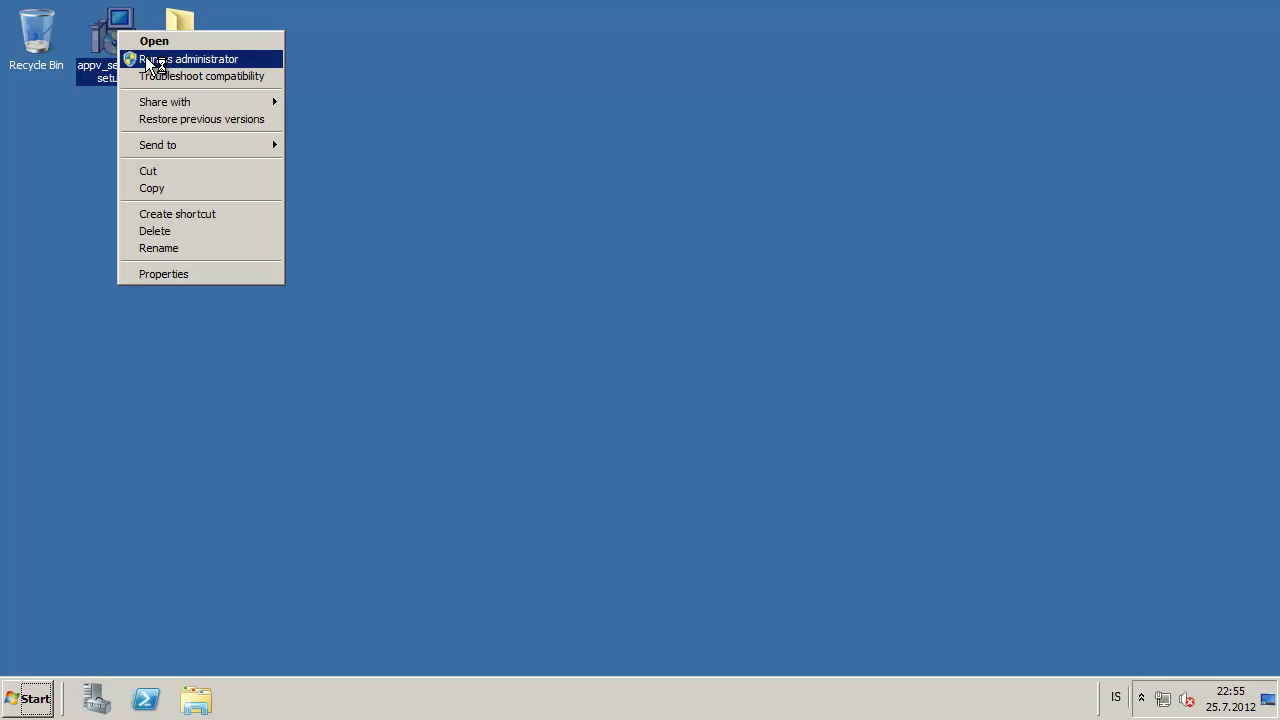
left_click(246, 60)
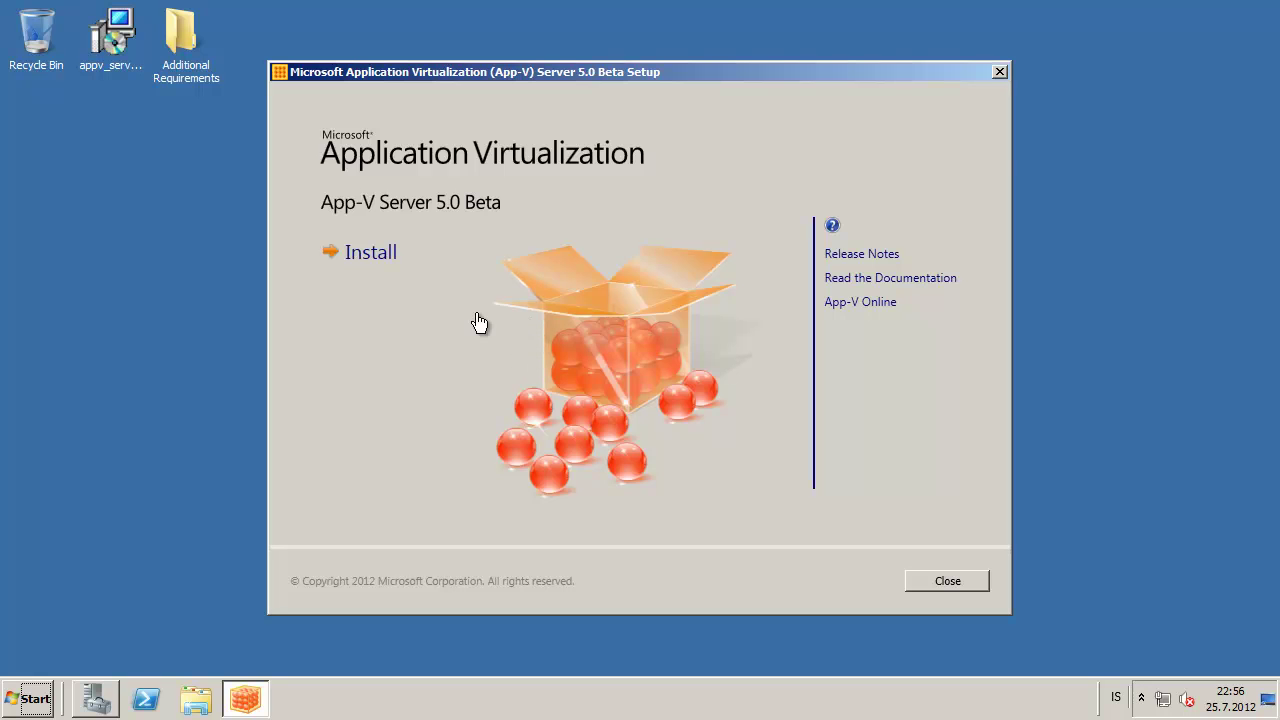
left_click(355, 485)
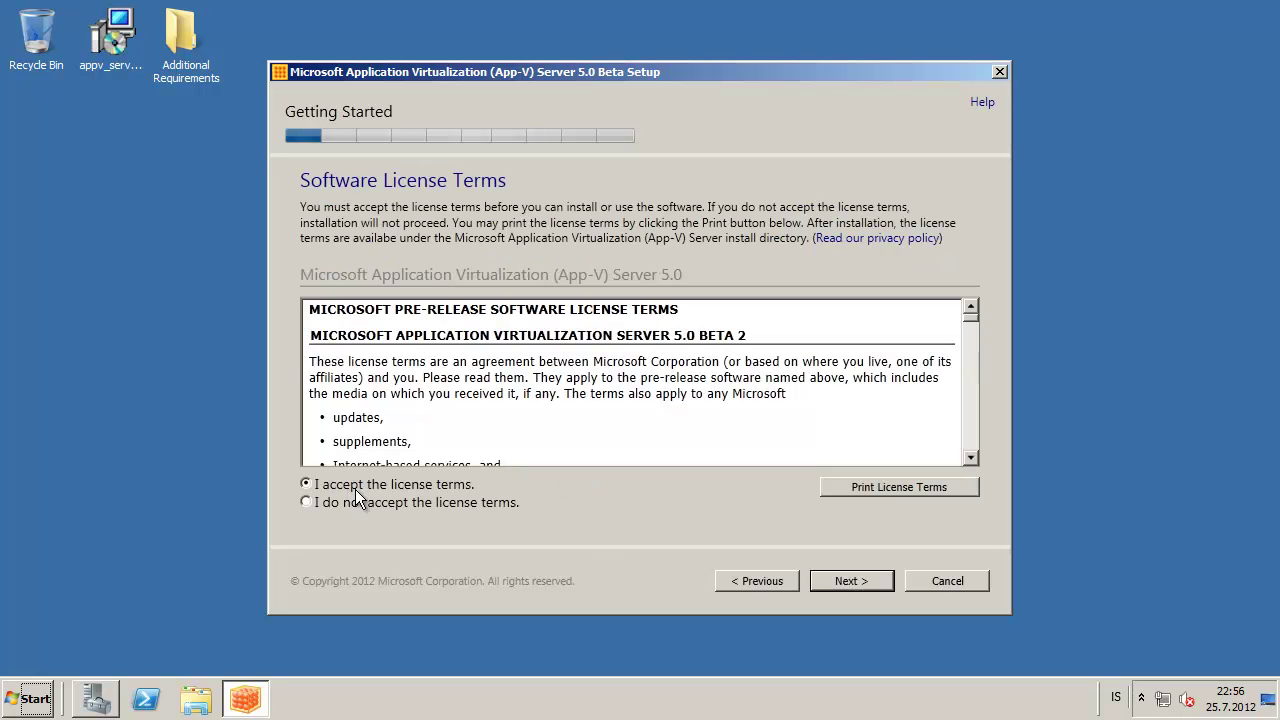
left_click(845, 581)
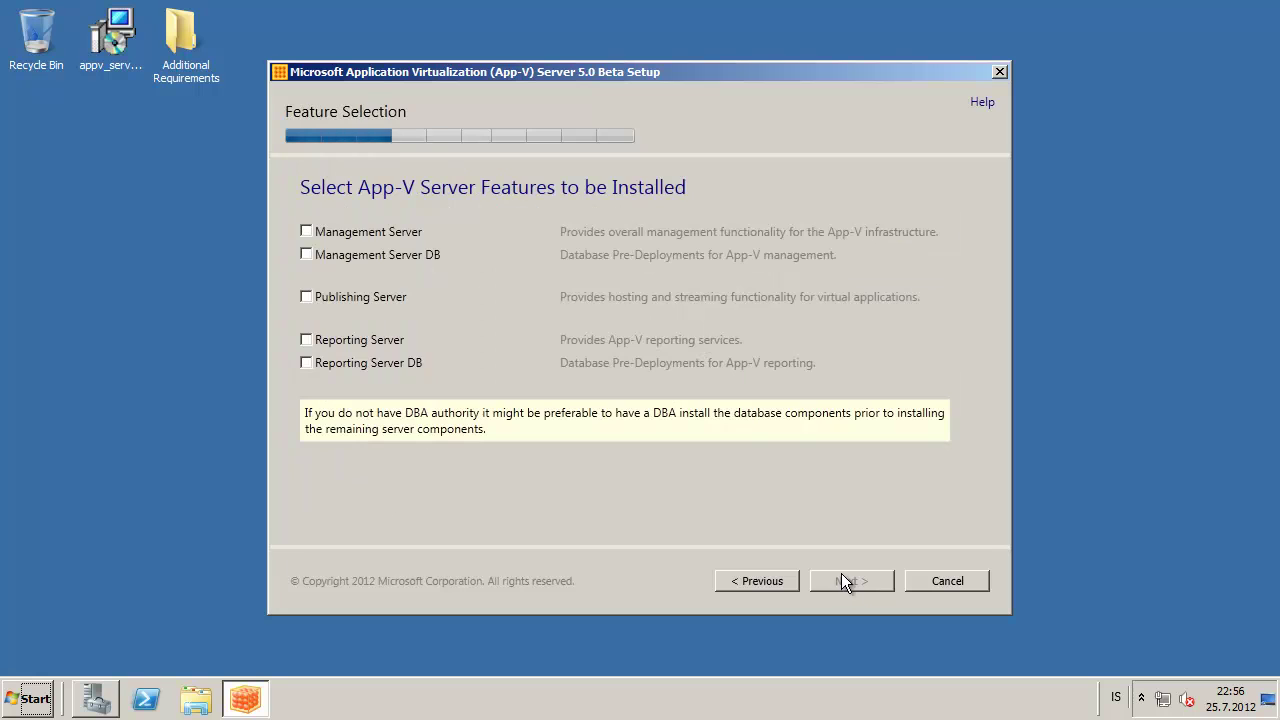
Select the Management Server and Publishing Server features and continue to the installation location
left_click(307, 232)
left_click(306, 340)
left_click(855, 580)
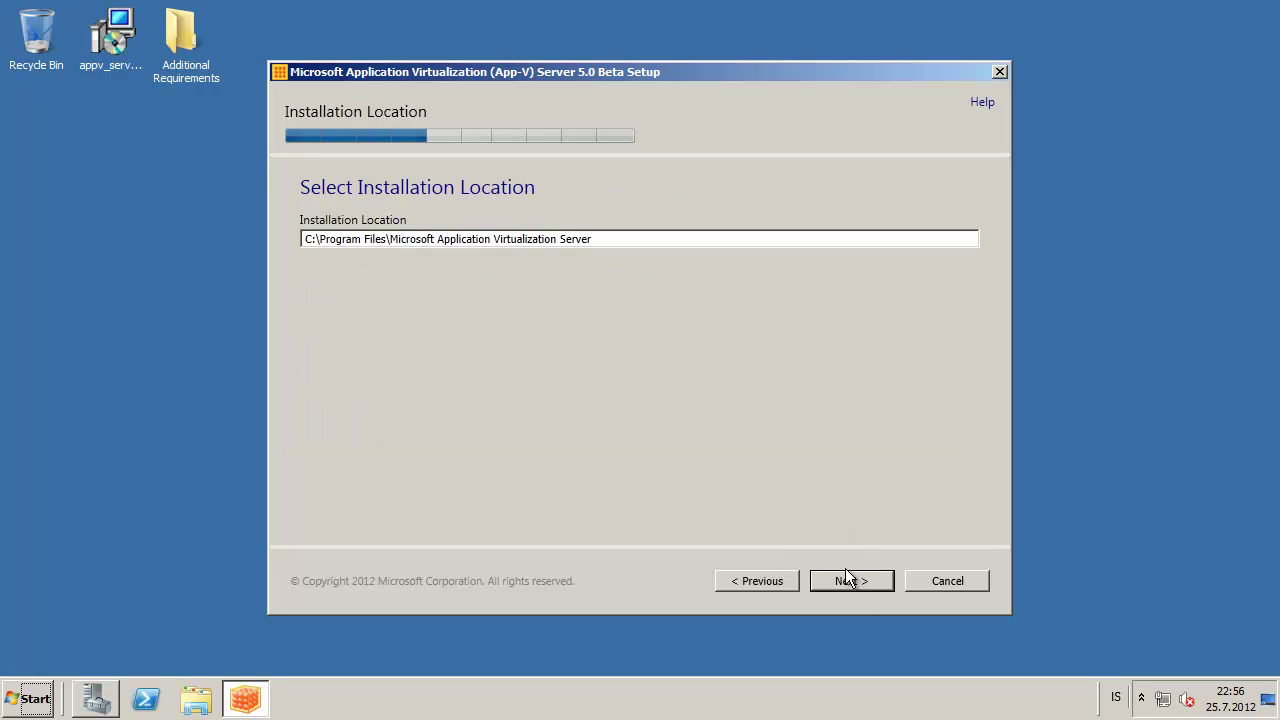
Keep the default install location and point the management database at remote SQL Server SQLSRV01.APPVID.LOCAL
left_click(844, 580)
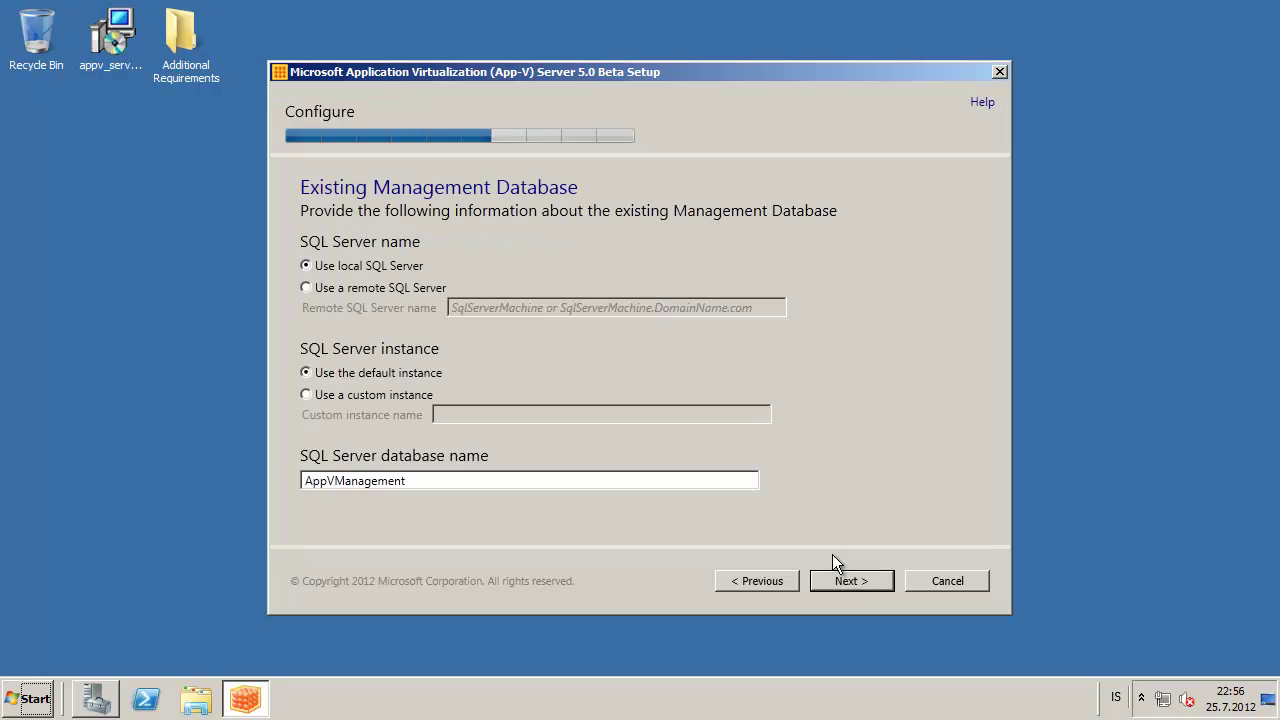
left_click(326, 290)
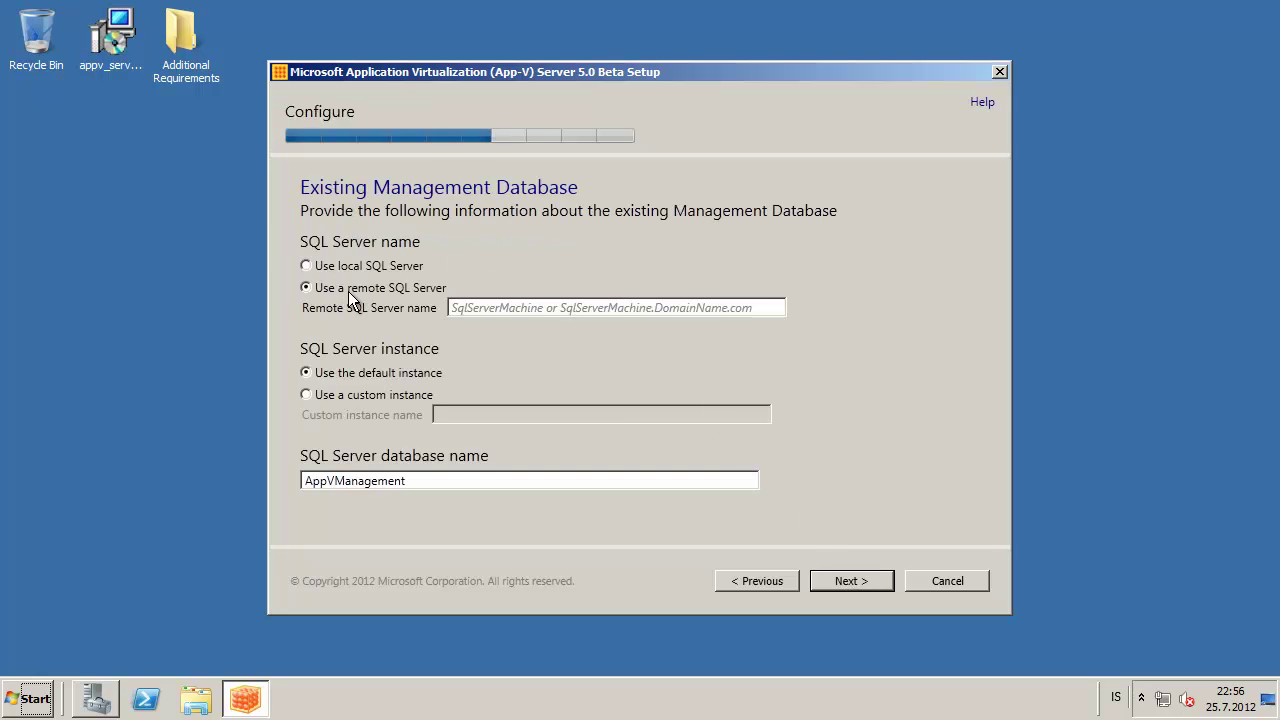
left_click(521, 309)
type("SQLSR")
type("V01")
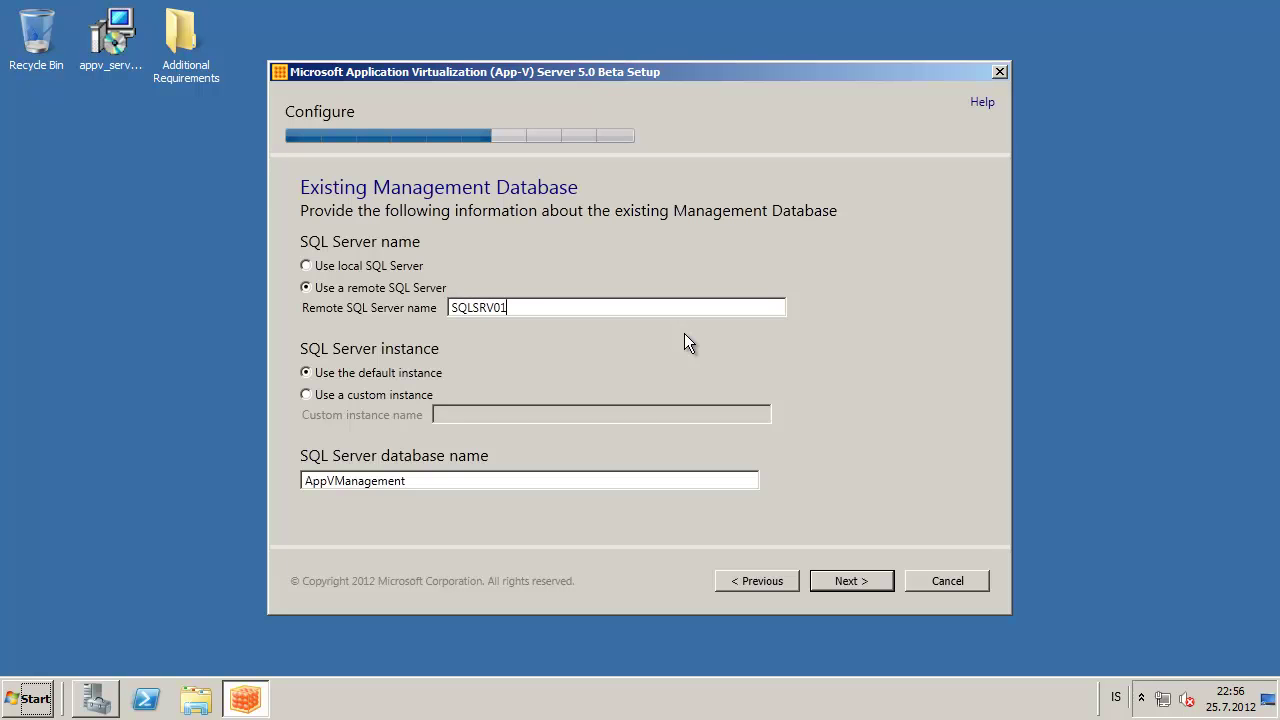
type(".APPVID.LOCAL")
Accept the management database settings and set the reporting database to remote SQL Server SQLSRV01.APPVID.LOCAL
left_click(867, 583)
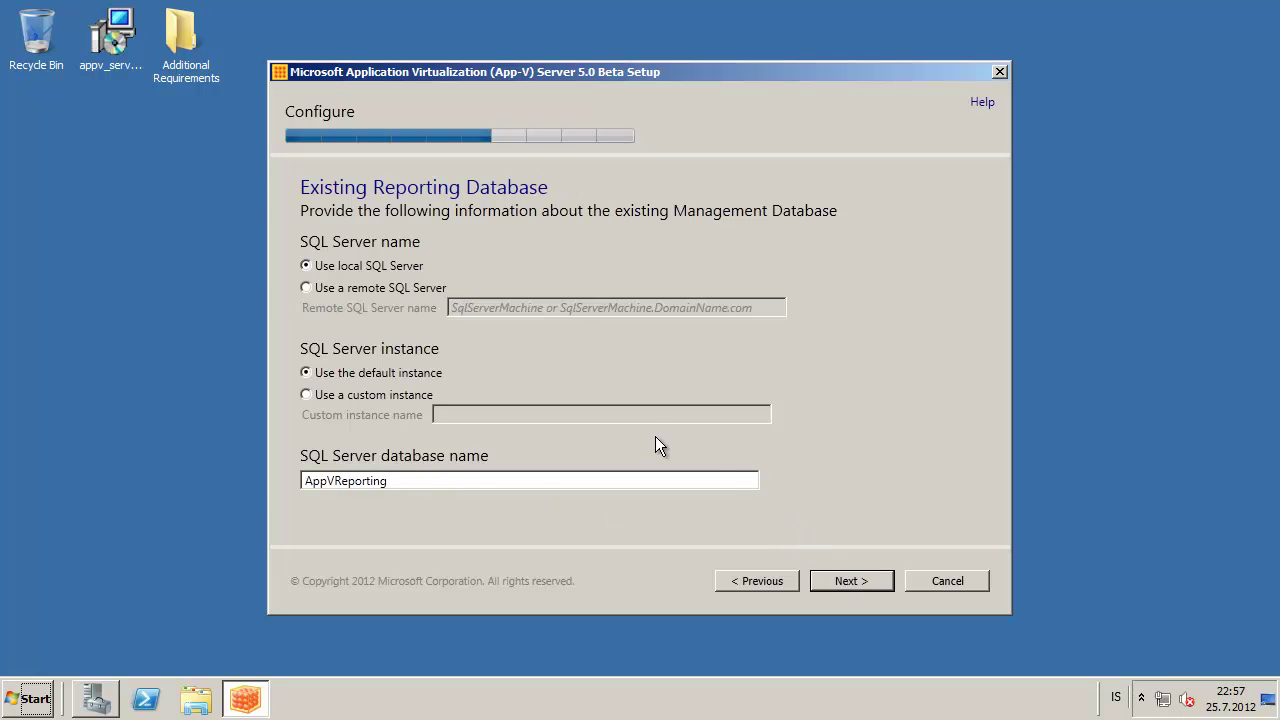
left_click(364, 288)
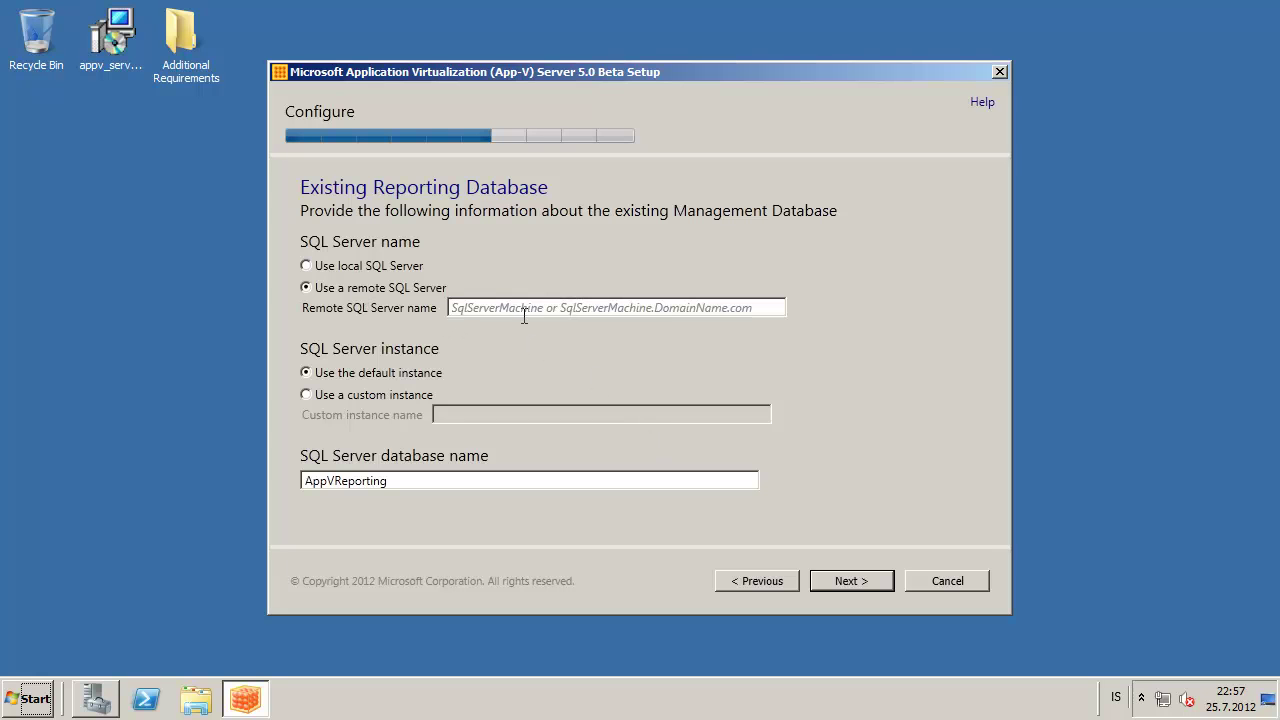
type("SQLS")
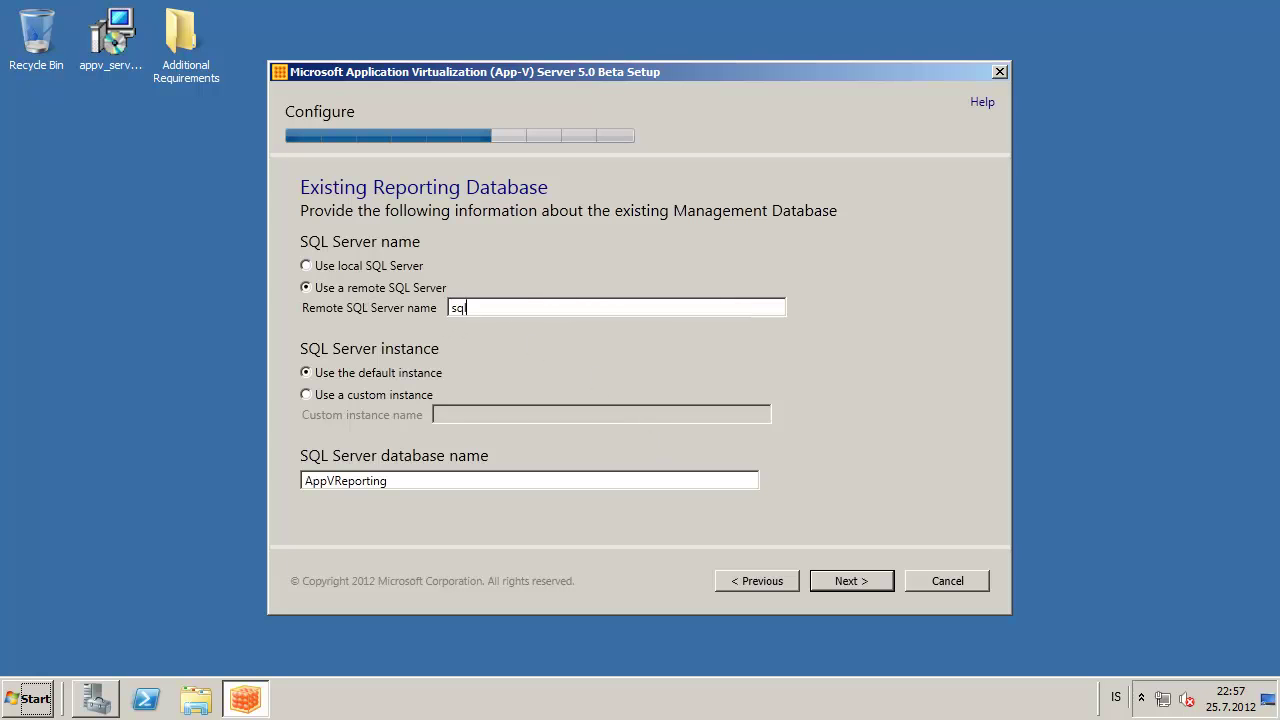
type("RV01.APPVID.LOCAL")
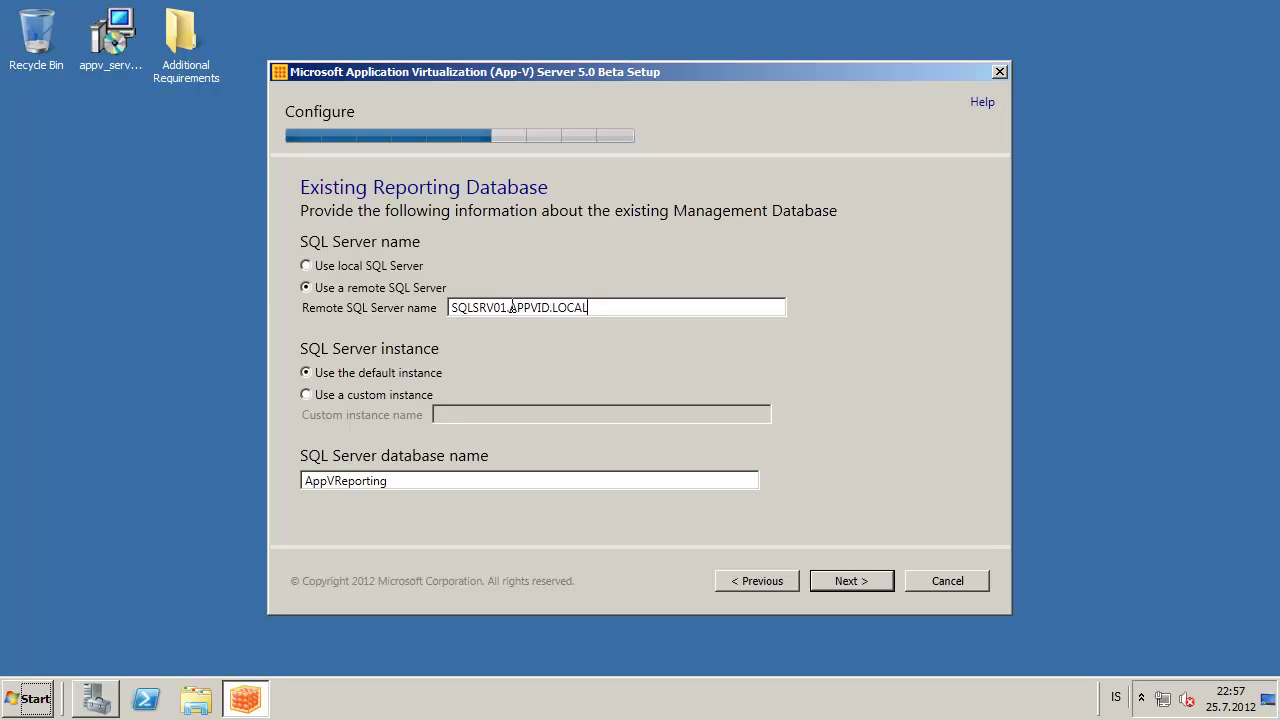
left_click_drag(508, 308, 591, 308)
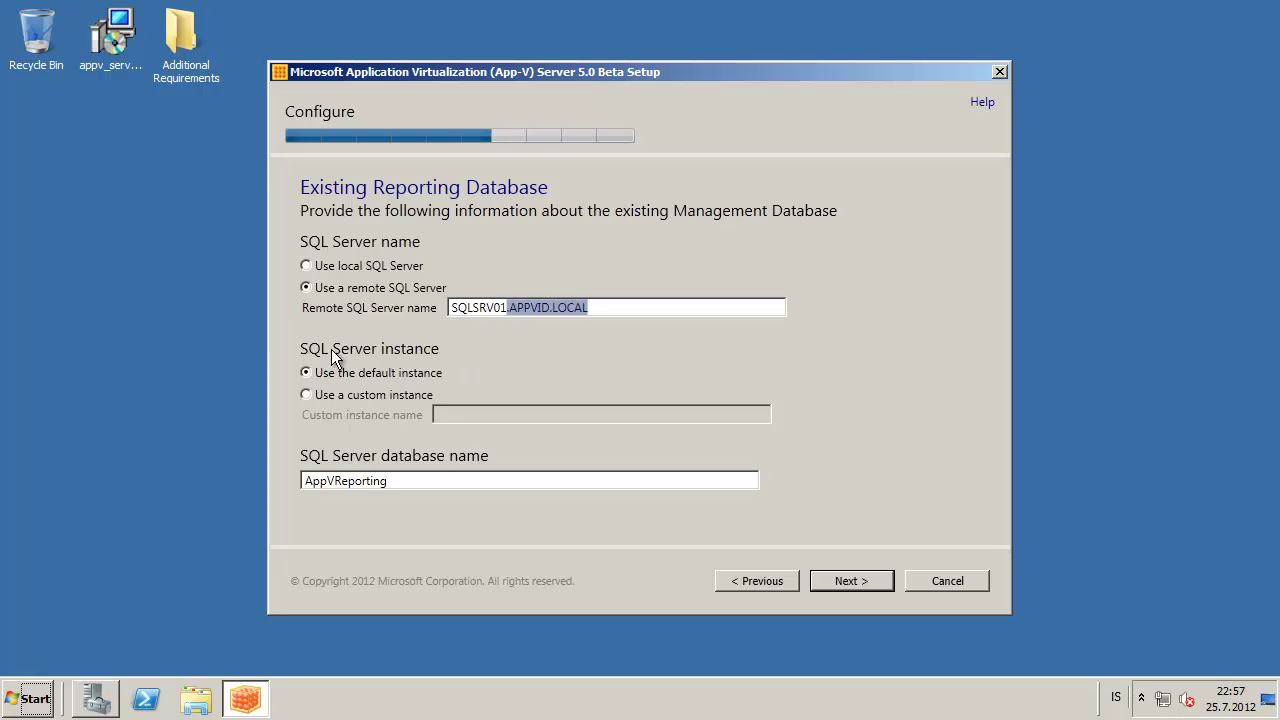
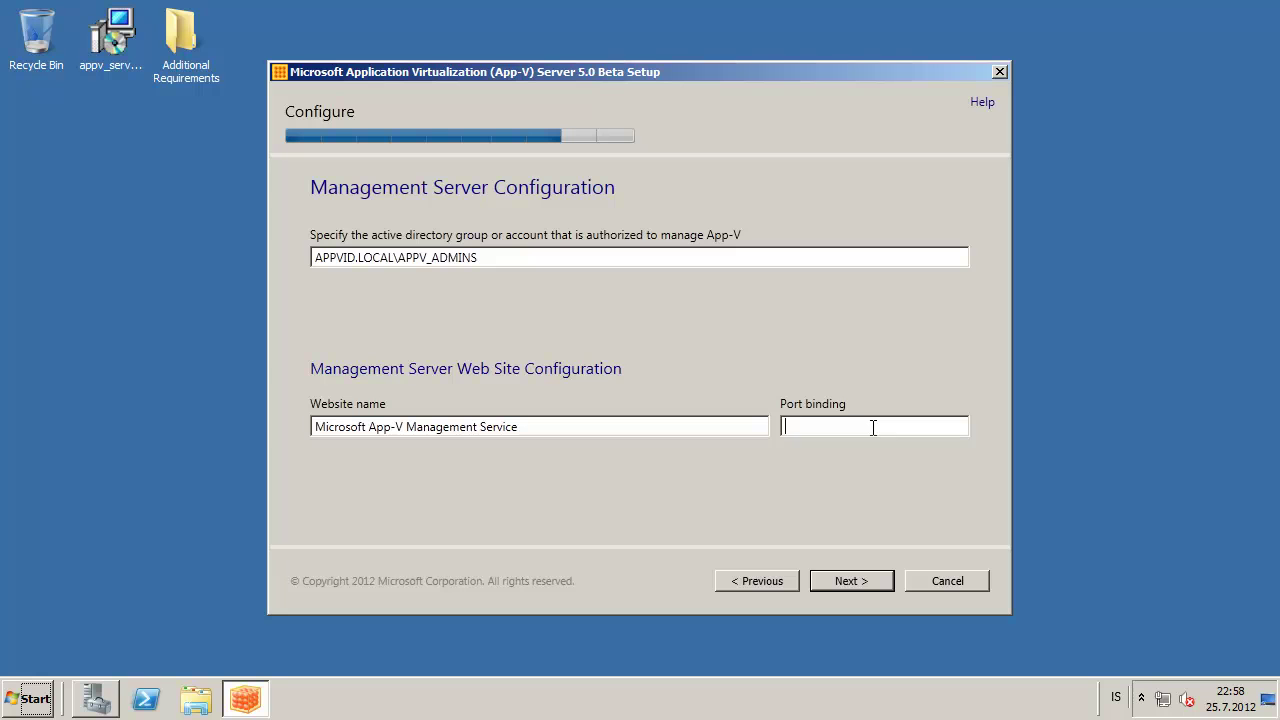
Bind the management service website to port 81 and continue to the publishing server page
type("1")
left_click(855, 573)
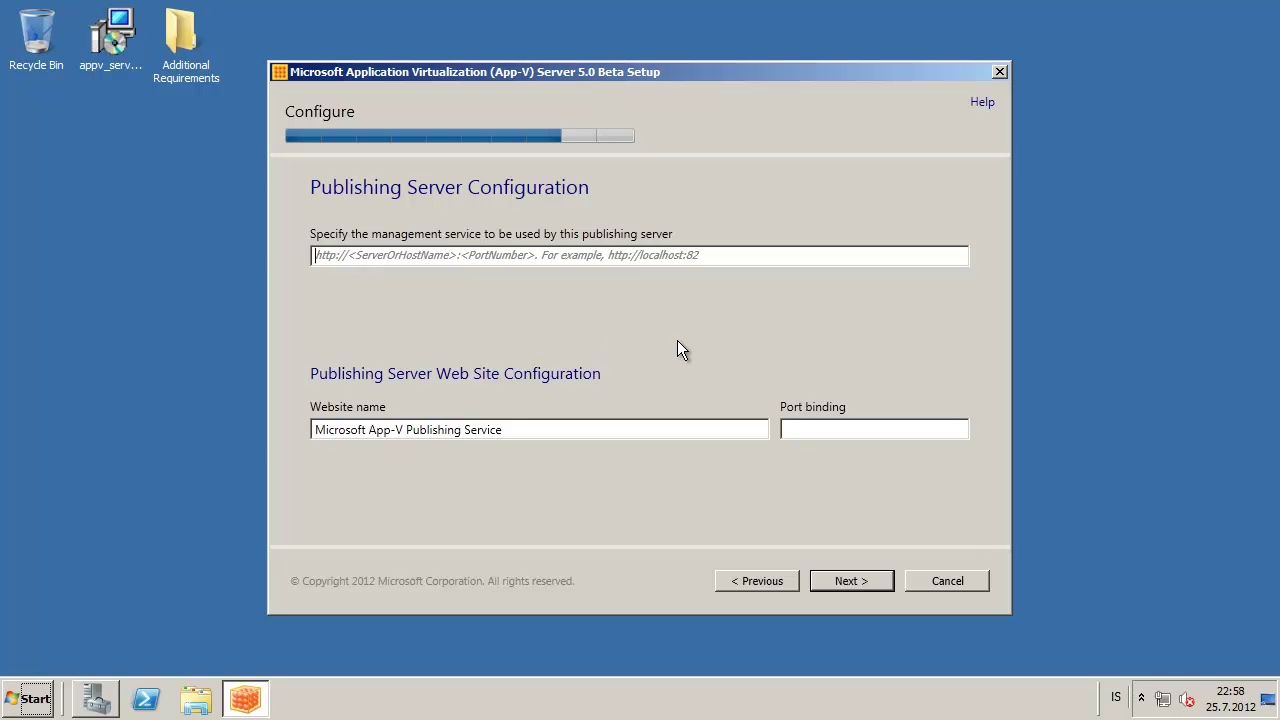
type("http:/")
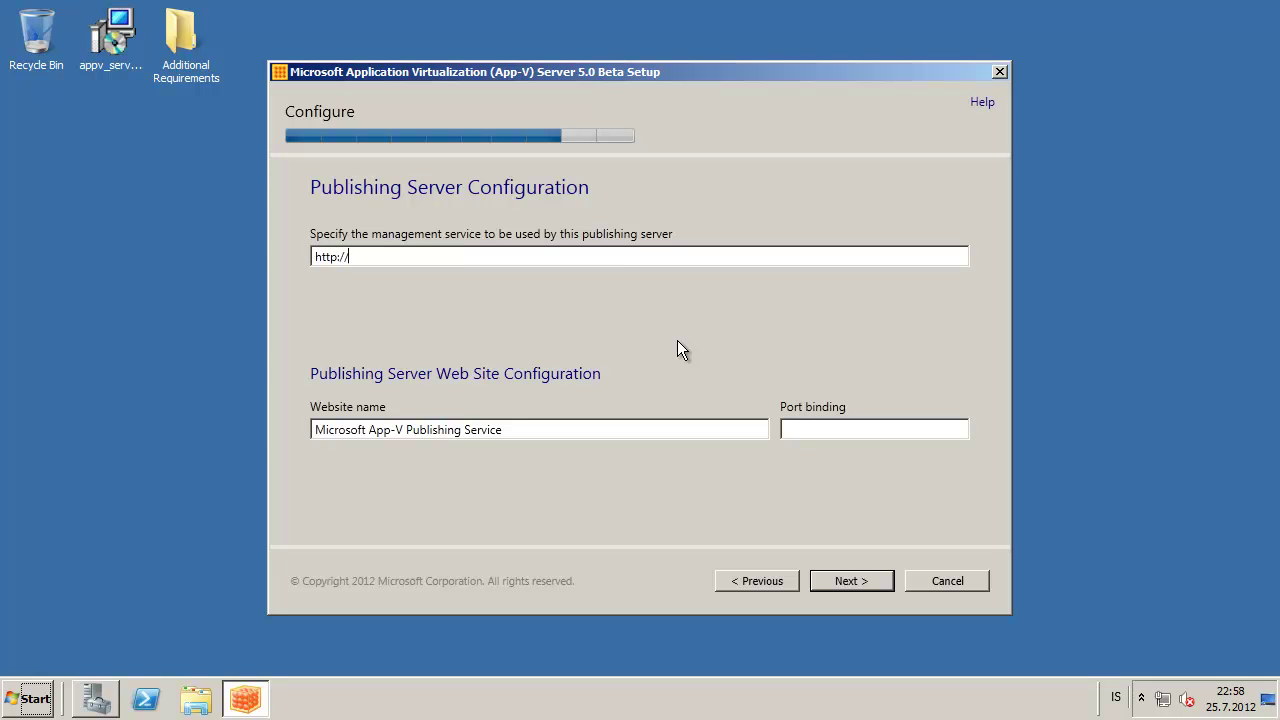
type("/localhost:80")
key("BackSpace")
type("1")
key("shift+Left")
key("shift+Left")
key("Left")
key("BackSpace")
key("BackSpace")
key("BackSpace")
key("BackSpace")
key("BackSpace")
key("BackSpace")
key("BackSpace")
key("BackSpace")
key("BackSpace")
key("Delete")
type("appvsrv.appv")
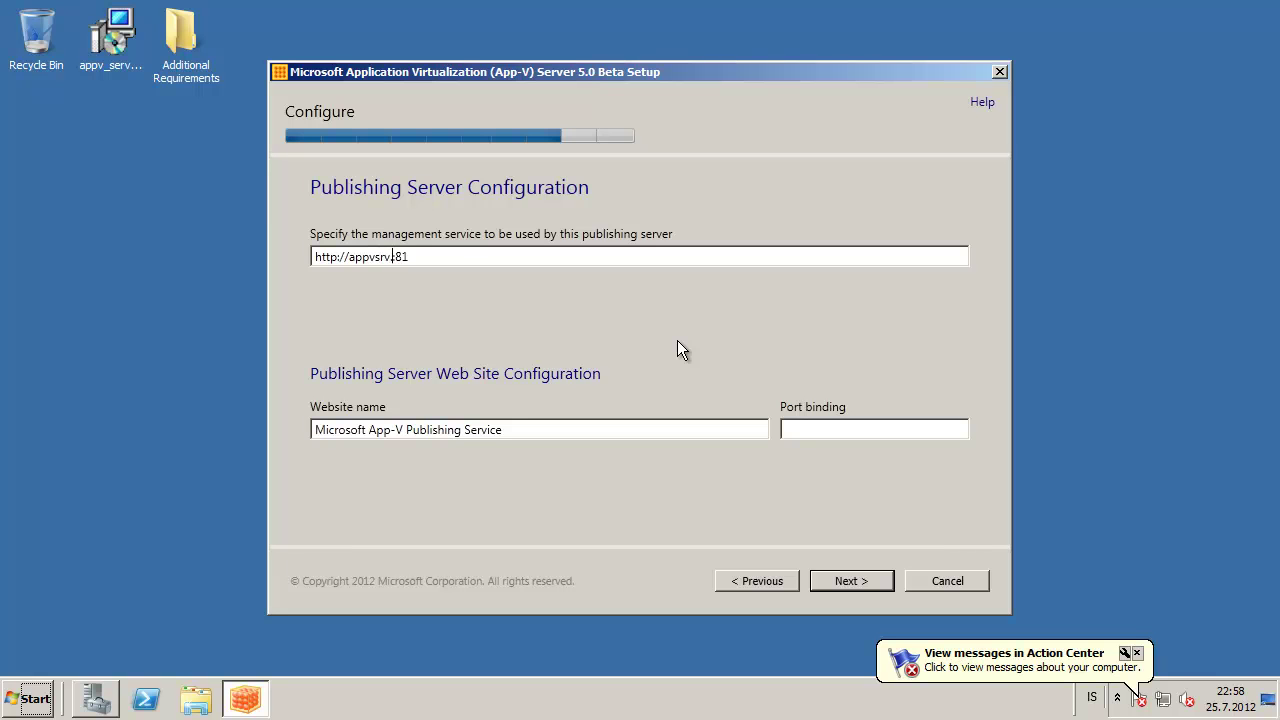
type("id.local")
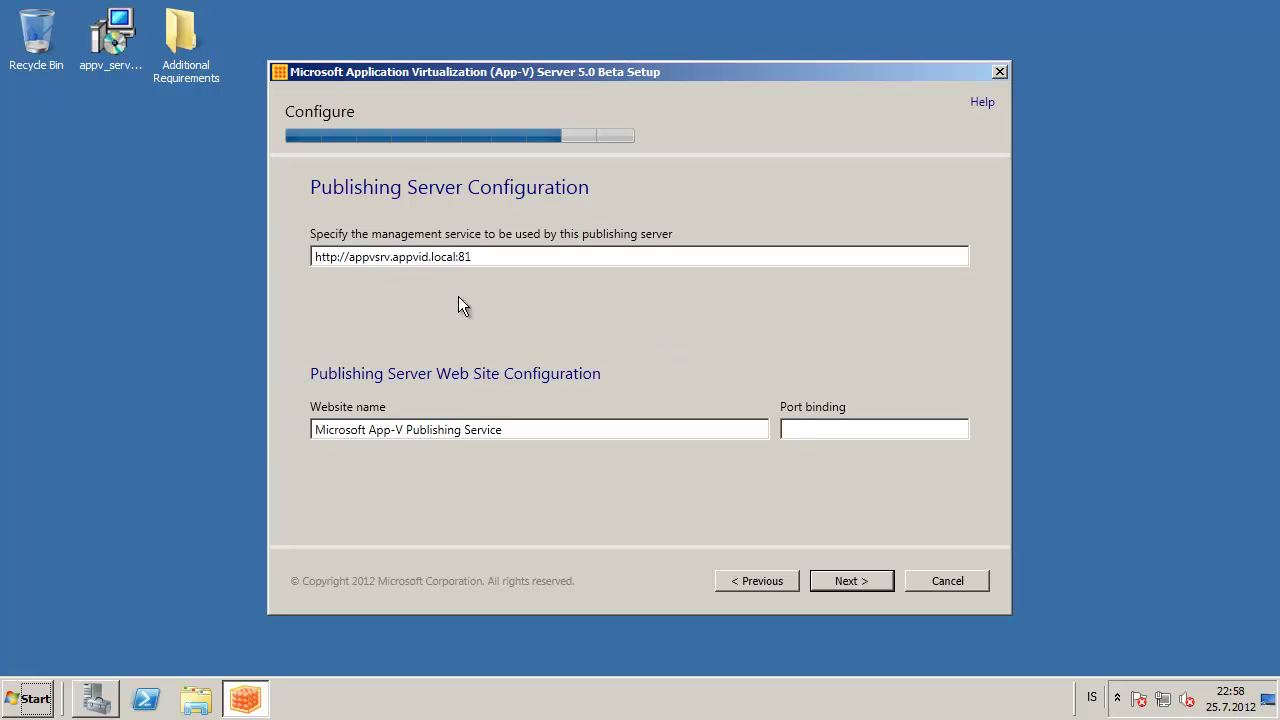
type("01")
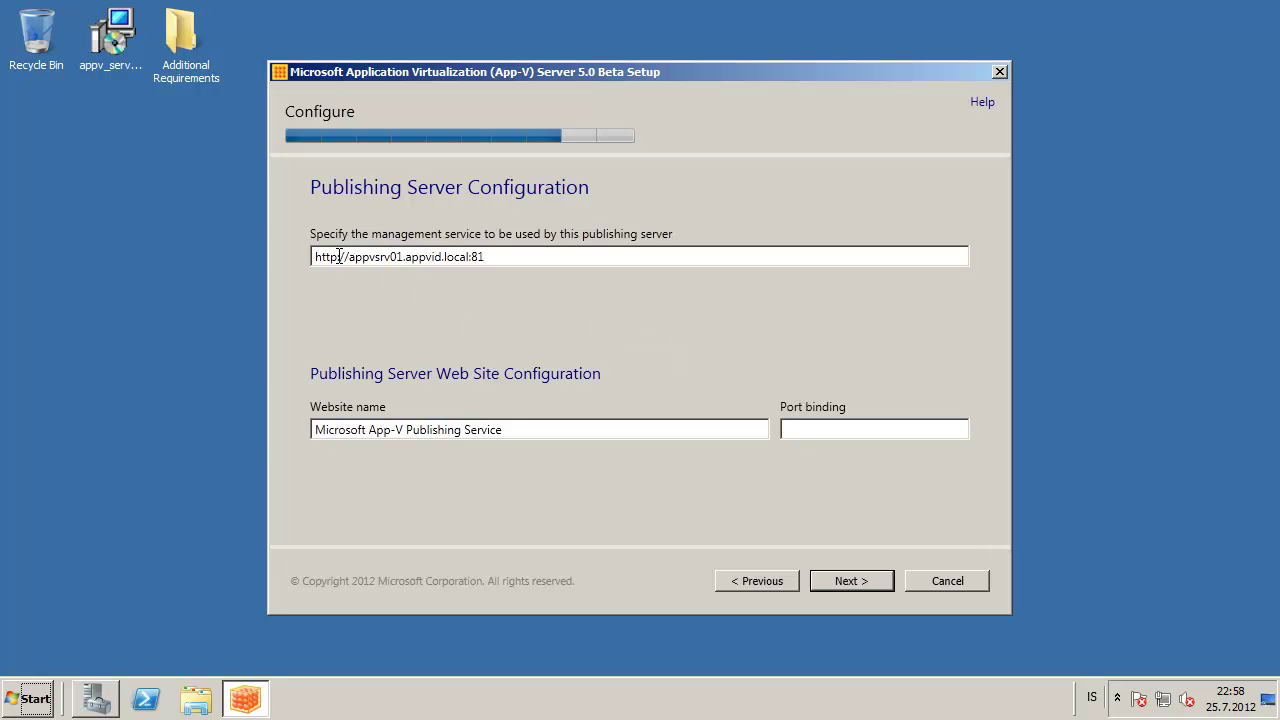
Bind the publishing server website to port 82 and continue
key("shift+Left")
key("shift+Left")
key("shift+Left")
key("shift+Left")
key("shift+Left")
key("shift+Left")
key("shift+Left")
left_click(431, 256)
left_click_drag(506, 253, 176, 253)
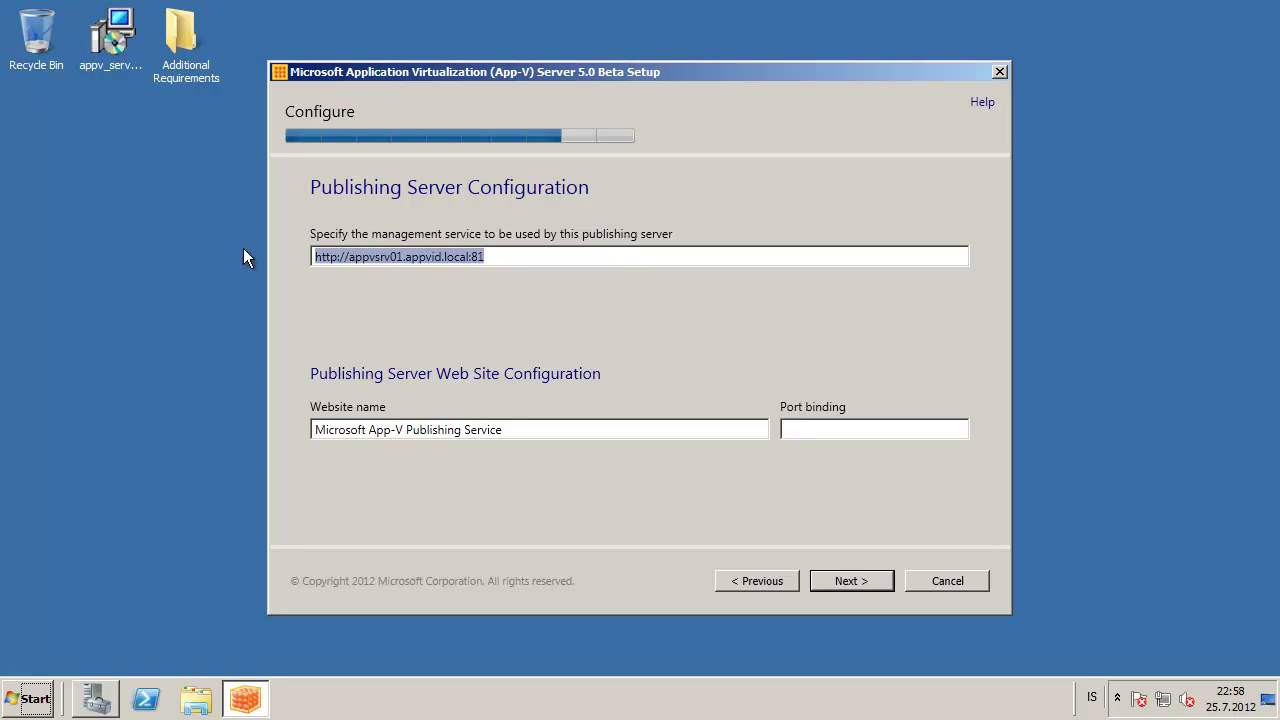
left_click(374, 257)
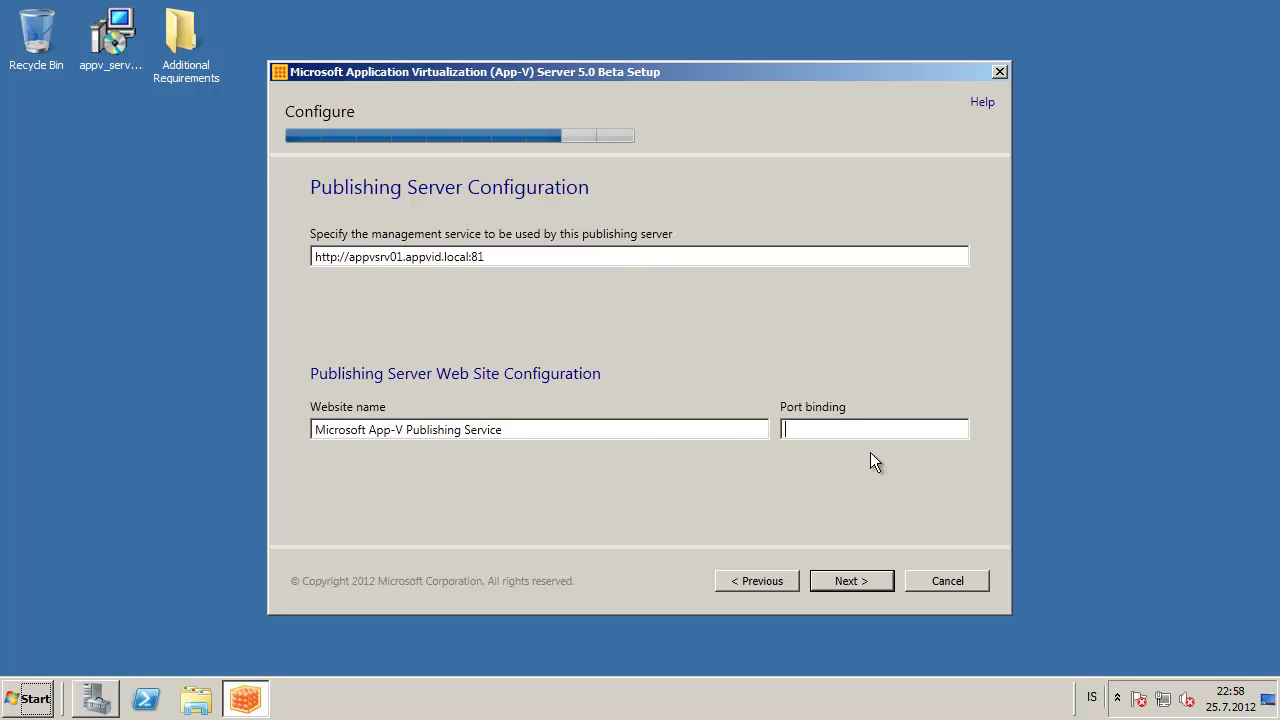
type("82")
left_click(859, 578)
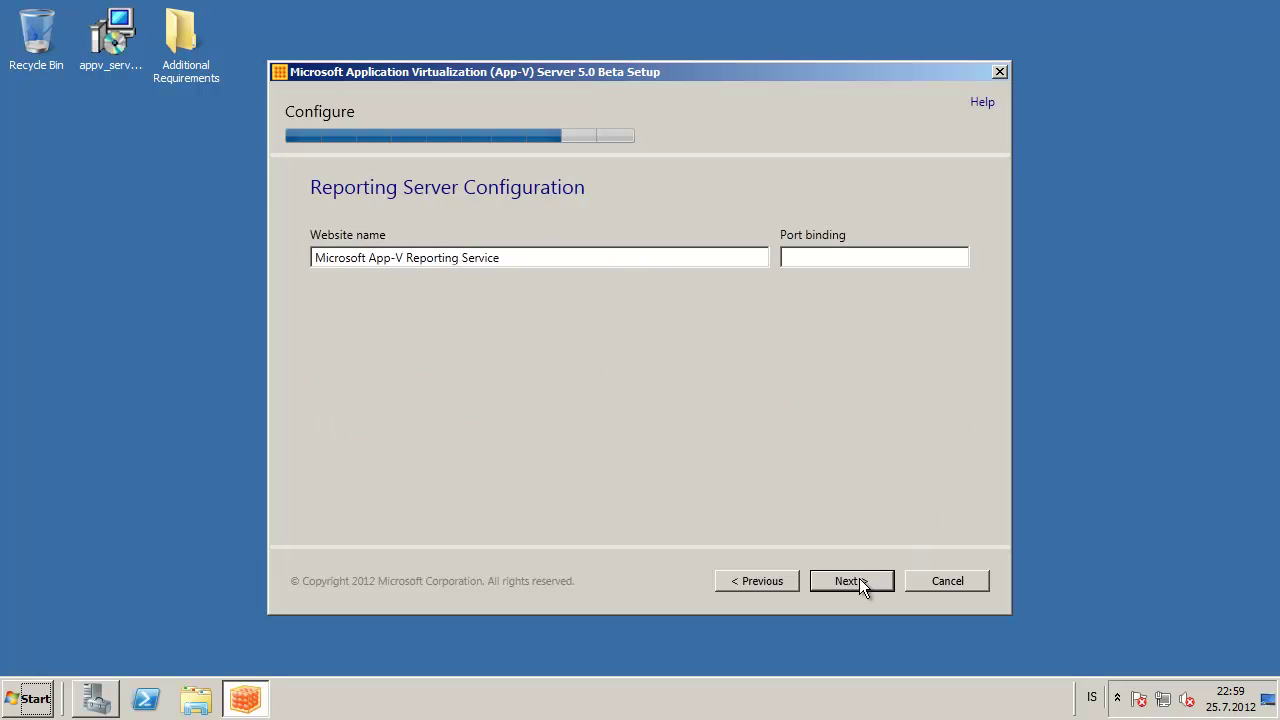
Give the reporting server port 83 and install all three App-V server features
left_click(843, 260)
type("83")
left_click(869, 585)
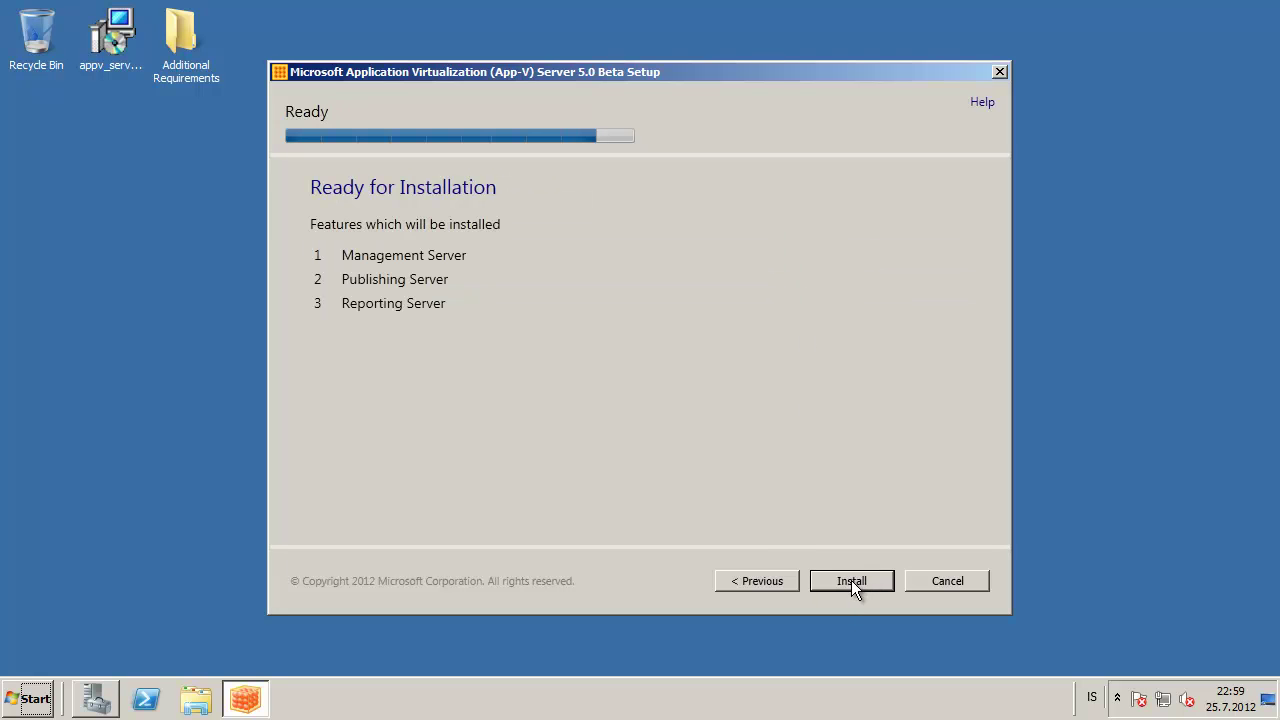
left_click(852, 581)
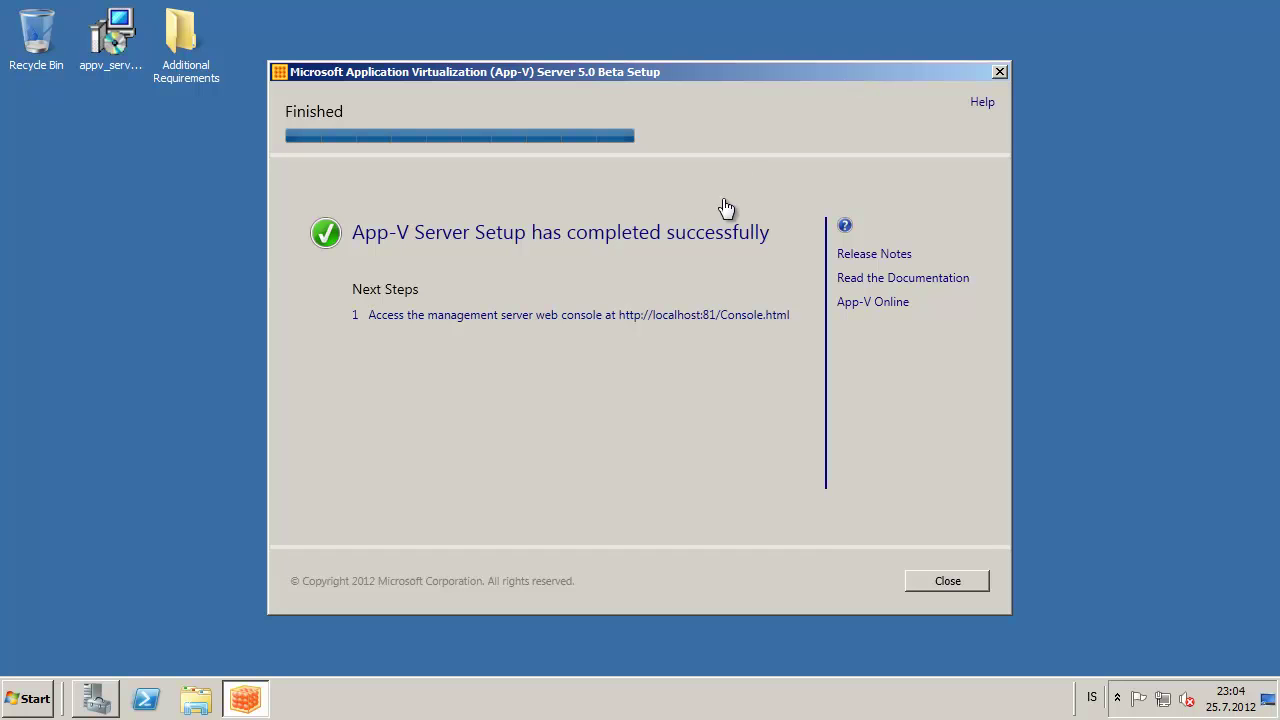
Close the finished setup and launch the Application Virtualization Management Console from All Programs
left_click(943, 580)
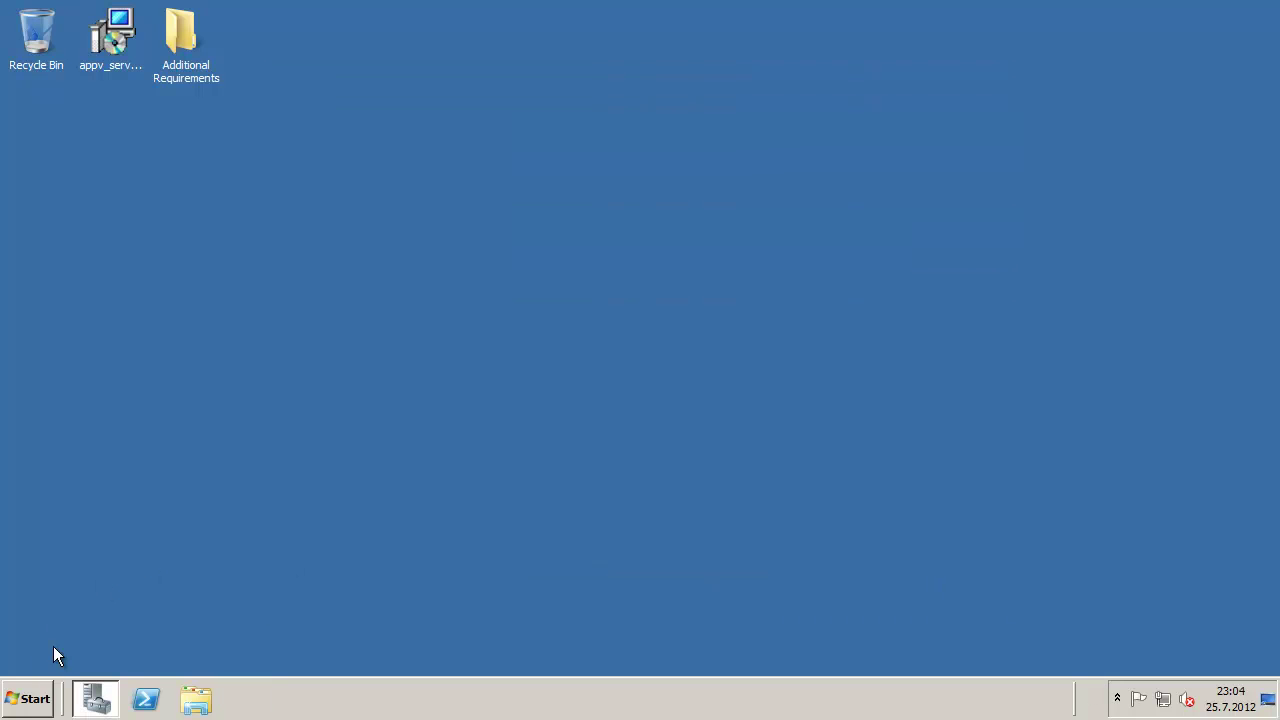
left_click(28, 697)
left_click(54, 621)
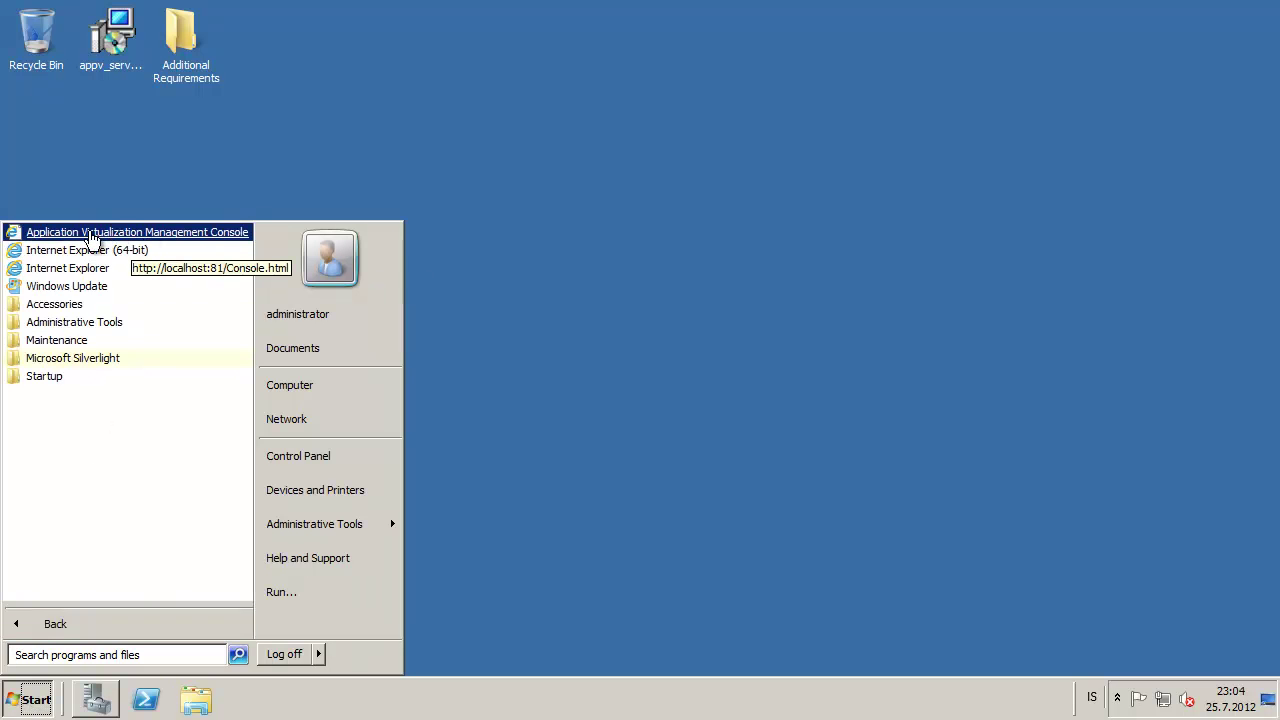
left_click(196, 233)
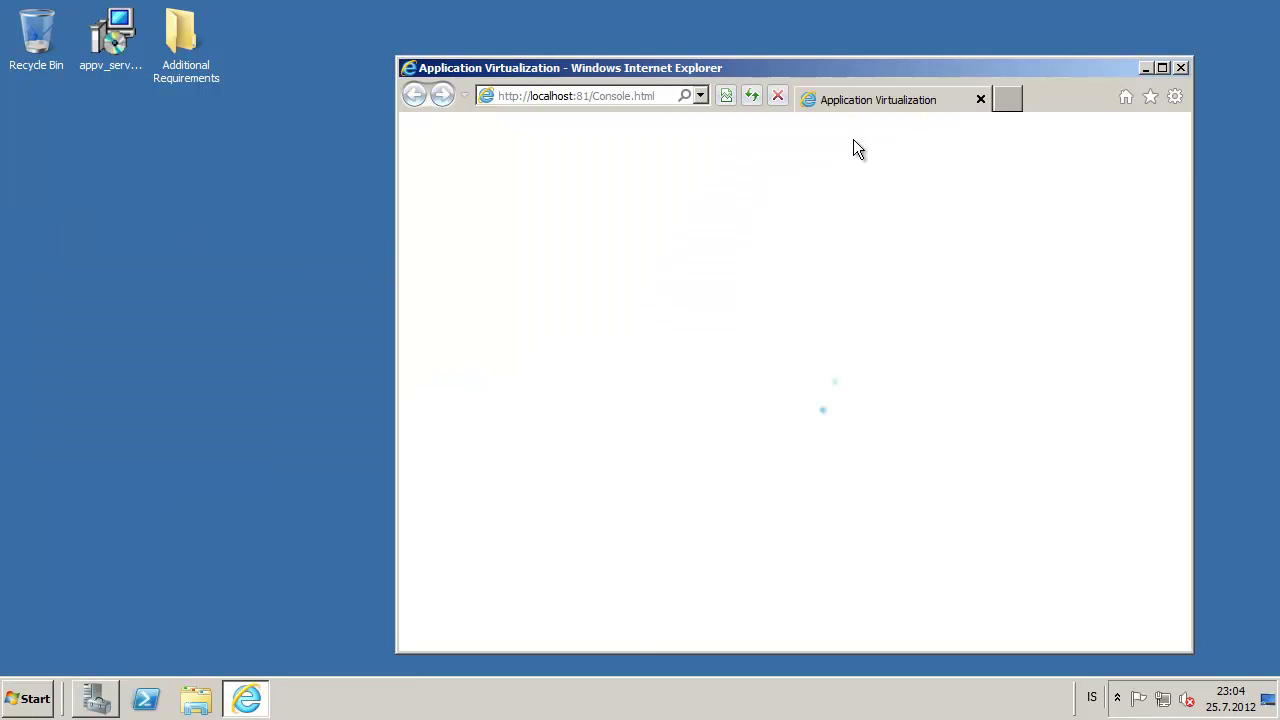
Maximize the console window and browse the Overview, Packages and Connection Groups pages
double_click(859, 68)
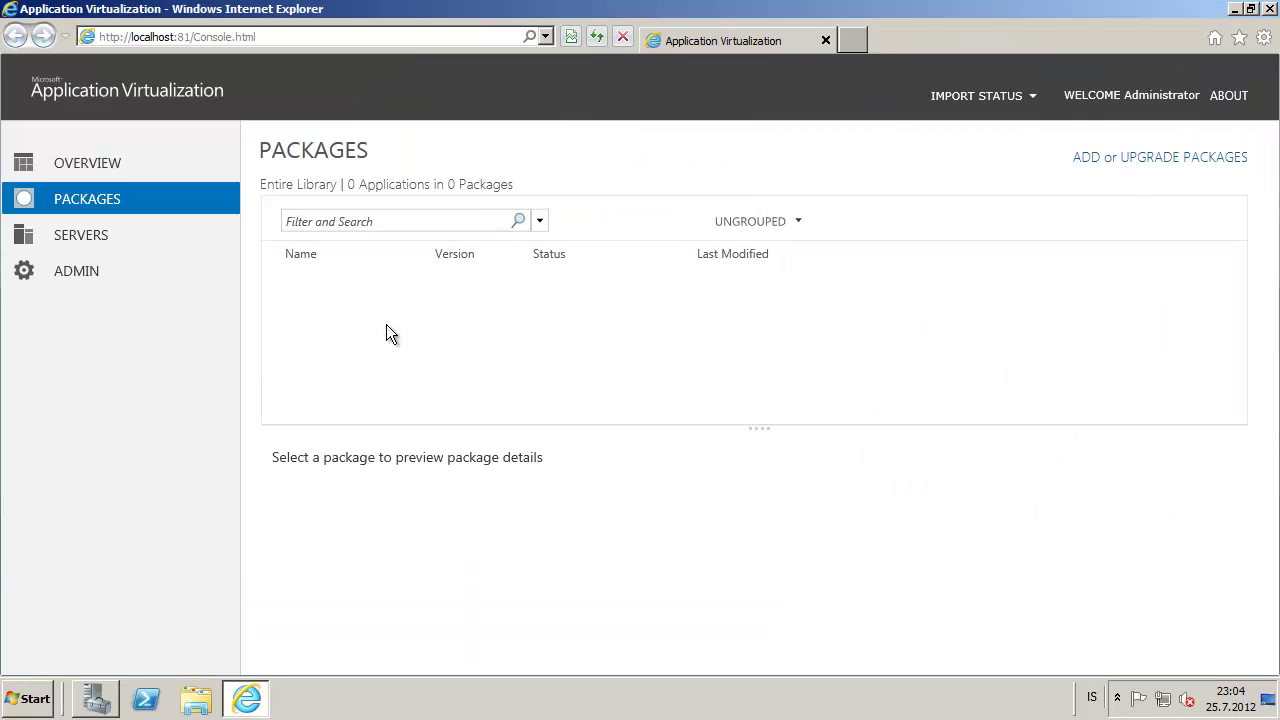
left_click(62, 160)
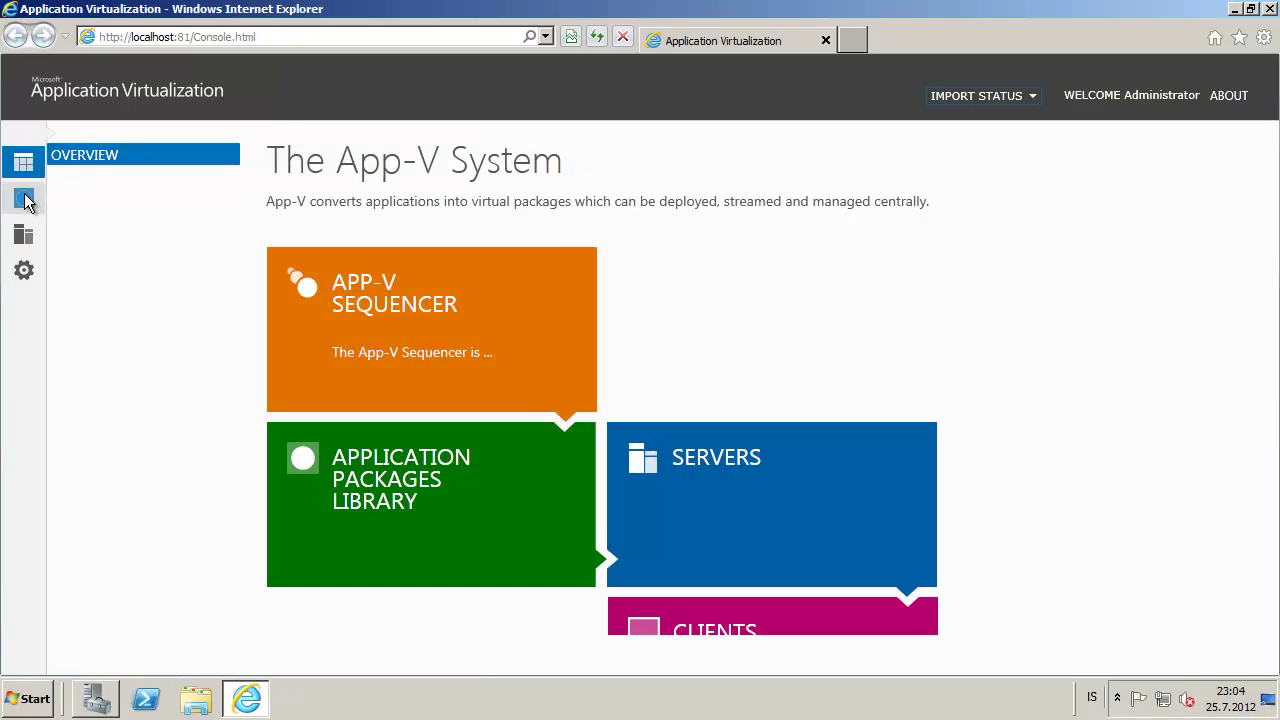
left_click(24, 198)
left_click(62, 191)
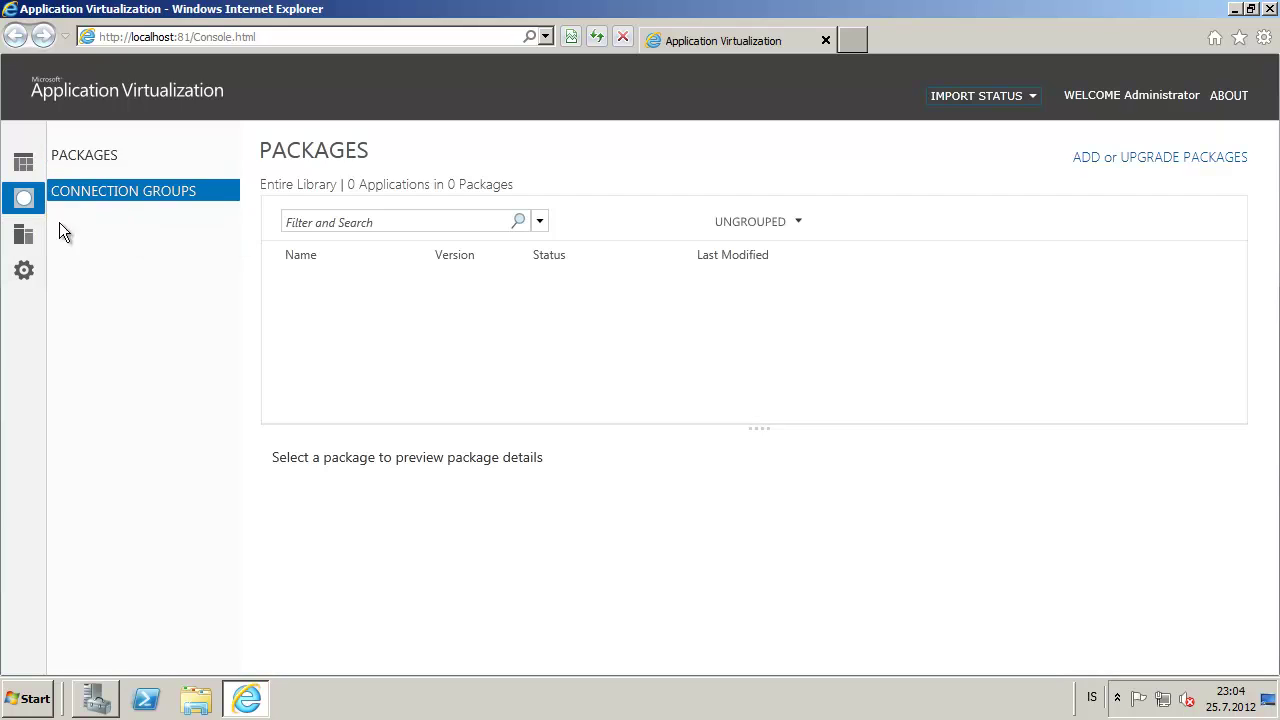
left_click(95, 155)
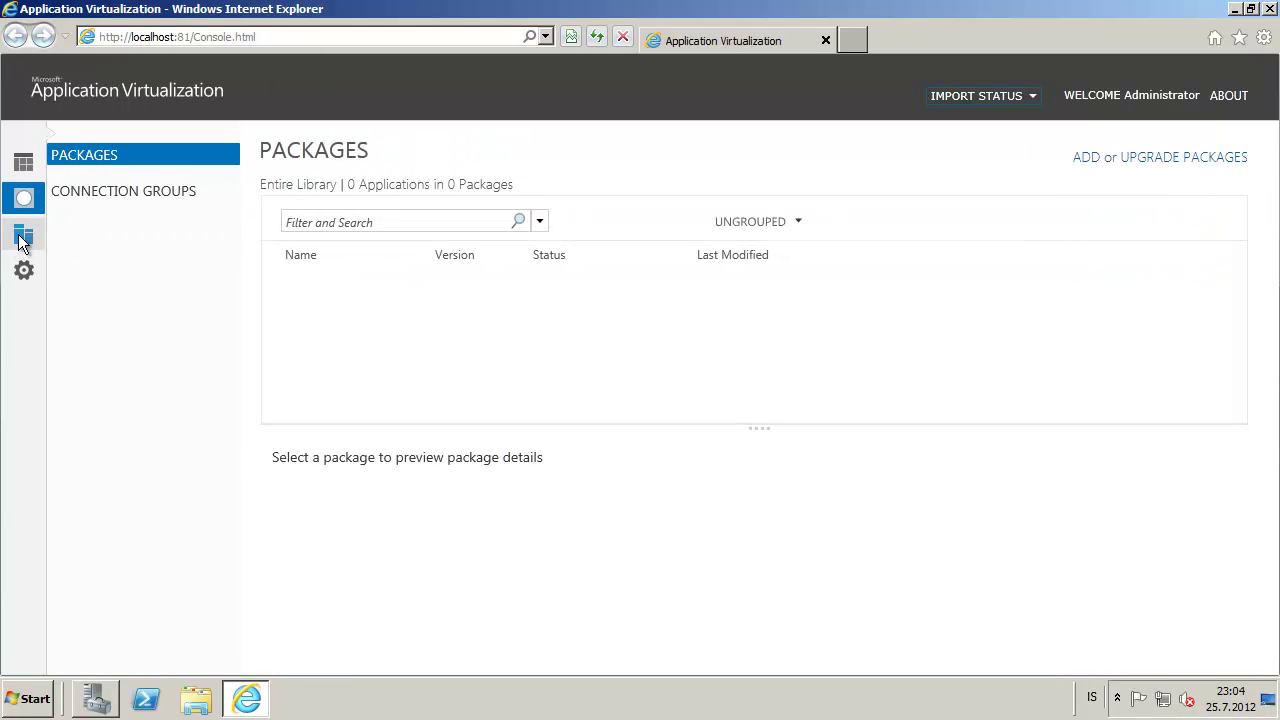
Check the Servers and Administrators pages, then return to the empty Packages library
left_click(24, 236)
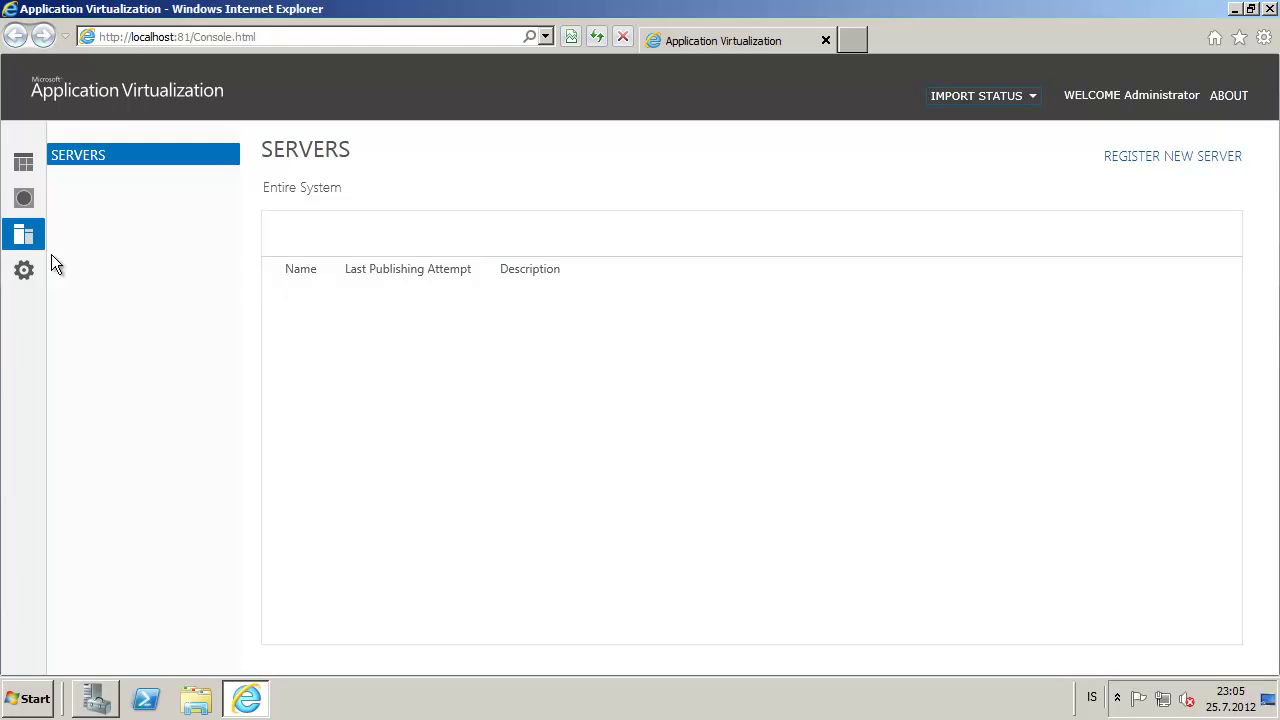
left_click(21, 274)
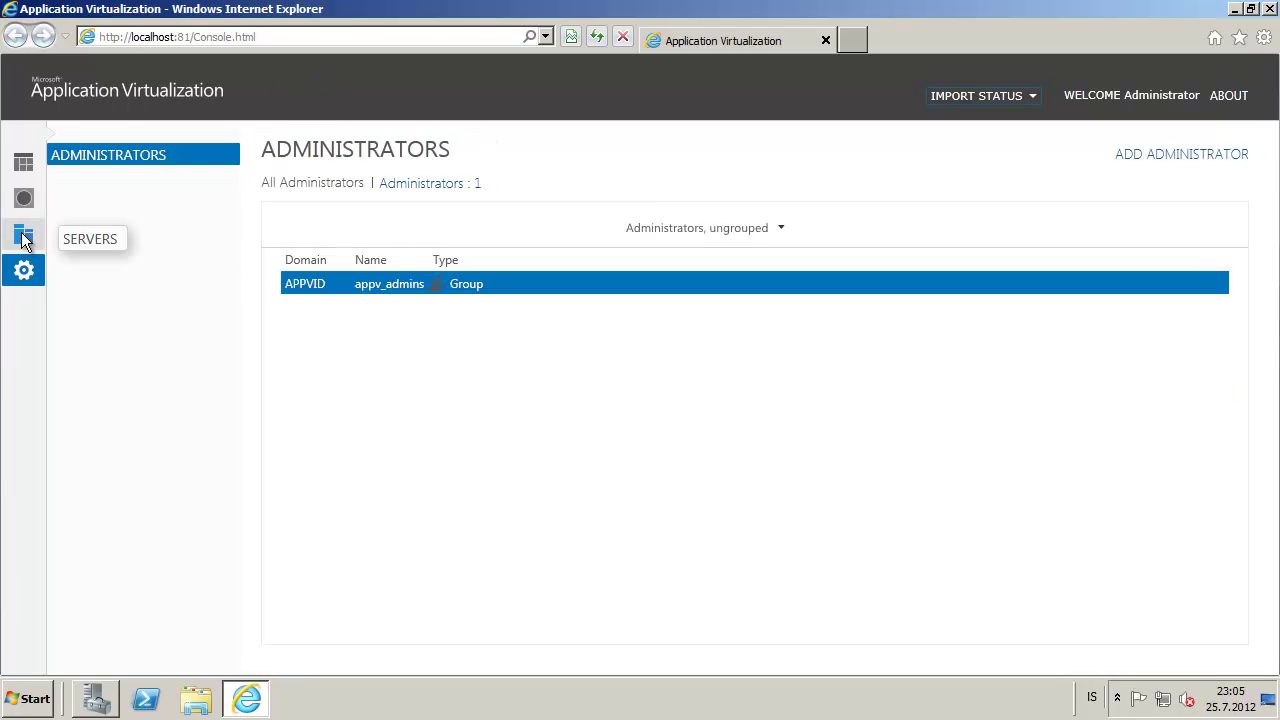
mouse_move(22, 242)
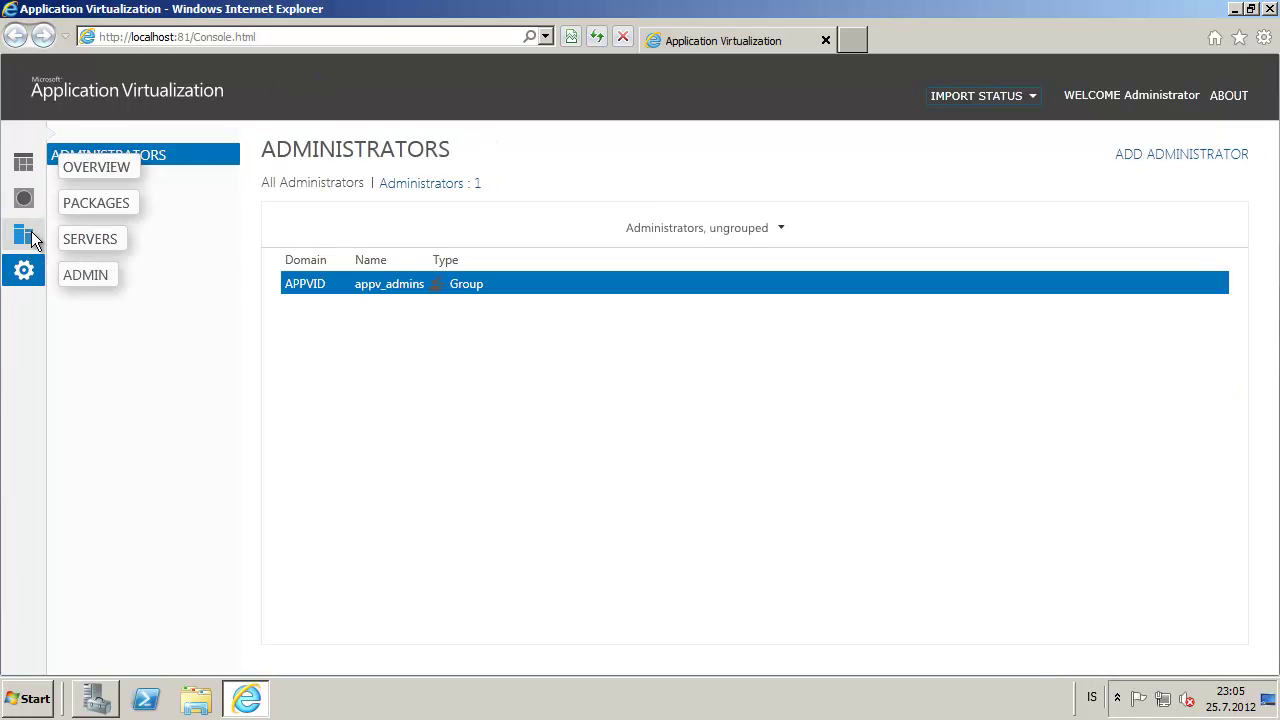
left_click(30, 238)
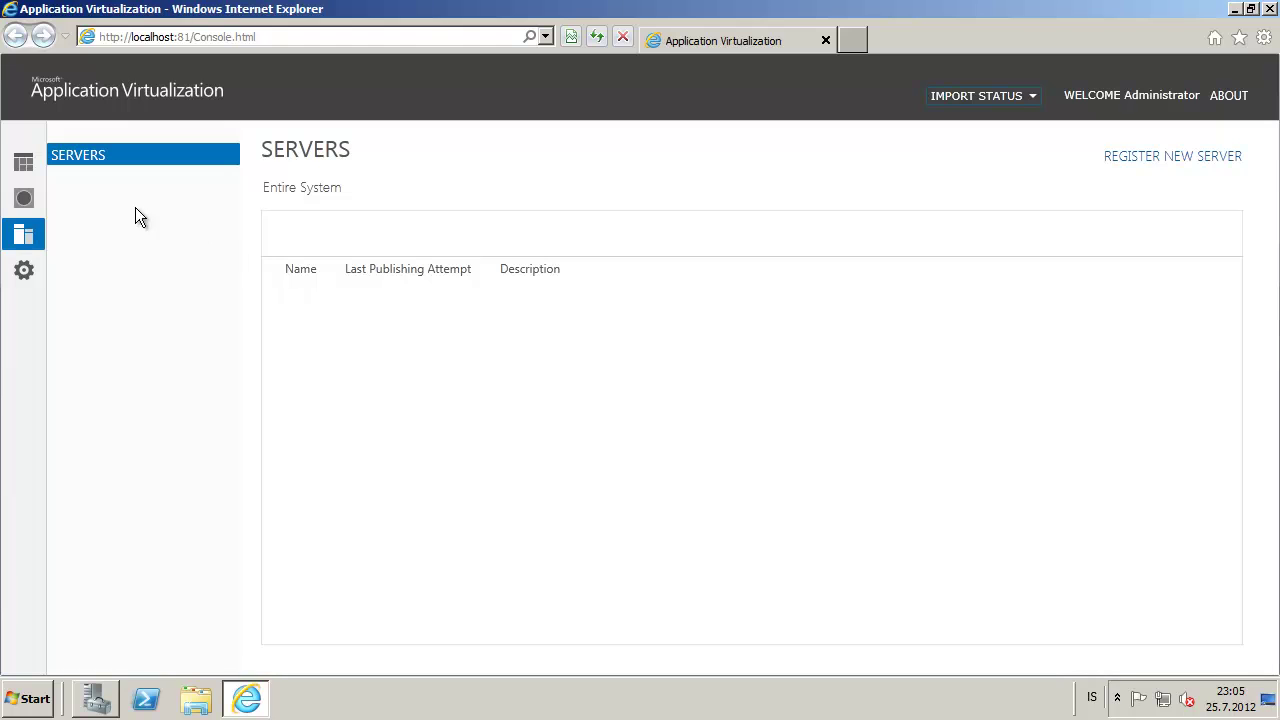
left_click(27, 195)
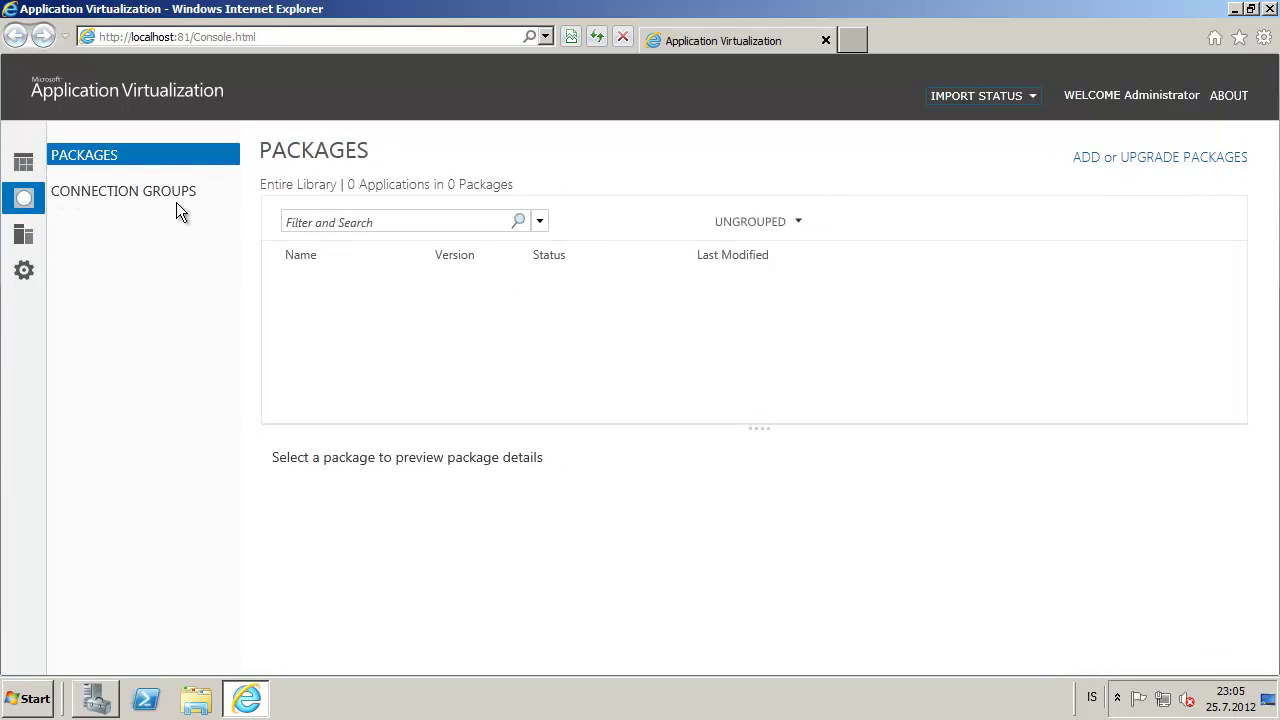
left_click(48, 690)
Inspect the Firefox and Microsoft Office 2010 package folders inside CONTENT on drive E:
left_click(270, 376)
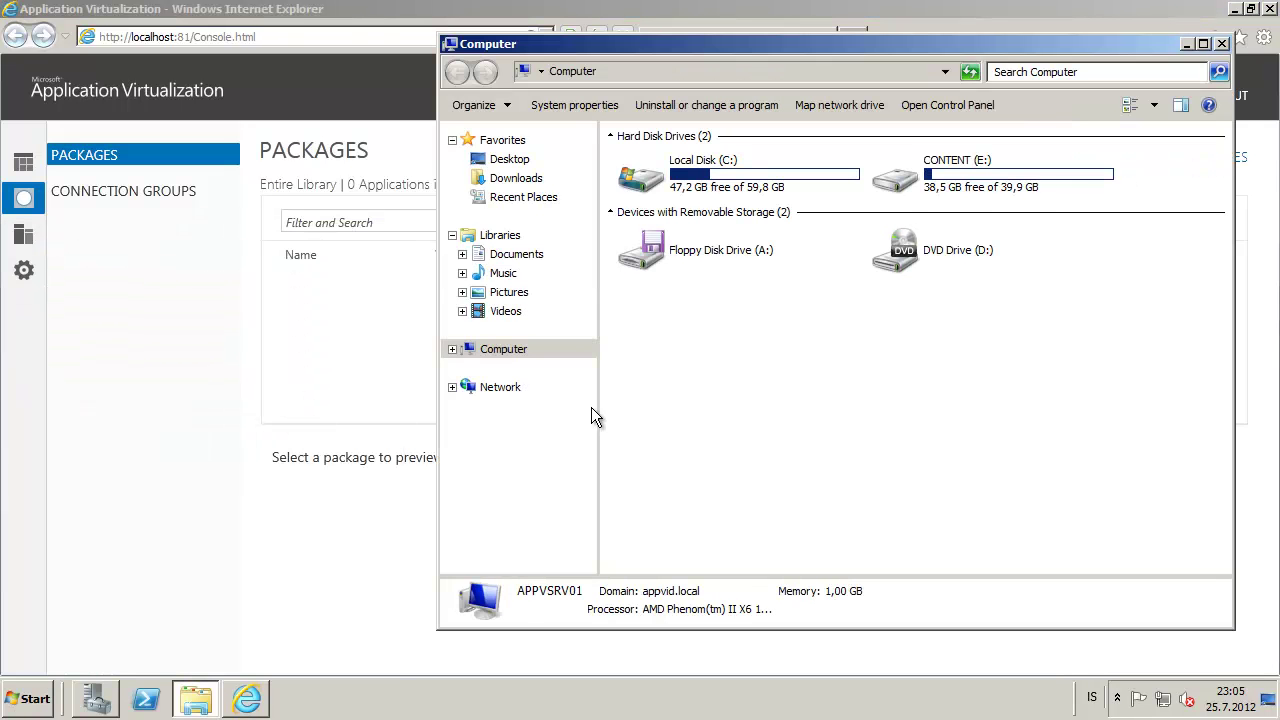
double_click(973, 183)
left_click(647, 159)
double_click(647, 159)
double_click(666, 162)
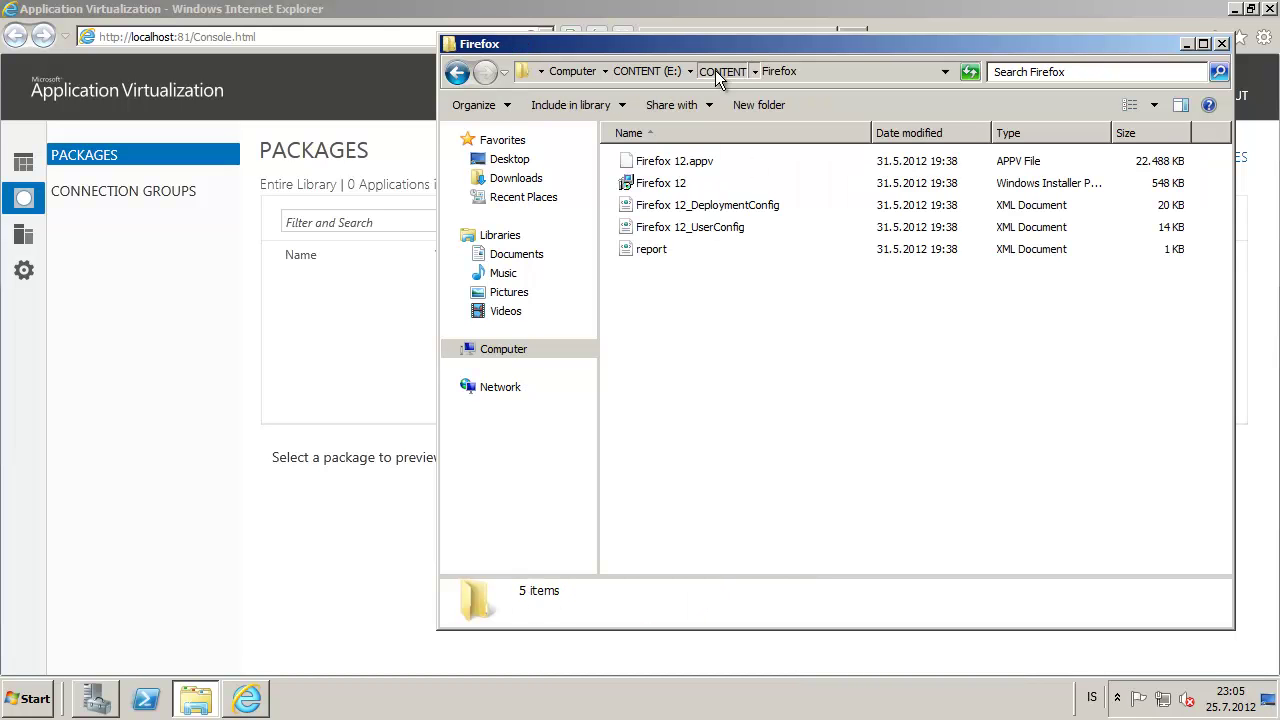
left_click(715, 70)
left_click(680, 183)
double_click(680, 183)
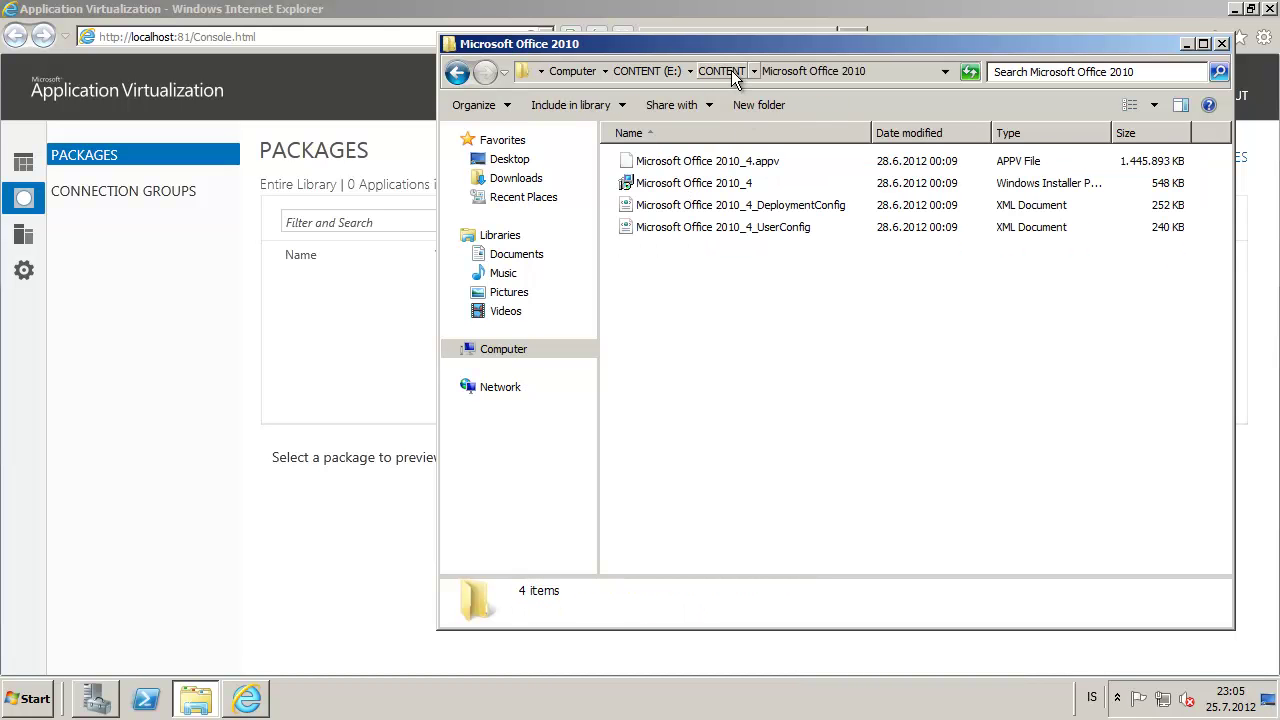
left_click(731, 70)
left_click(664, 72)
Share the CONTENT folder as \\Appvsrv01\content with Everyone Read, then minimize Explorer
right_click(665, 170)
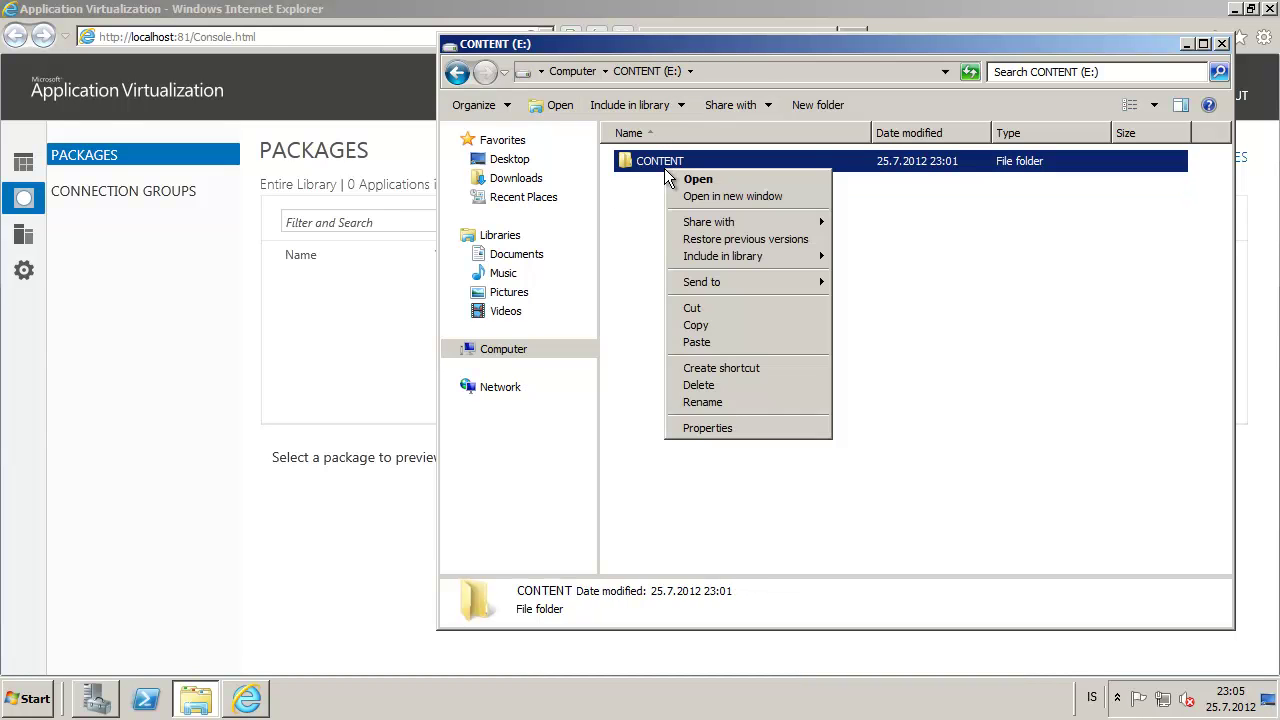
left_click(735, 428)
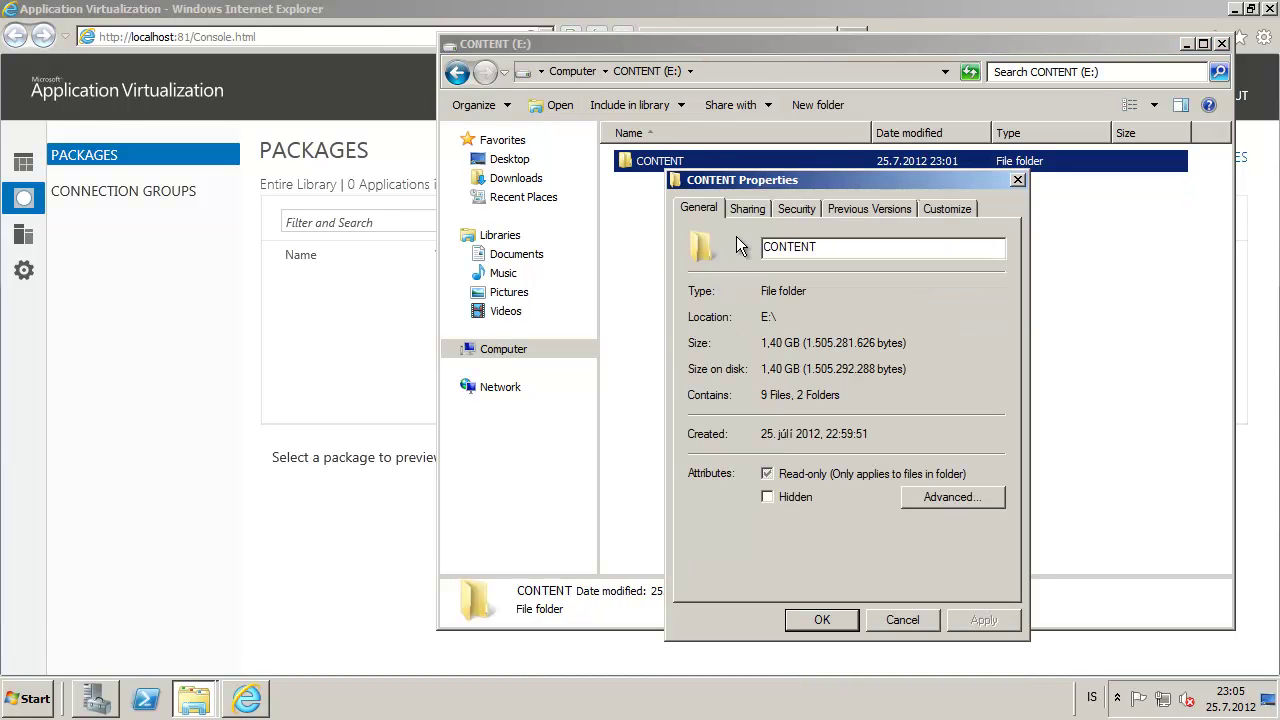
left_click(752, 208)
left_click(768, 446)
left_click(751, 235)
left_click(755, 474)
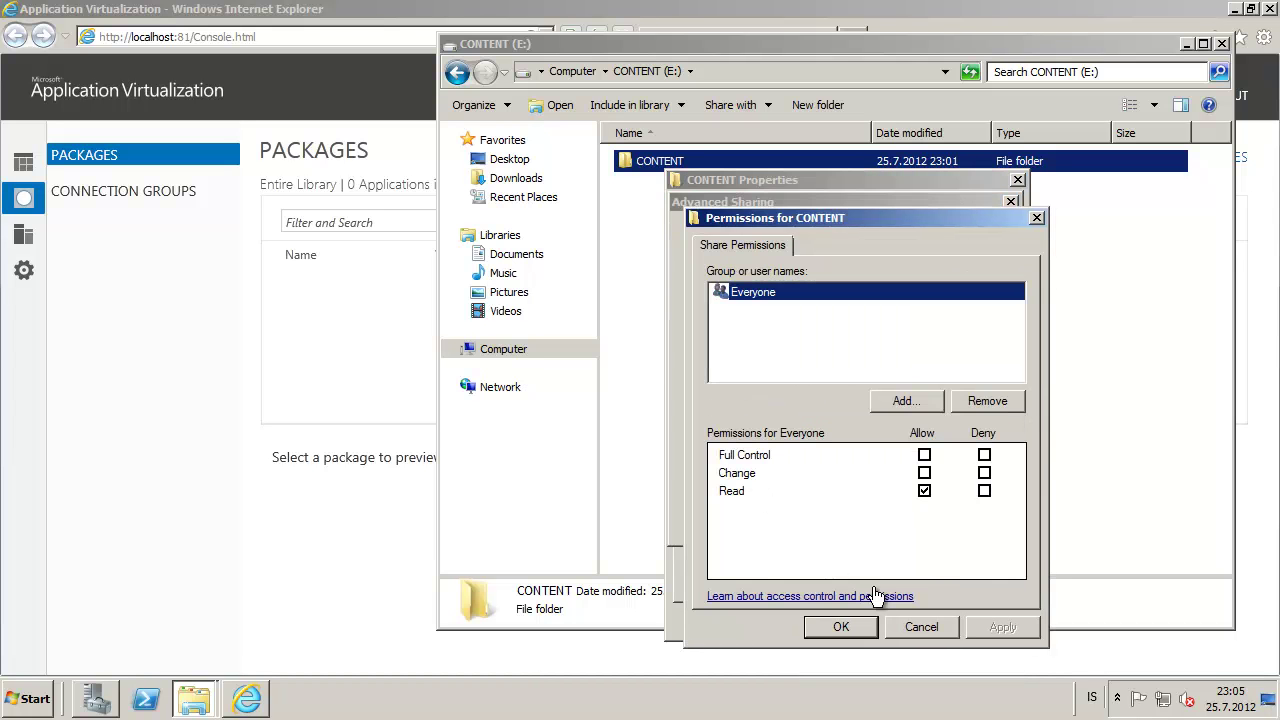
left_click(841, 627)
left_click(830, 522)
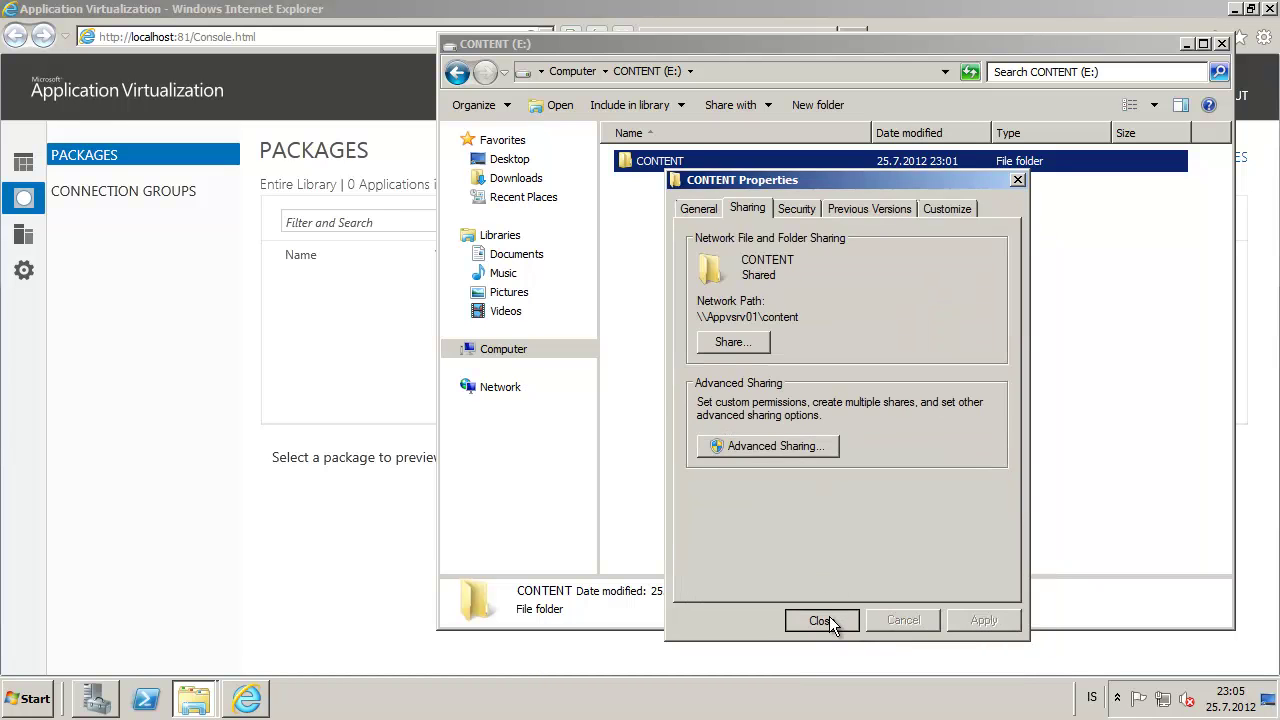
left_click(829, 619)
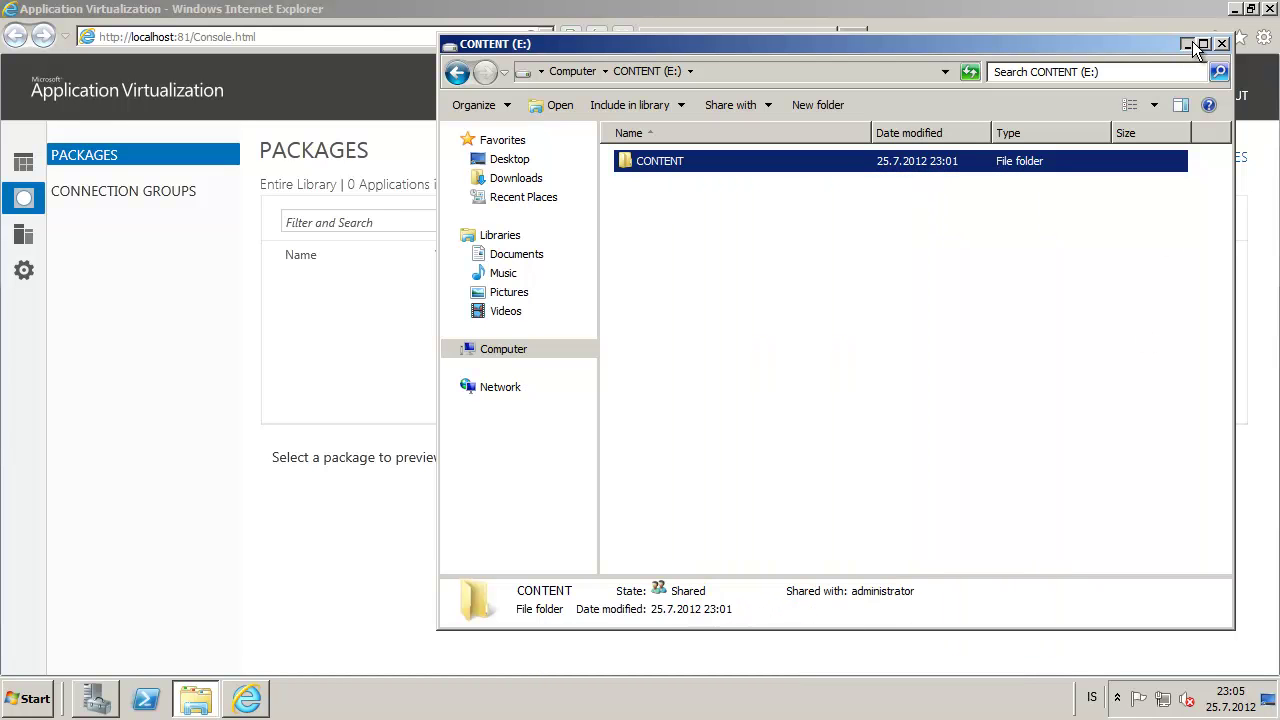
left_click(1190, 44)
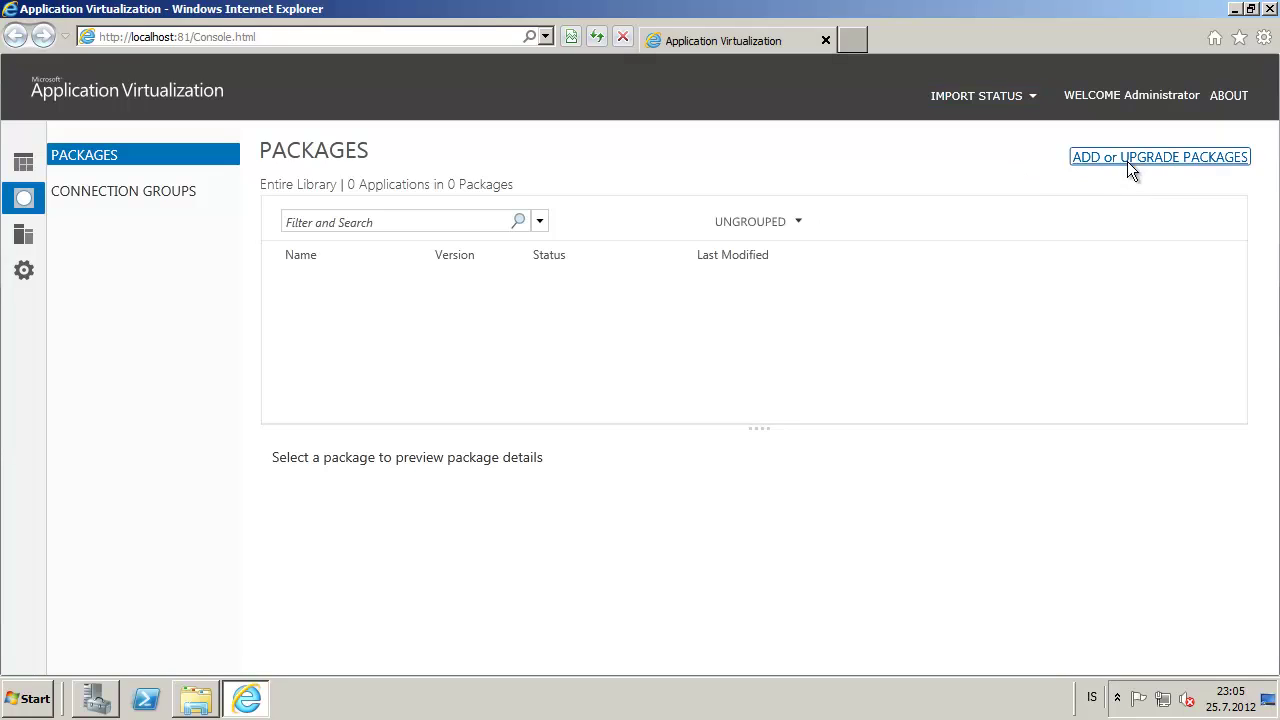
Import Firefox 12.appv from \\appvsrv01\content\Firefox into the package library
left_click(1128, 162)
left_click(950, 318)
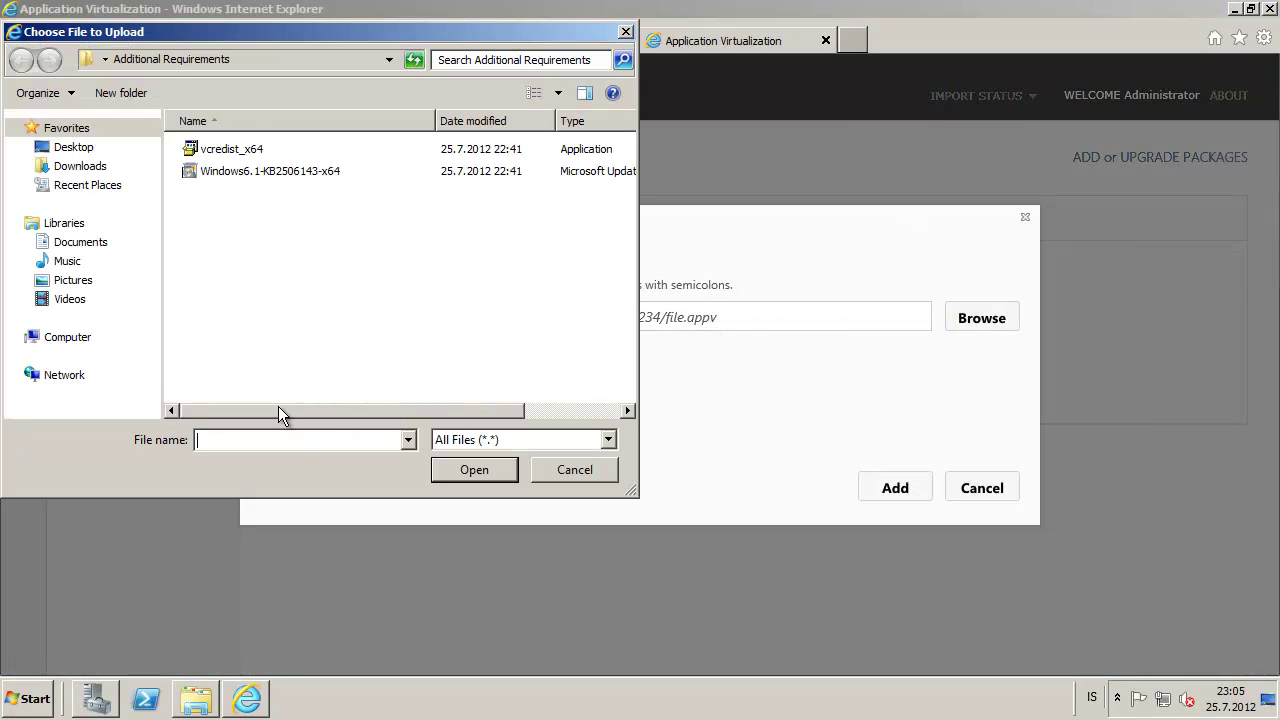
type("\\\\appvsrv01\\content")
key("Return")
double_click(245, 150)
left_click(240, 149)
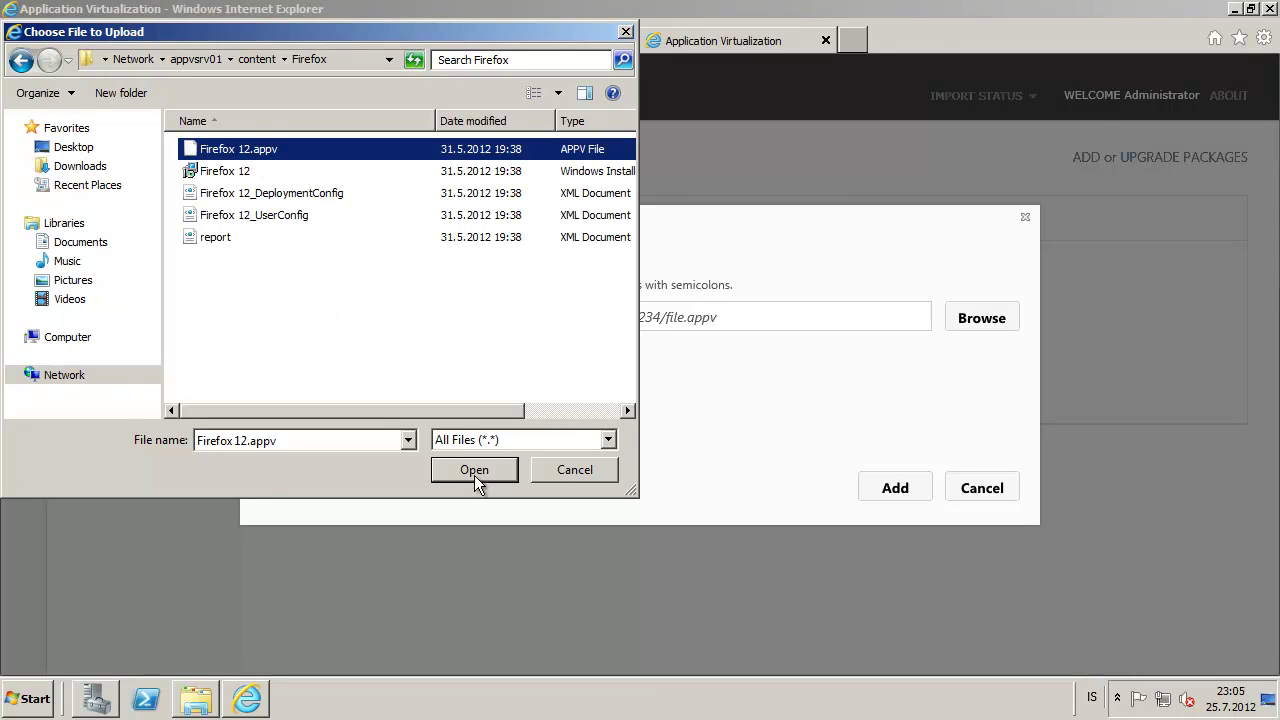
left_click(472, 468)
left_click(906, 490)
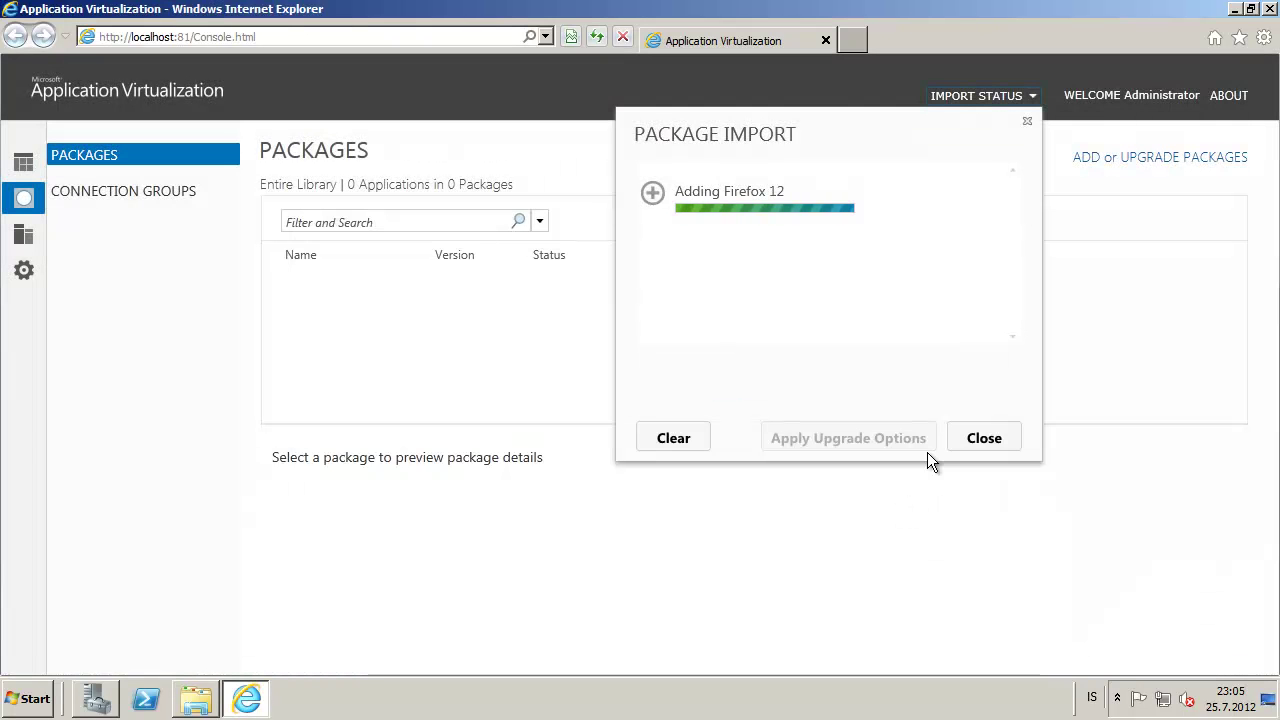
Import Microsoft Office 2010_4.appv from the Microsoft Office 2010 folder on the content share
left_click(1166, 157)
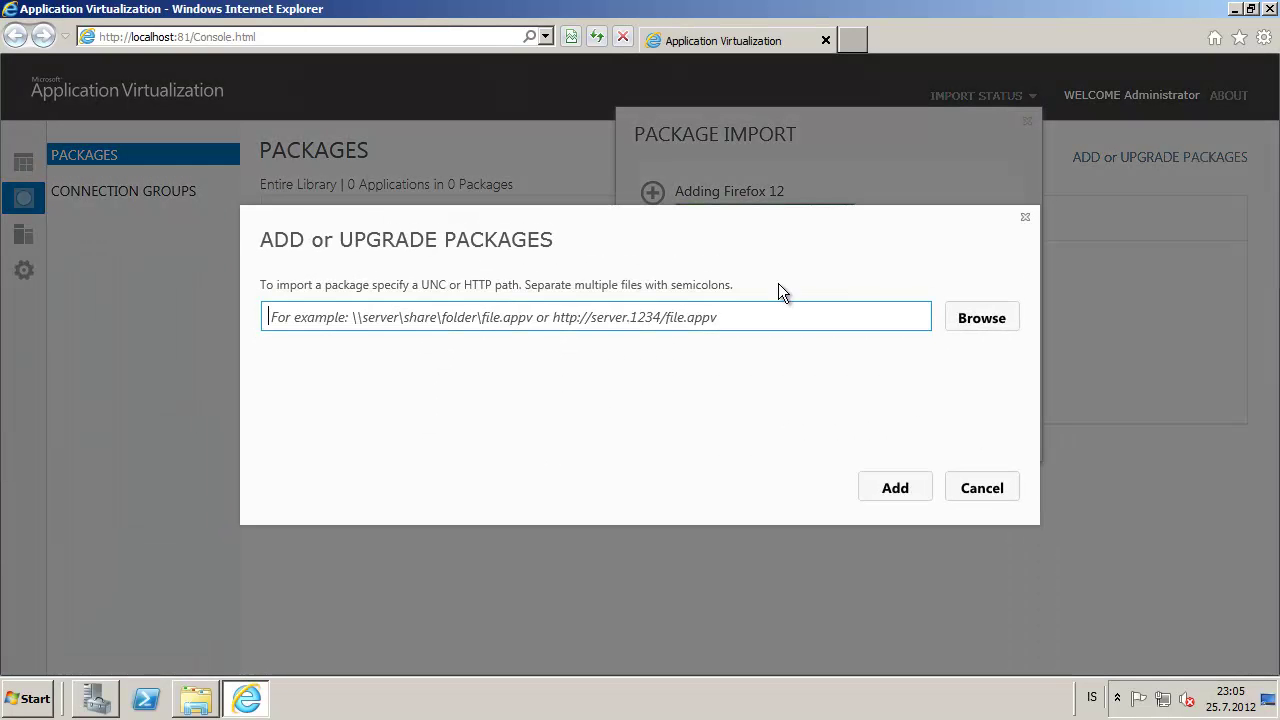
left_click(984, 320)
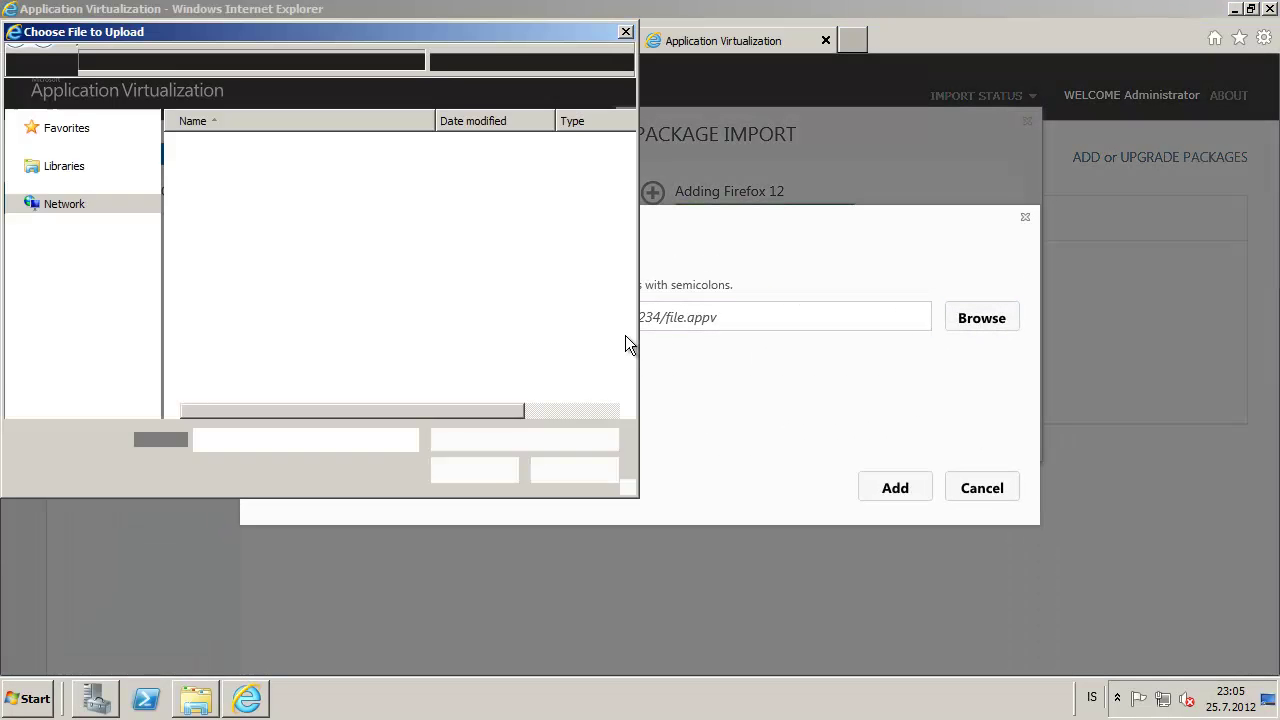
left_click(250, 59)
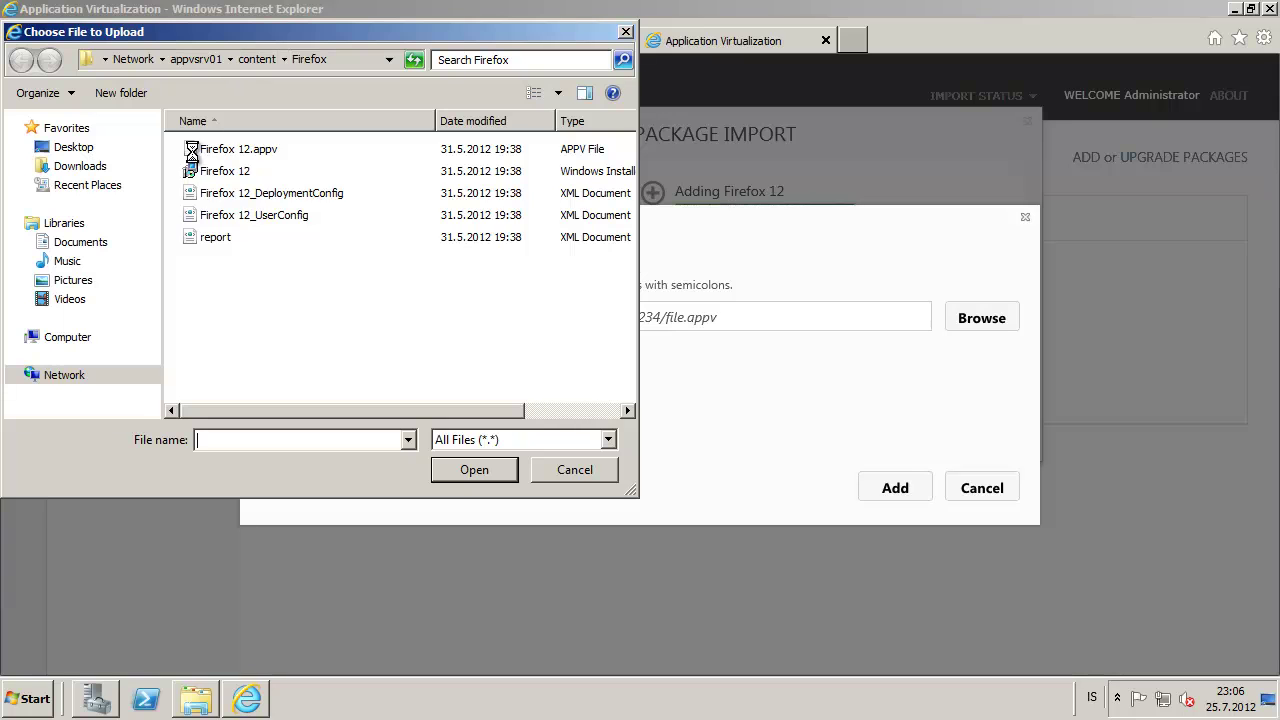
left_click(230, 173)
double_click(230, 173)
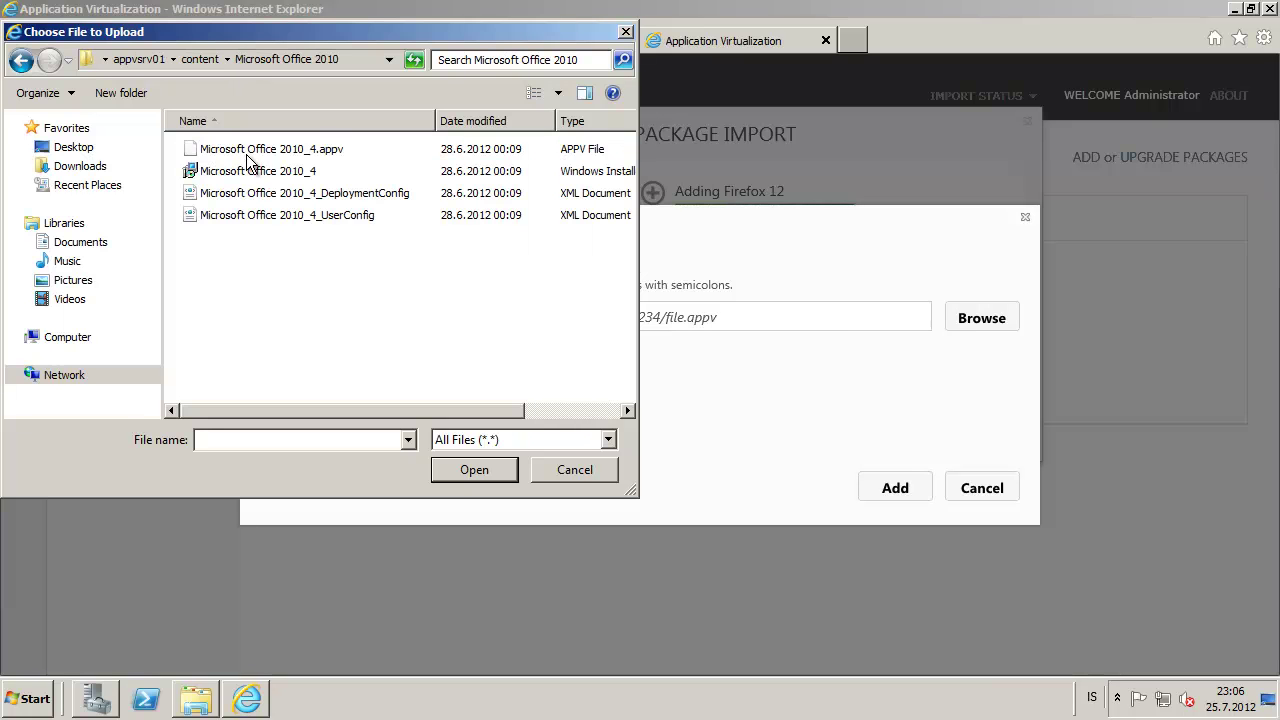
left_click(264, 150)
left_click(608, 440)
left_click(360, 478)
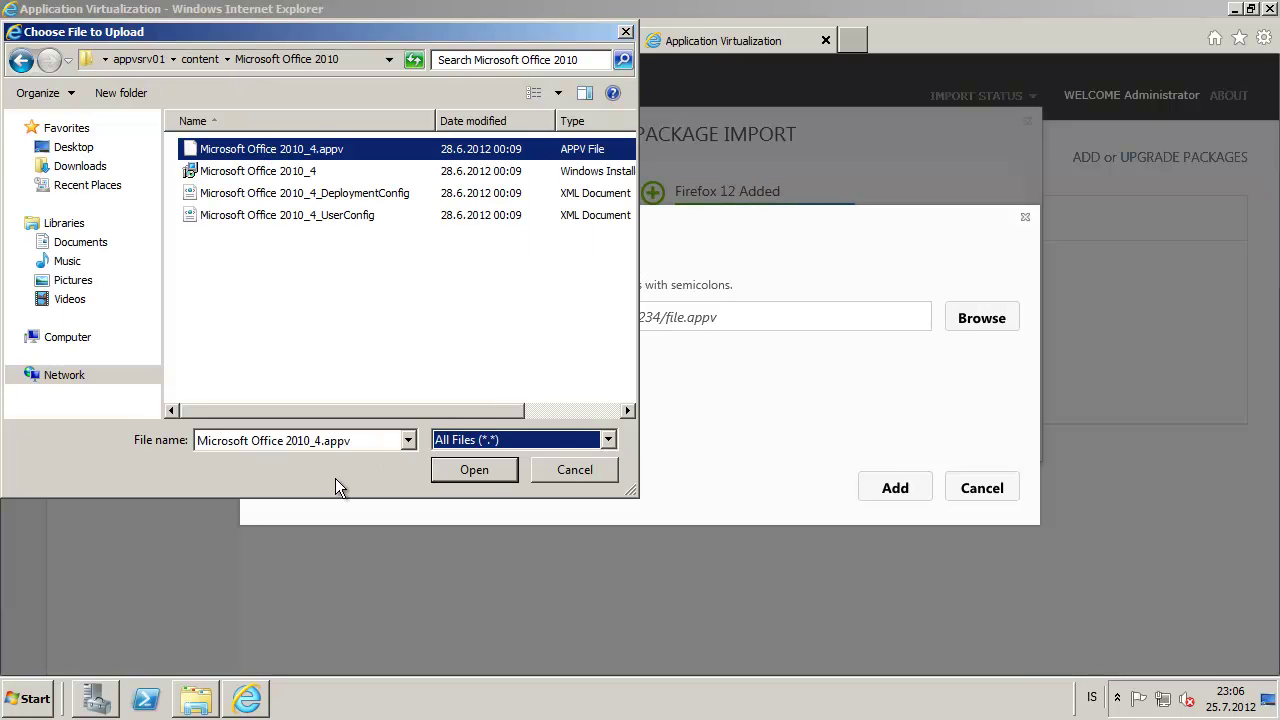
left_click(486, 472)
left_click(895, 486)
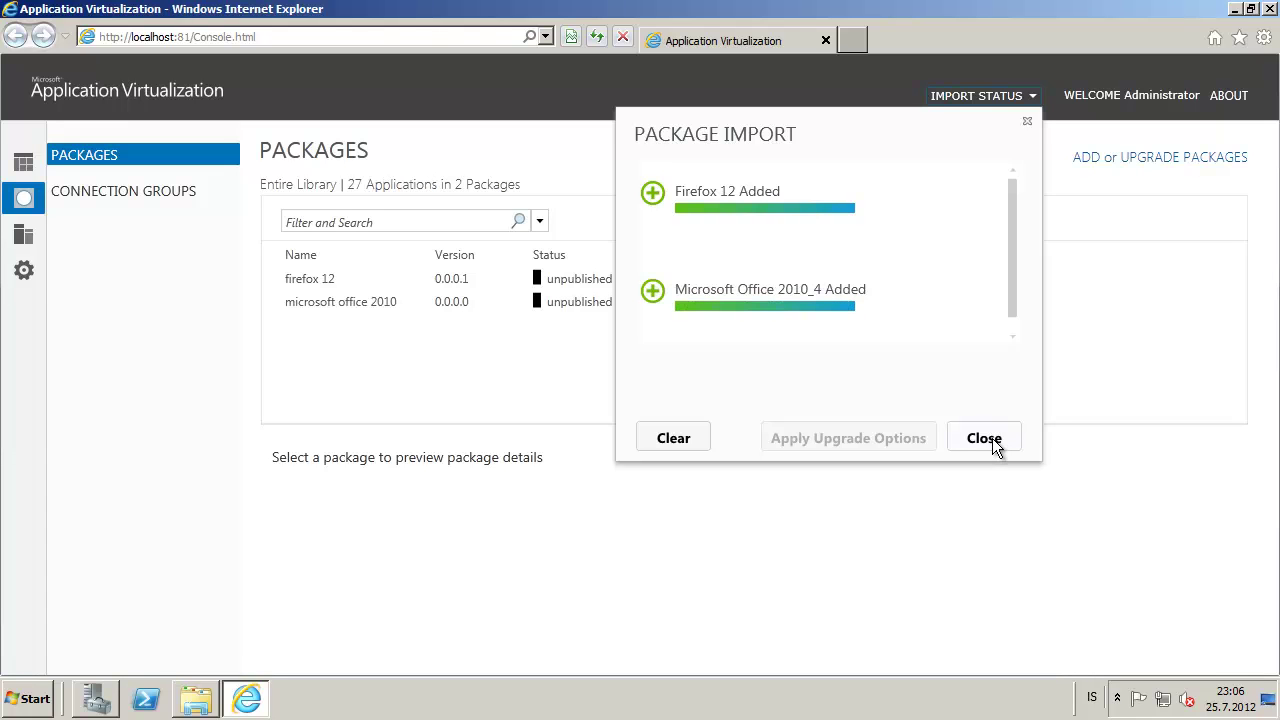
Publish both the firefox 12 and microsoft office 2010 packages
left_click(991, 439)
right_click(357, 274)
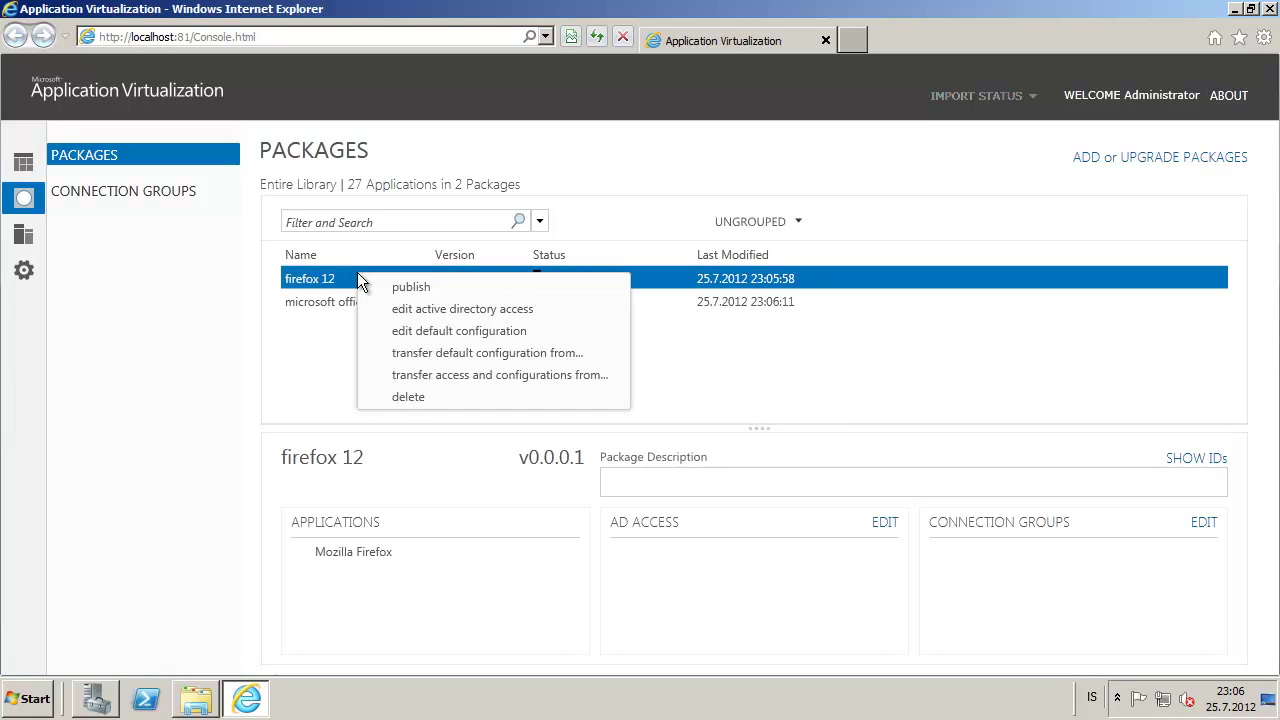
left_click(371, 280)
left_click(357, 303)
right_click(361, 304)
left_click(400, 316)
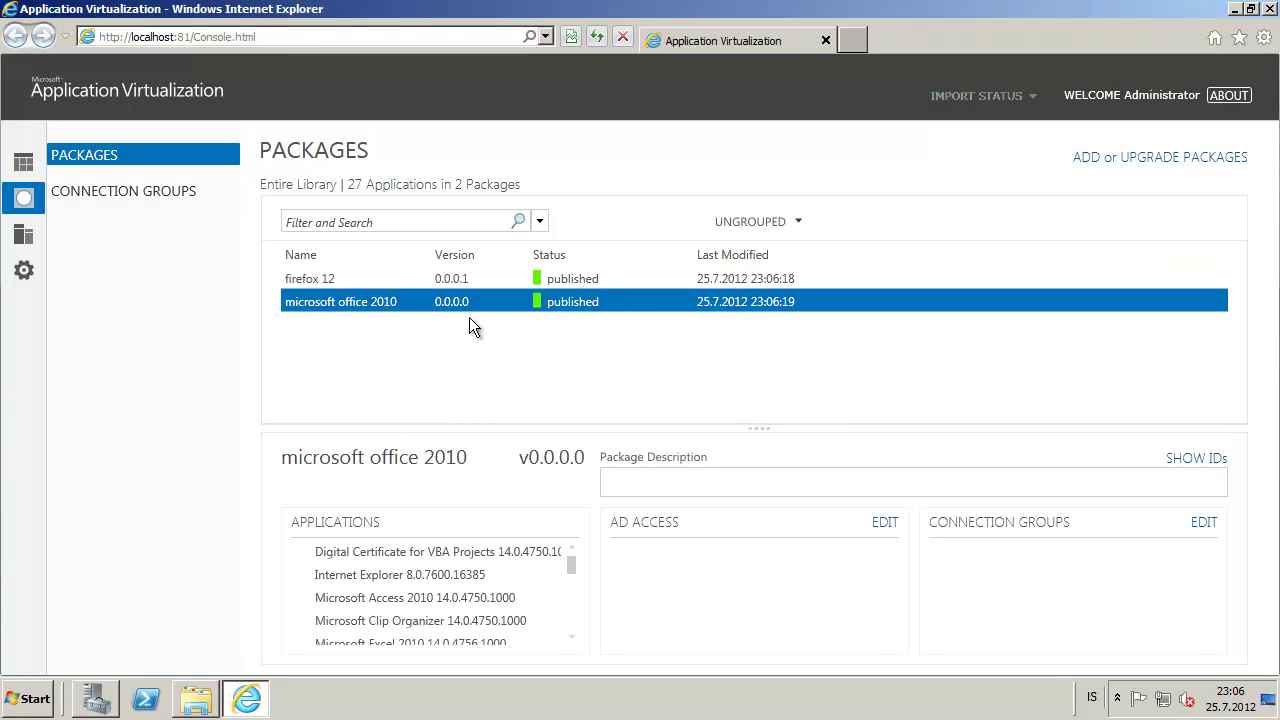
left_click(886, 523)
left_click(540, 483)
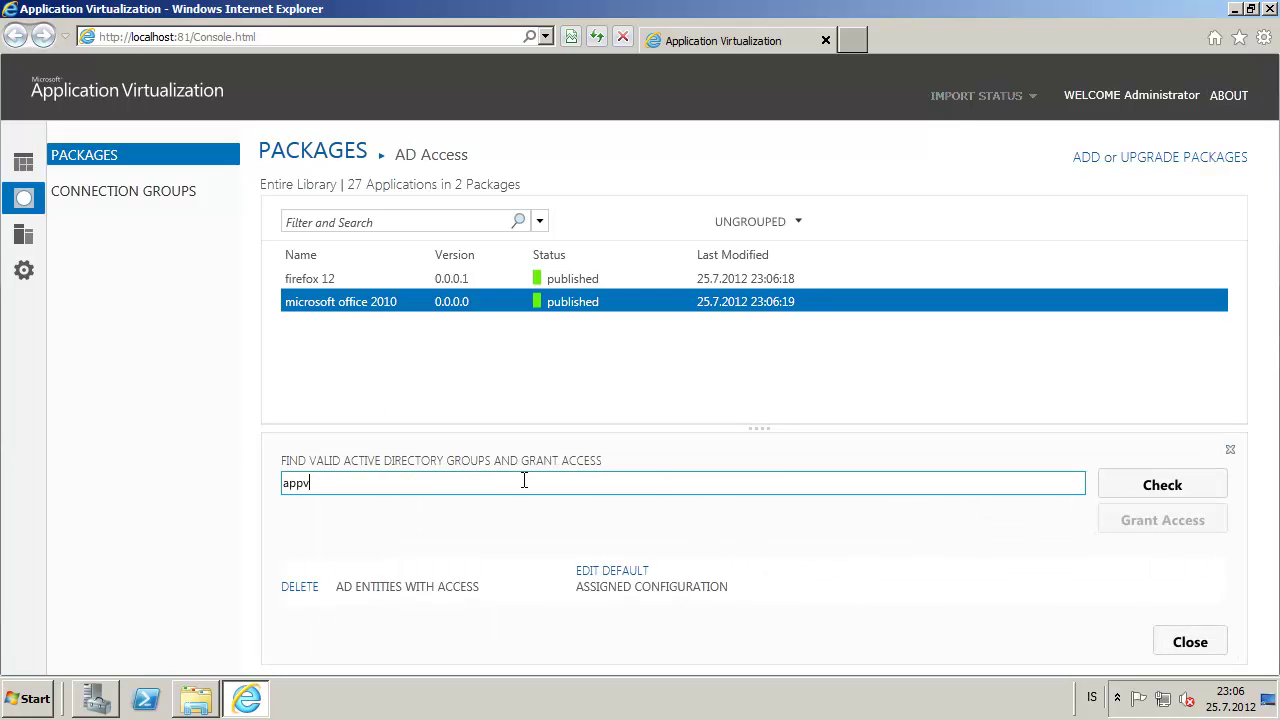
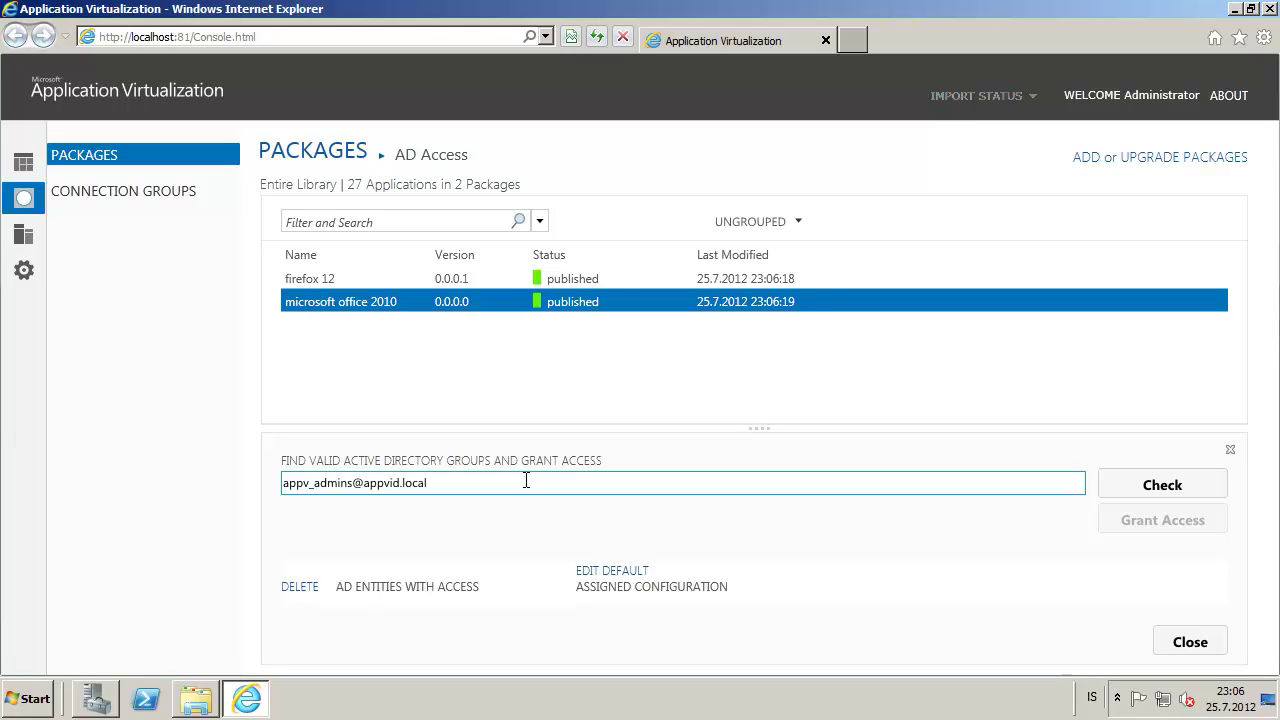
left_click(1163, 485)
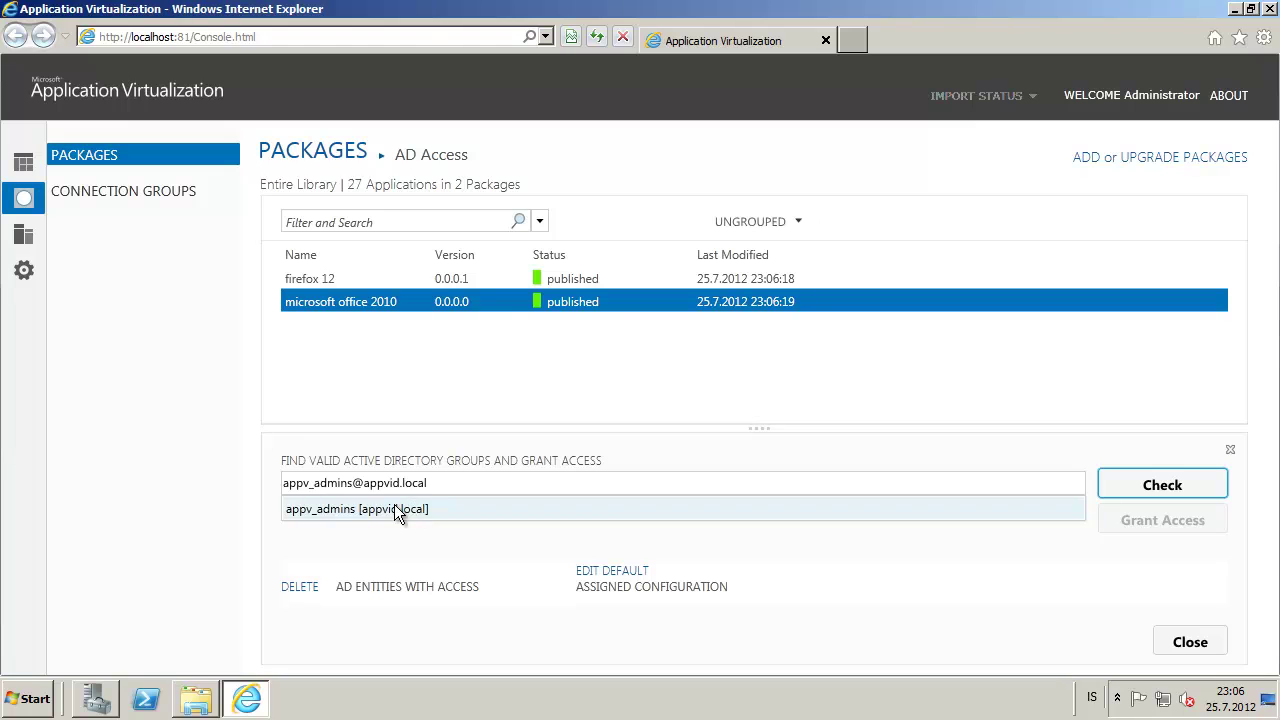
left_click(394, 510)
left_click(1190, 521)
left_click(1190, 642)
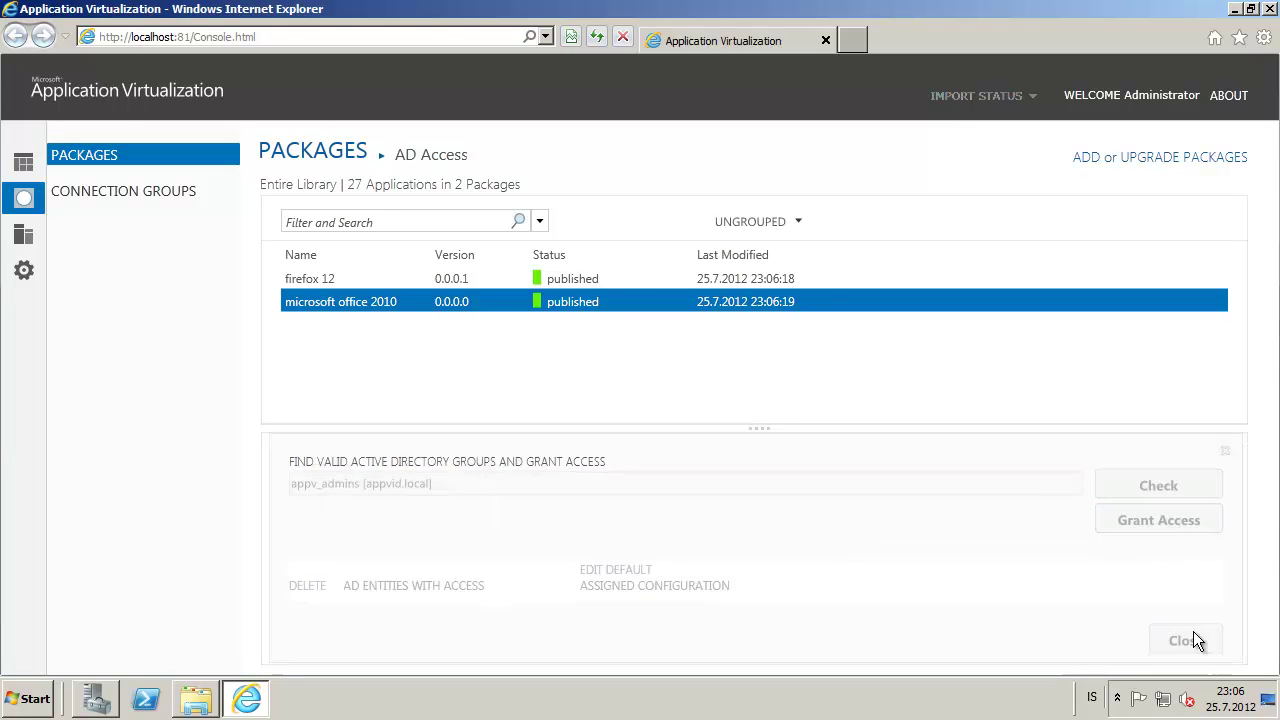
left_click(576, 284)
left_click(884, 522)
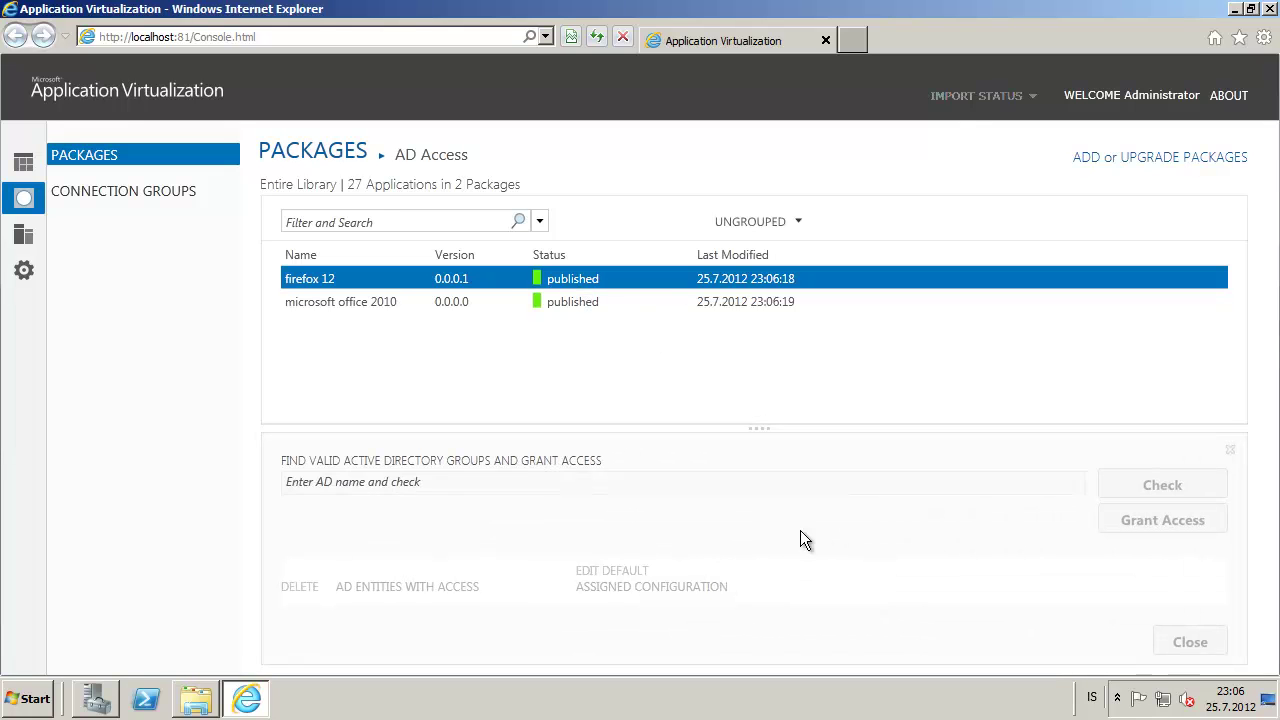
left_click(526, 483)
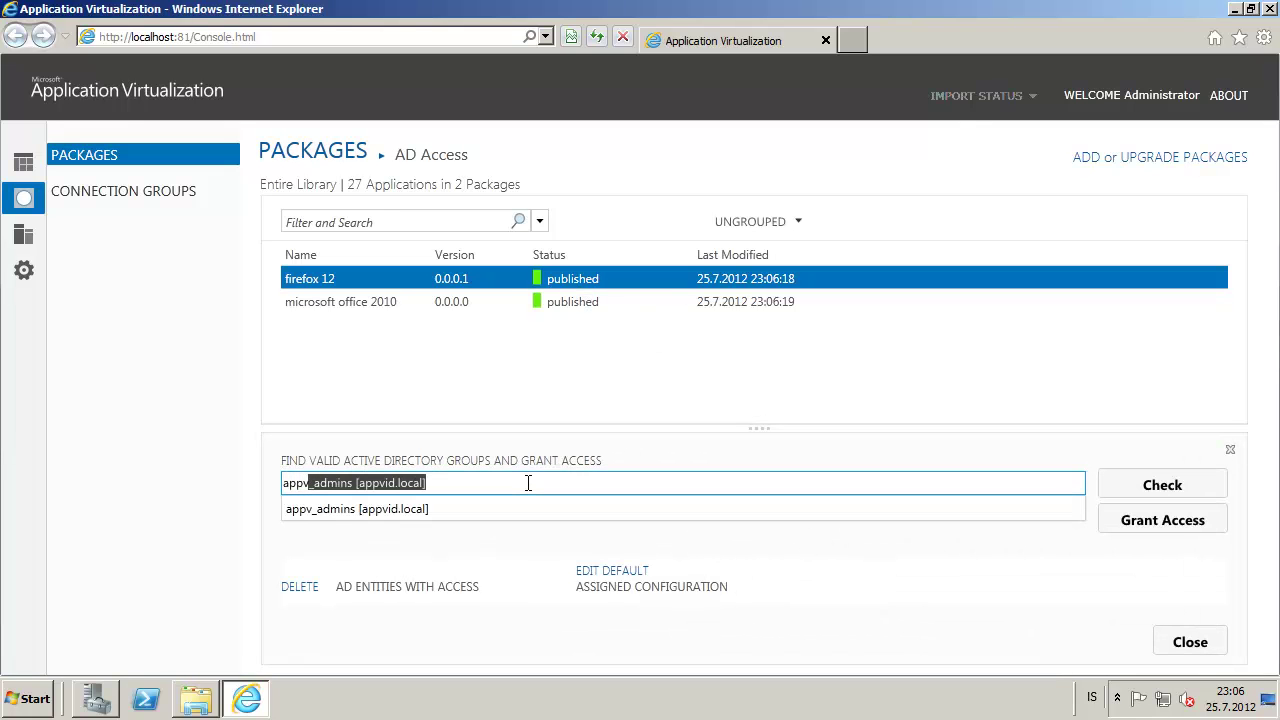
left_click(1135, 485)
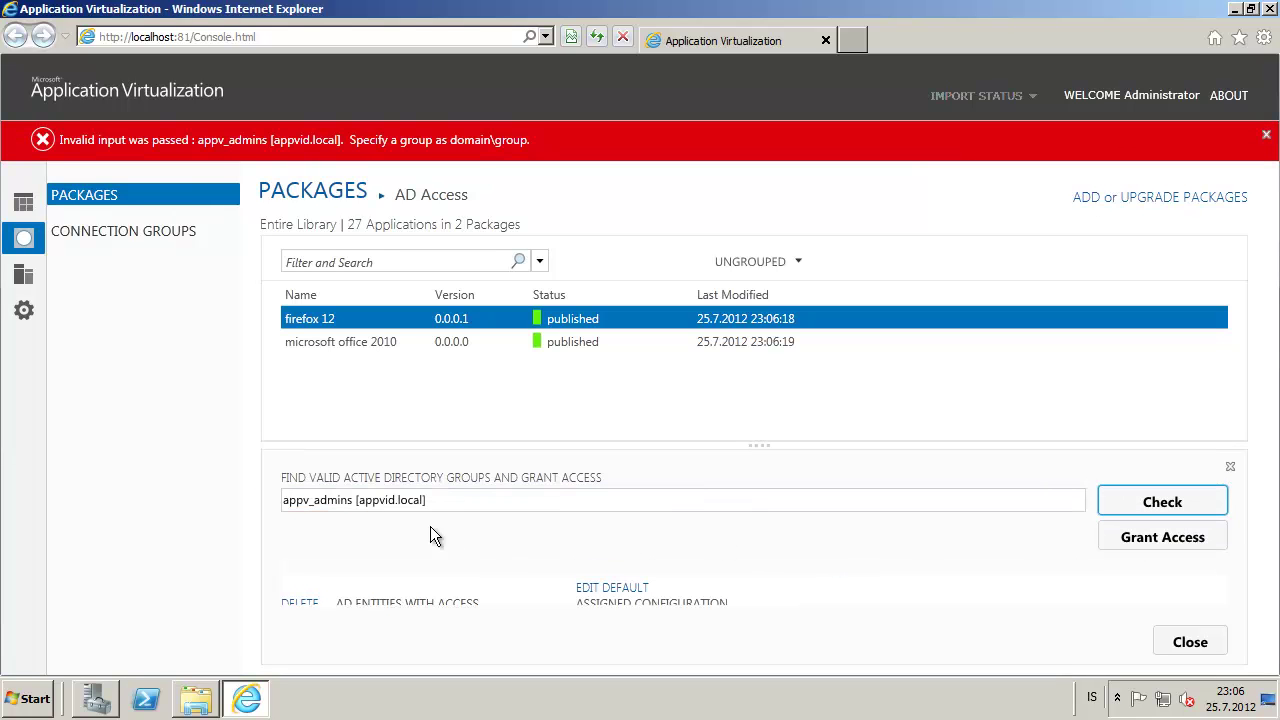
left_click(446, 504)
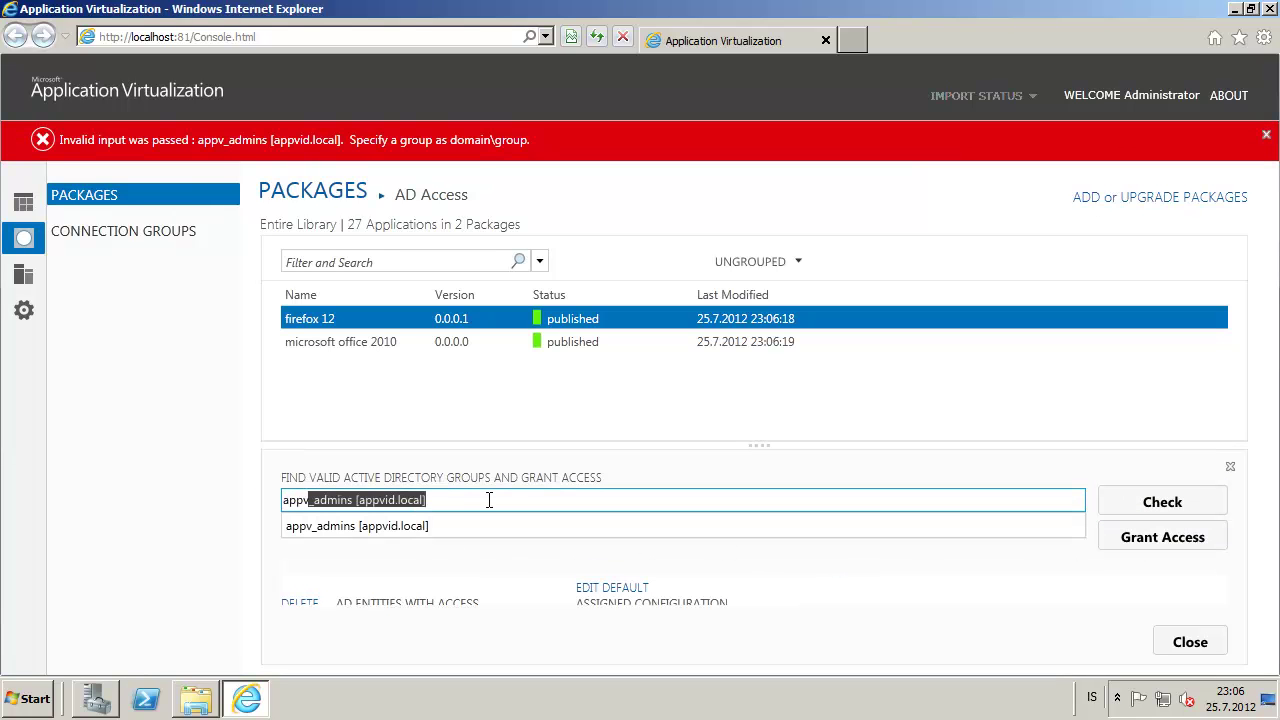
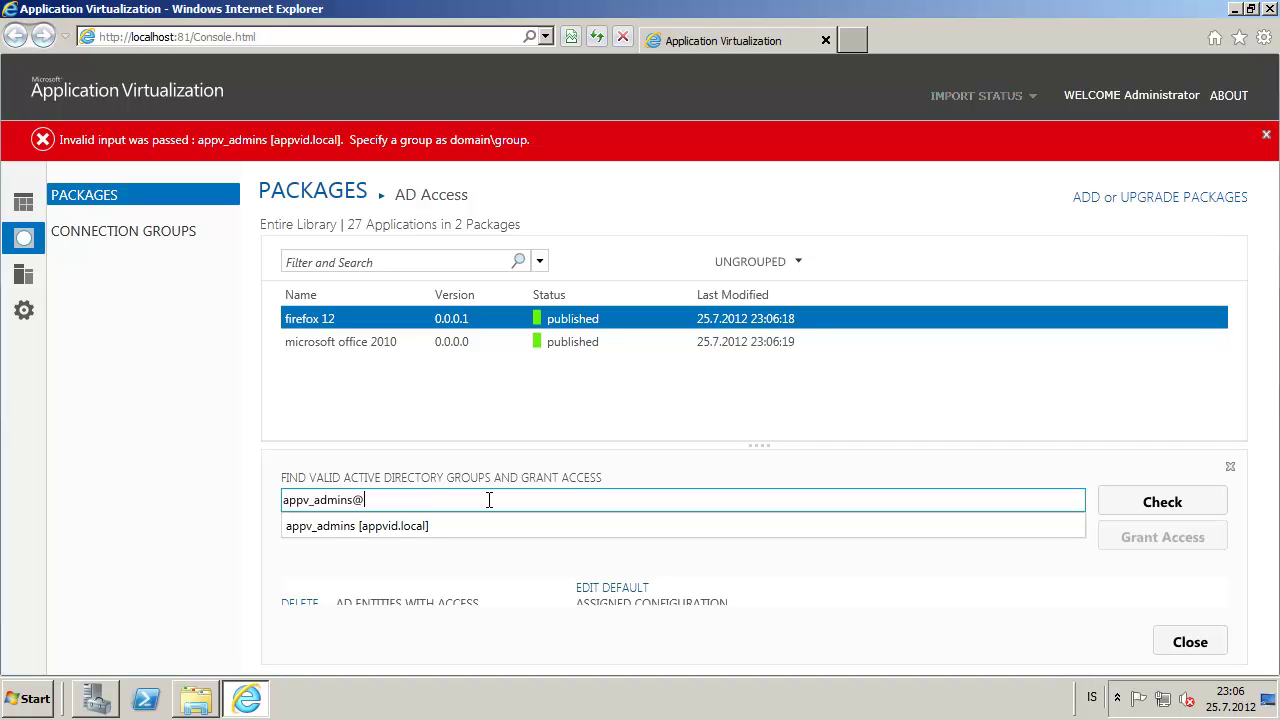
left_click(463, 531)
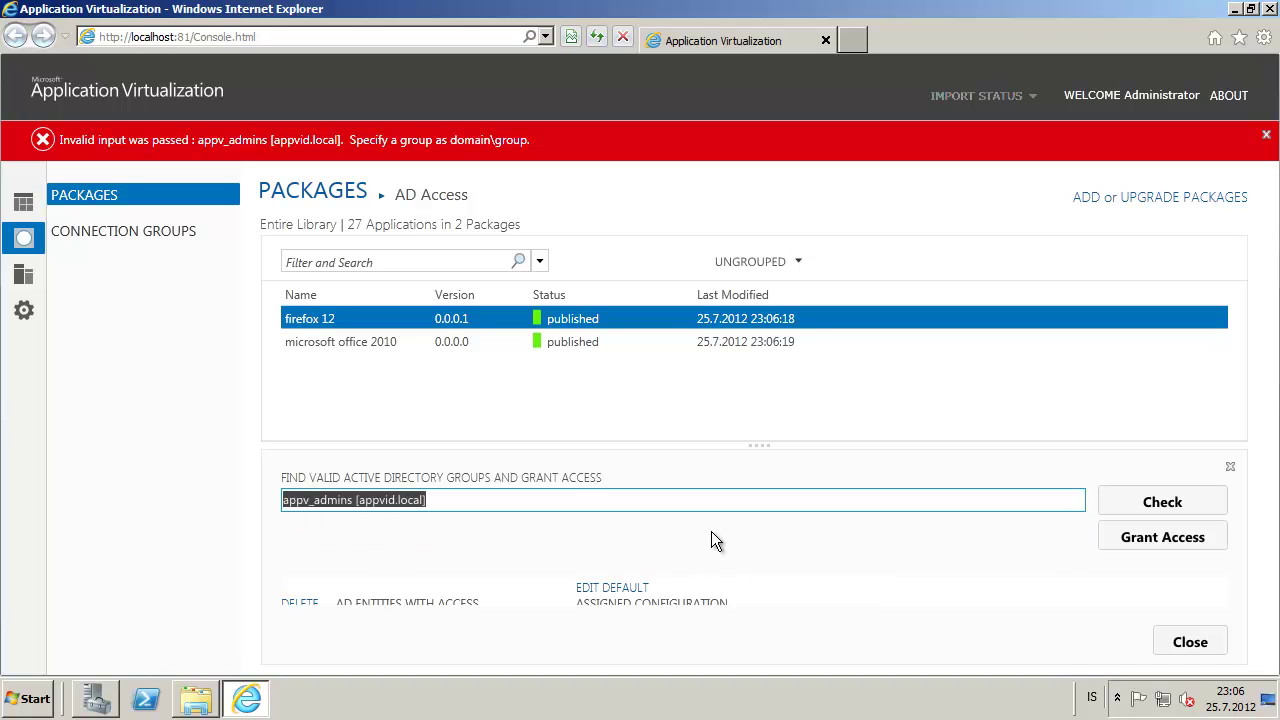
left_click(1157, 534)
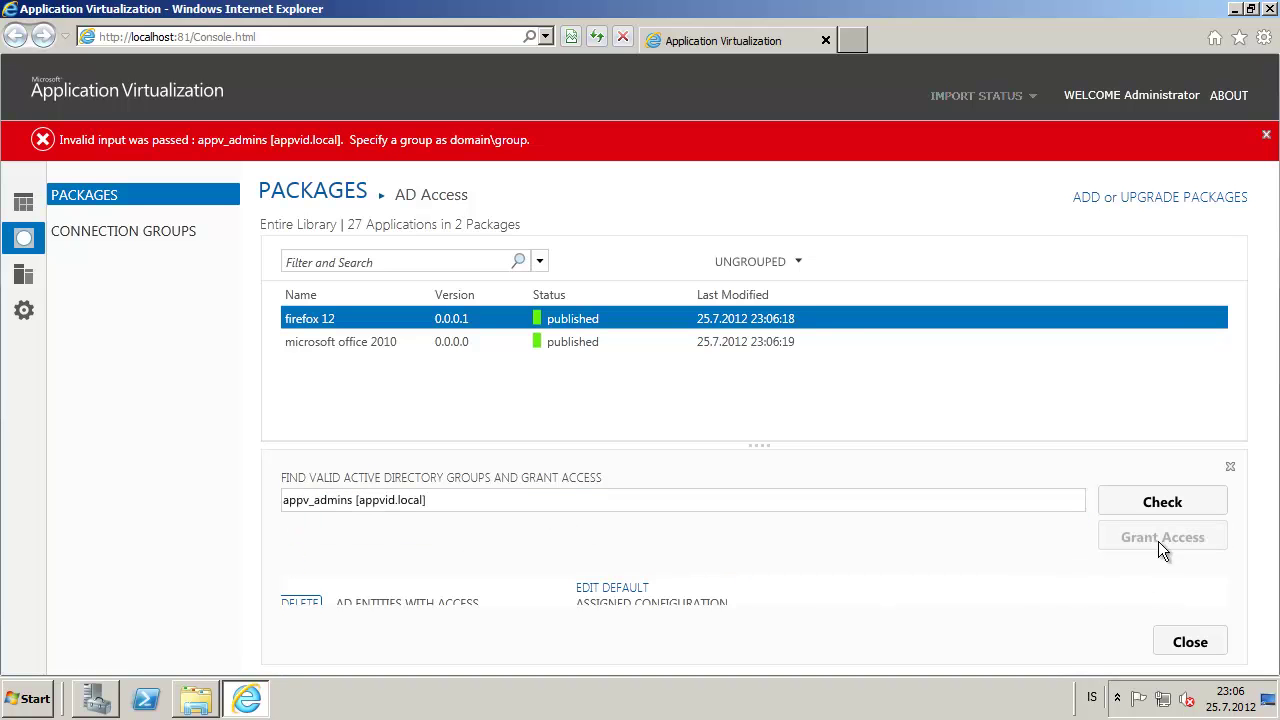
left_click(1201, 641)
left_click(1266, 134)
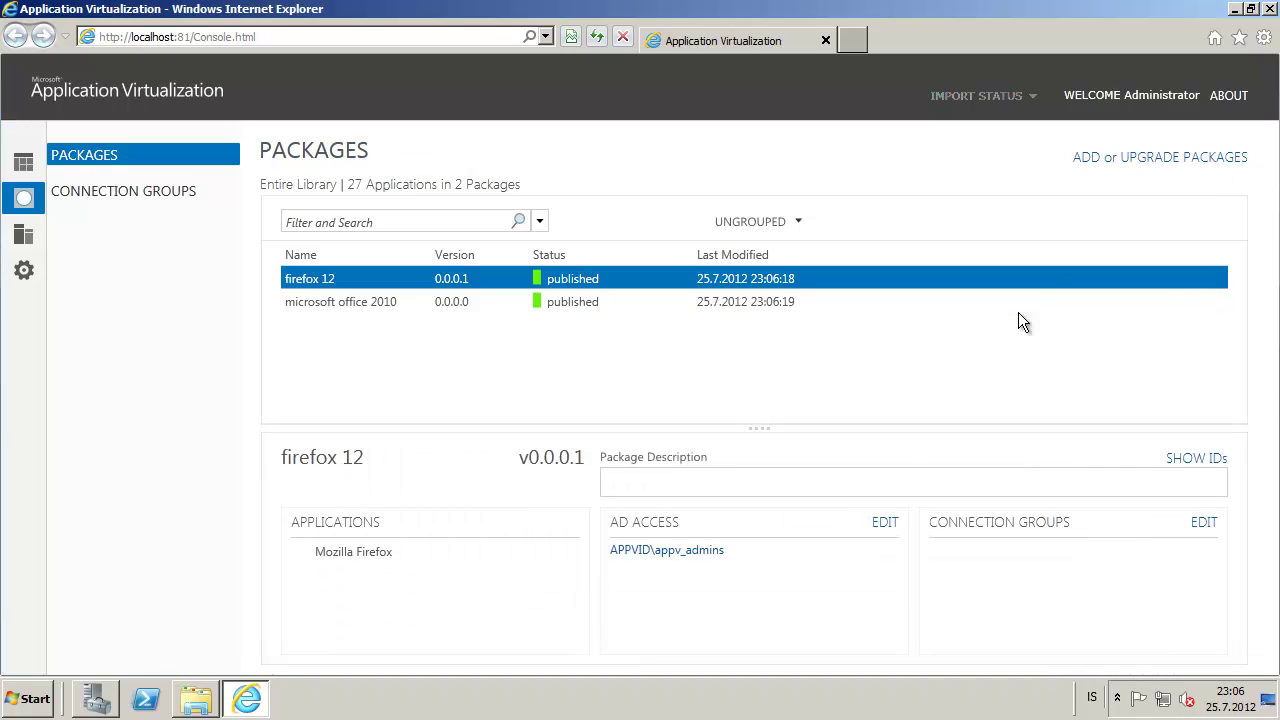
Compare the details of the firefox 12 and microsoft office 2010 packages
left_click(455, 303)
left_click(470, 279)
left_click(468, 302)
left_click(470, 279)
left_click(467, 300)
left_click(469, 281)
left_click(468, 302)
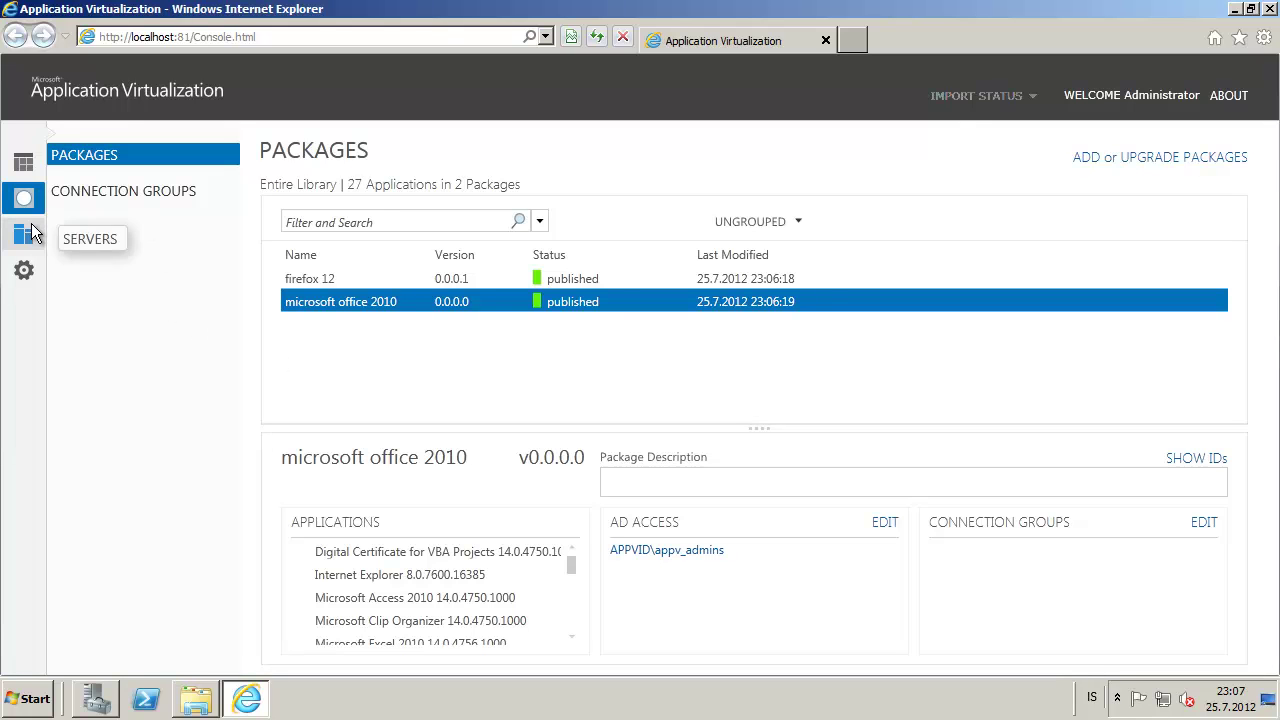
Browse the Overview and Connection Groups pages, then go to the Servers page
left_click(28, 166)
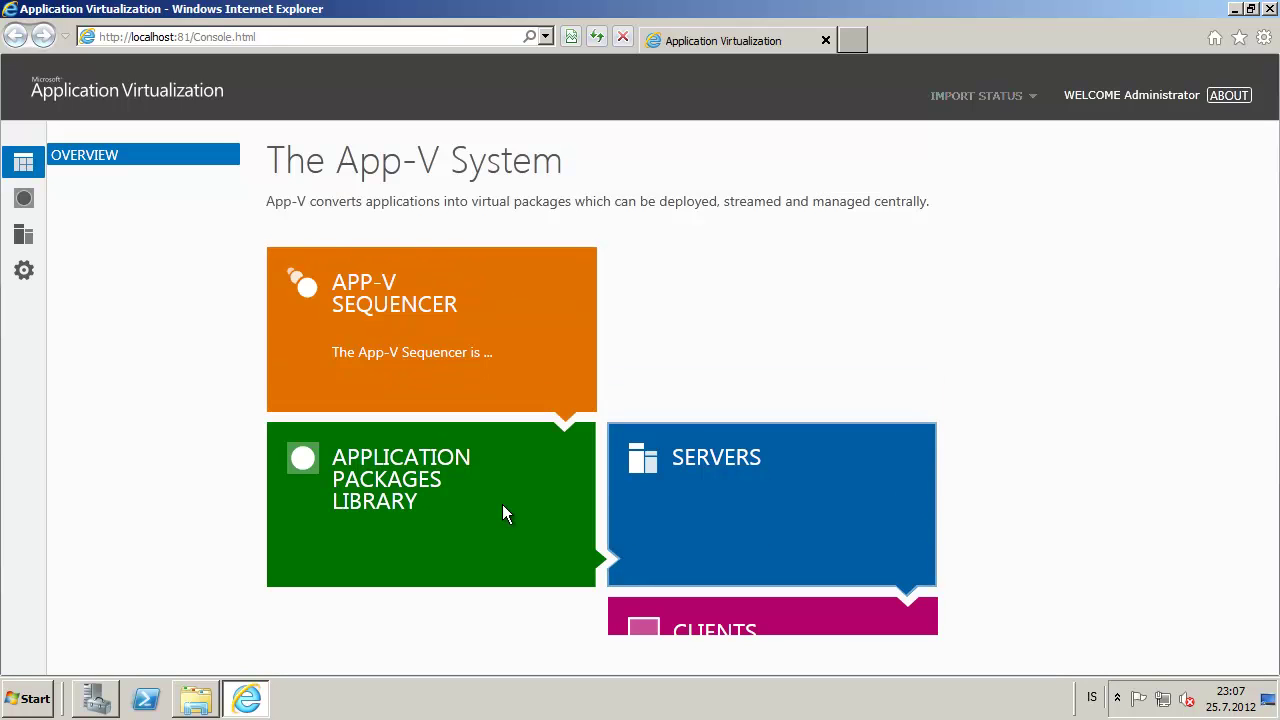
left_click(412, 502)
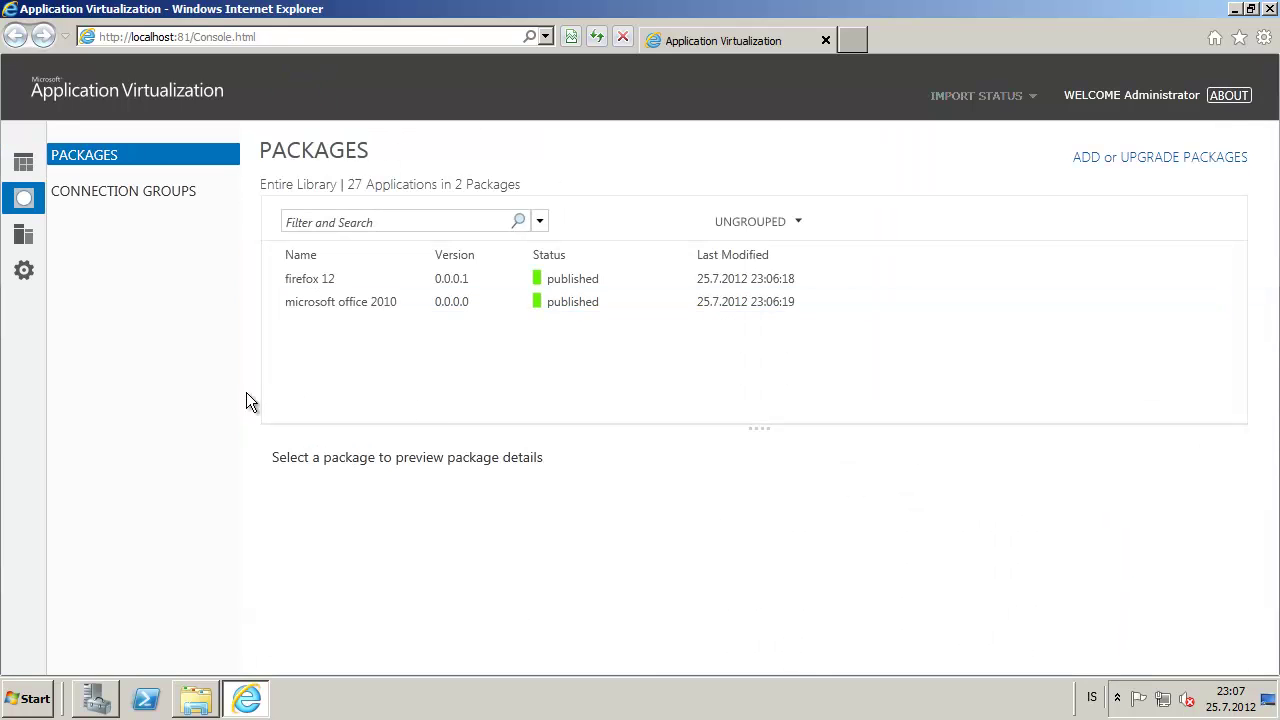
left_click(138, 195)
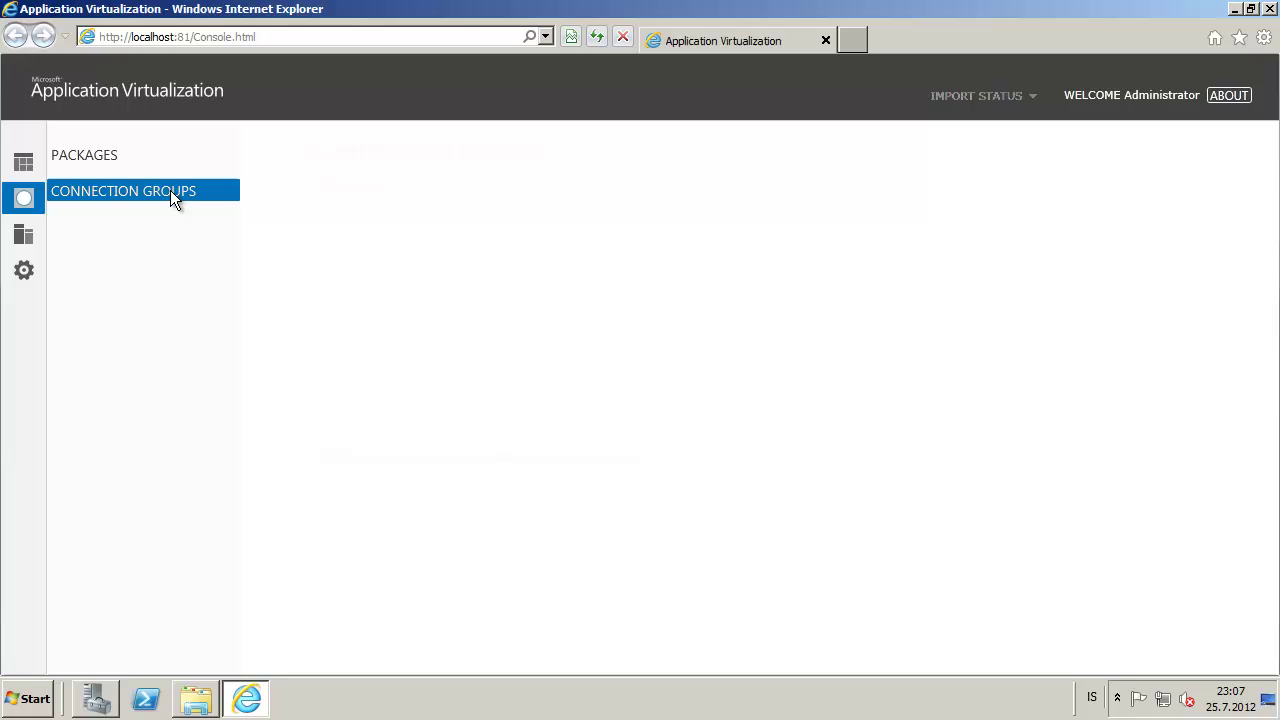
left_click(102, 157)
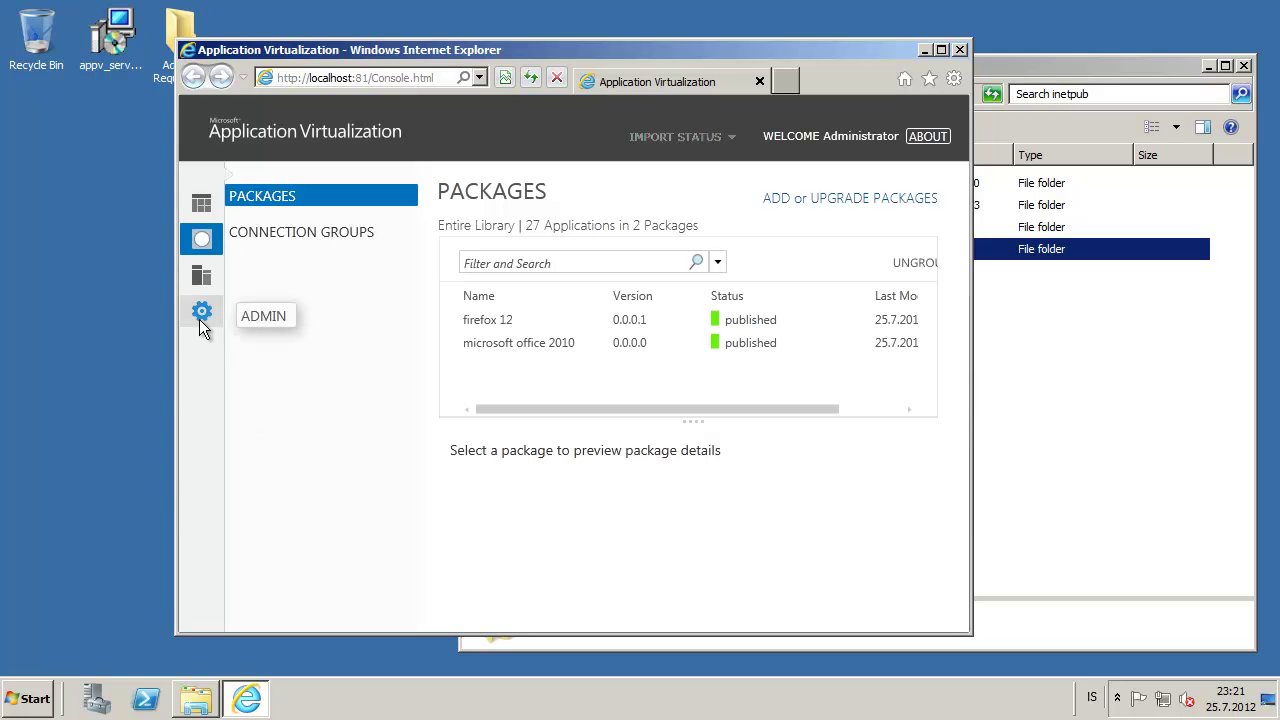
left_click(202, 275)
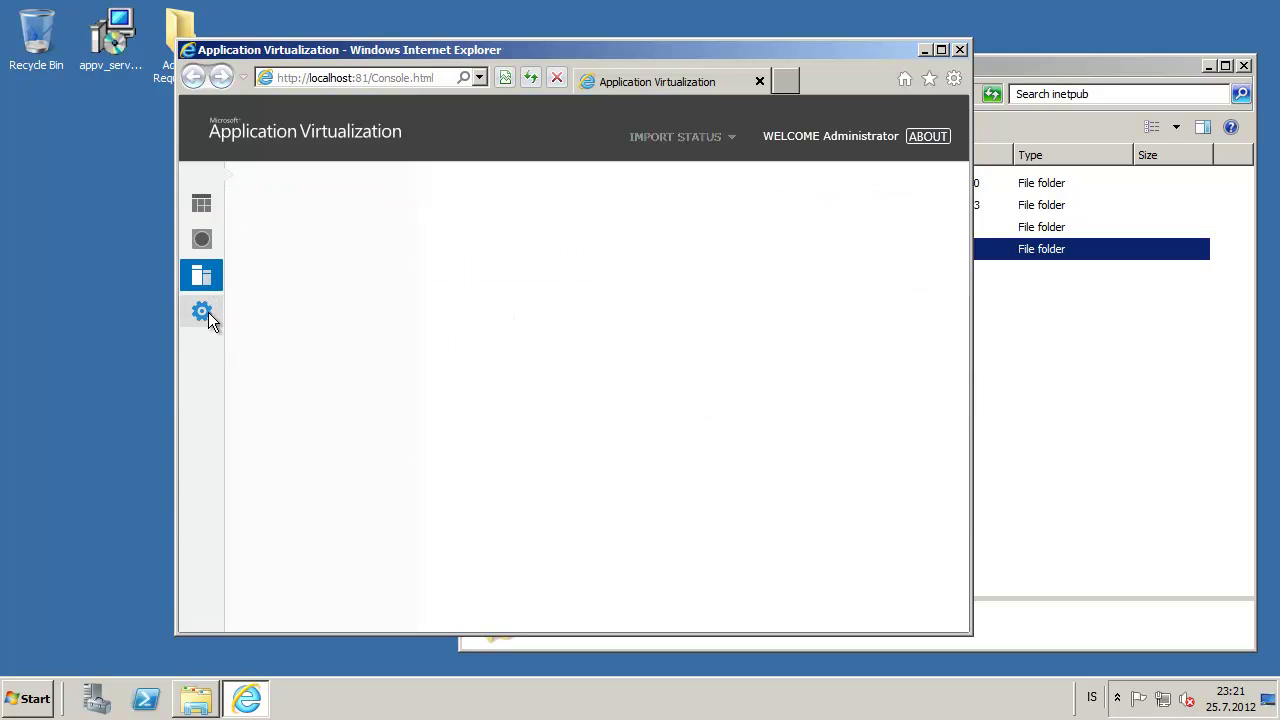